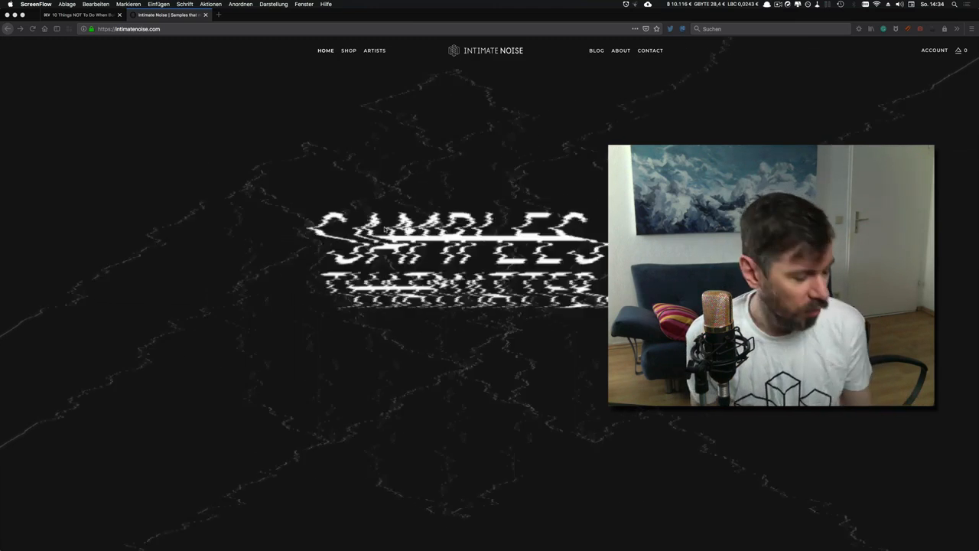
Step: Switch to Bitwig Studio, add an instrument track with the Polysynth device, and arm it for recording
{"action": "key", "text": "super+Tab"}
{"action": "key", "text": "super+Tab"}
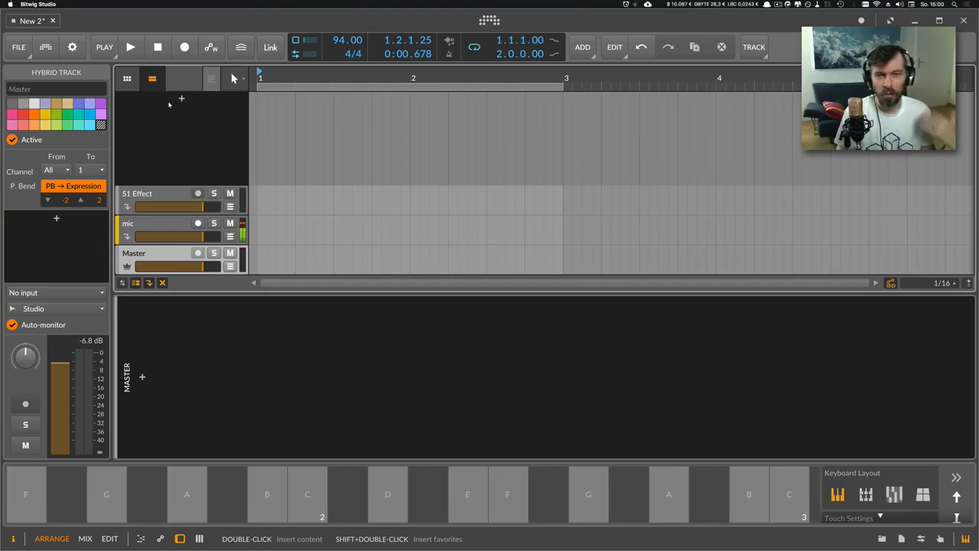
{"action": "left_click", "coordinate": [180, 100]}
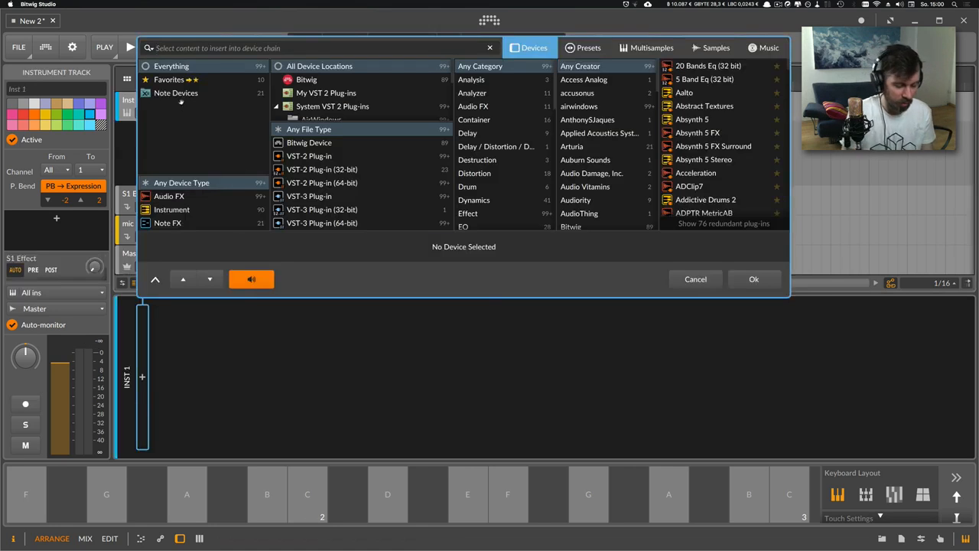
{"action": "type", "text": "poly"}
{"action": "key", "text": "Down"}
{"action": "key", "text": "Down"}
{"action": "key", "text": "Return"}
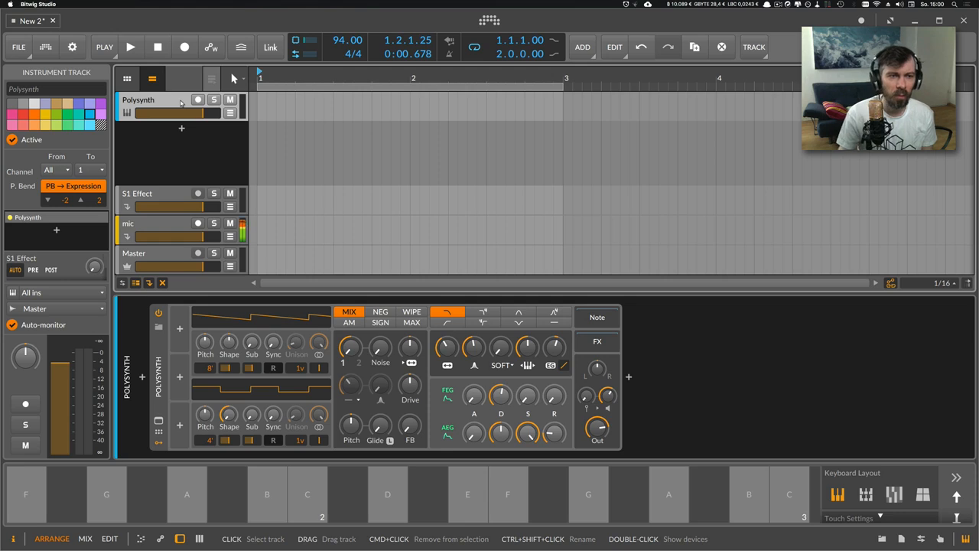
{"action": "left_click", "coordinate": [198, 100]}
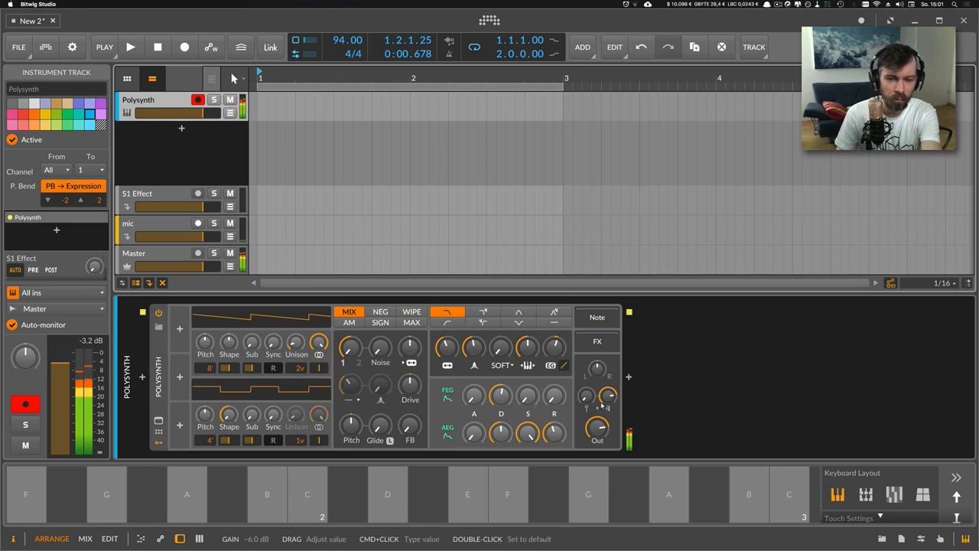
{"action": "left_click_drag", "start_coordinate": [603, 406], "coordinate": [602, 406]}
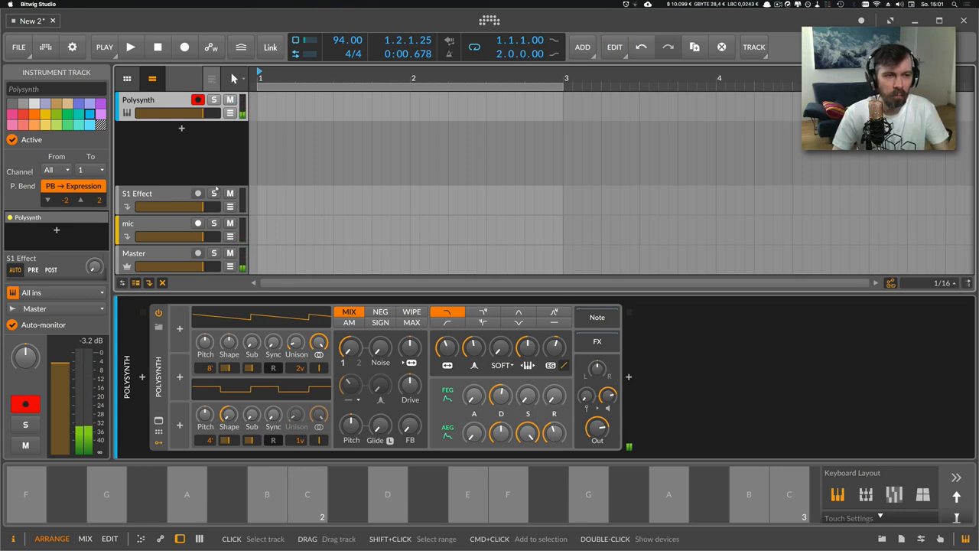
Step: Insert a Diatonic Transposer note effect ahead of the Polysynth in the device chain
{"action": "left_click", "coordinate": [168, 394]}
{"action": "left_click", "coordinate": [141, 379]}
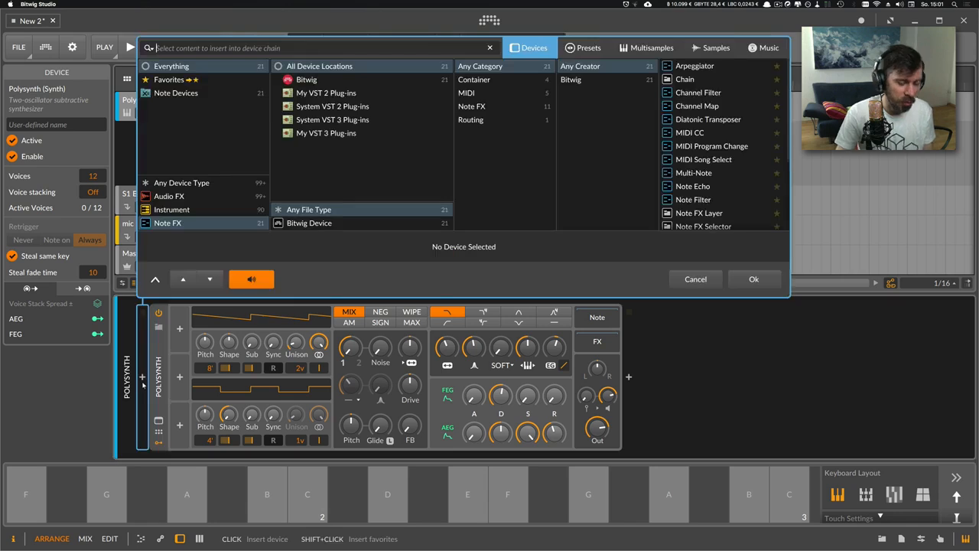
{"action": "type", "text": "pol"}
{"action": "key", "text": "BackSpace"}
{"action": "key", "text": "BackSpace"}
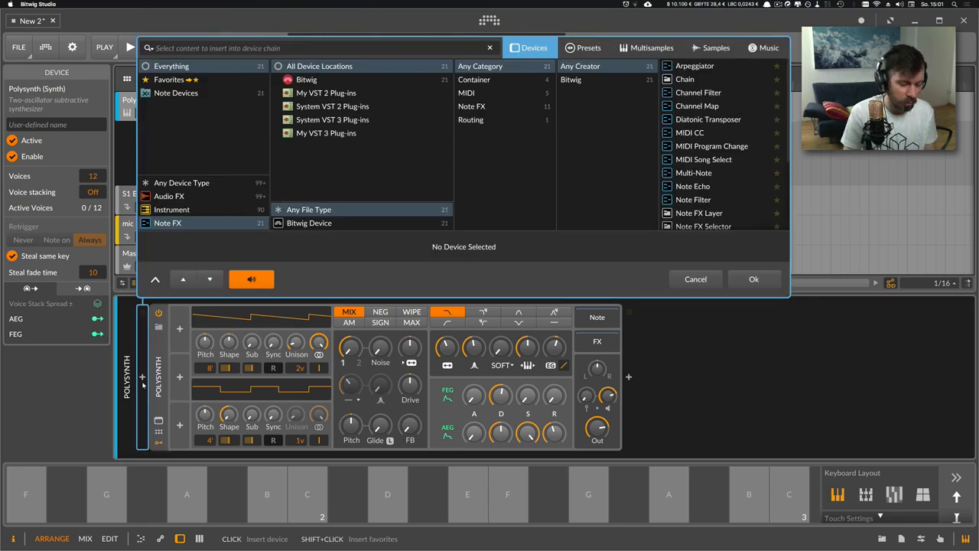
{"action": "type", "text": "dia"}
{"action": "key", "text": "Return"}
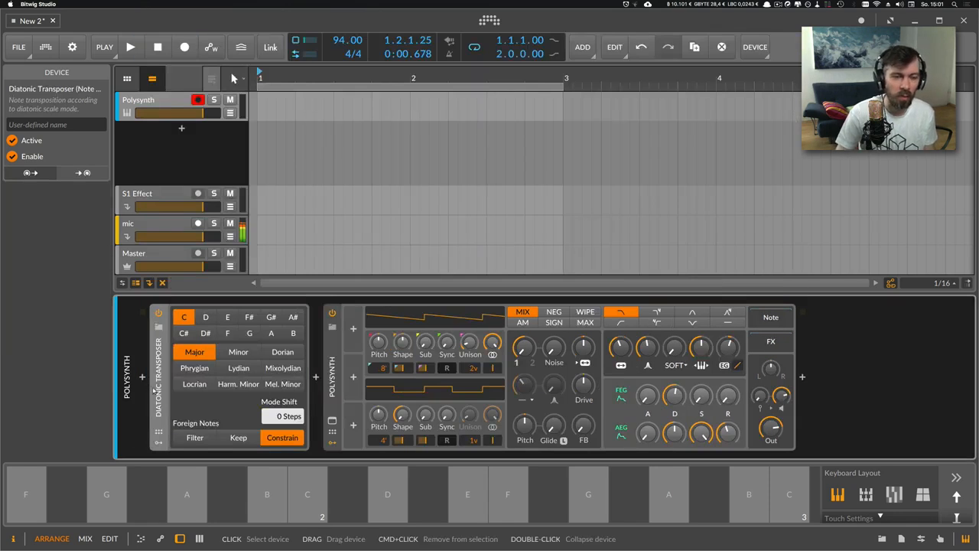
Step: Set the Diatonic Transposer's scale to Minor and its key to A
{"action": "left_click", "coordinate": [230, 349]}
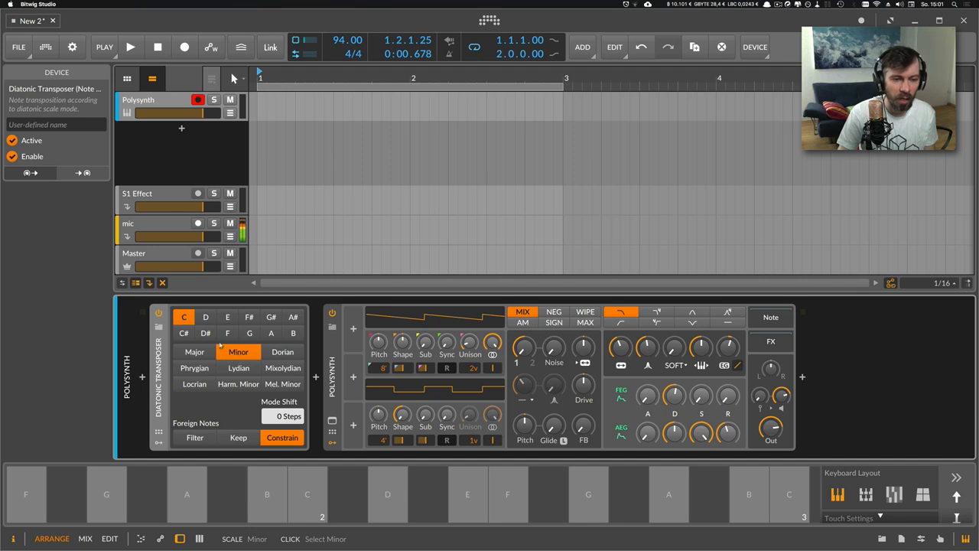
{"action": "left_click", "coordinate": [272, 333]}
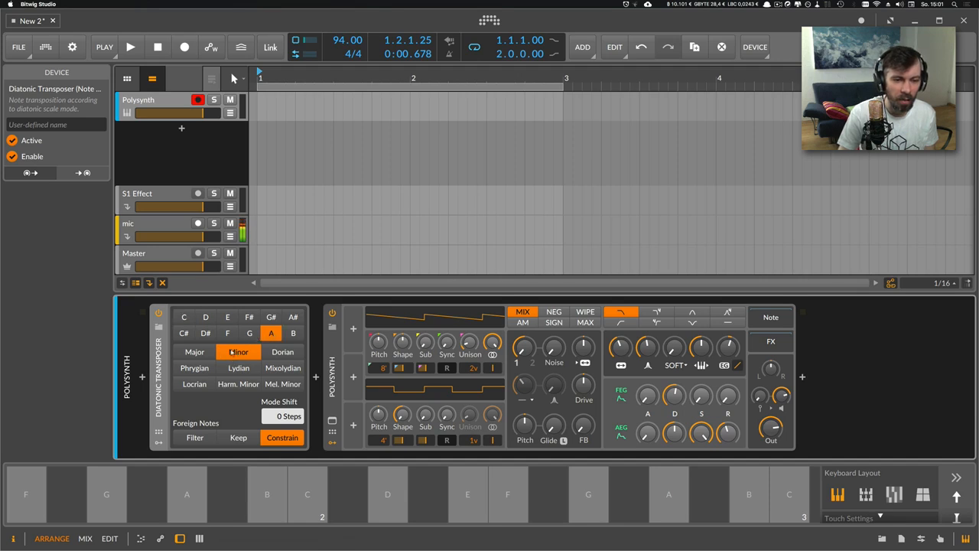
{"action": "left_click", "coordinate": [241, 355]}
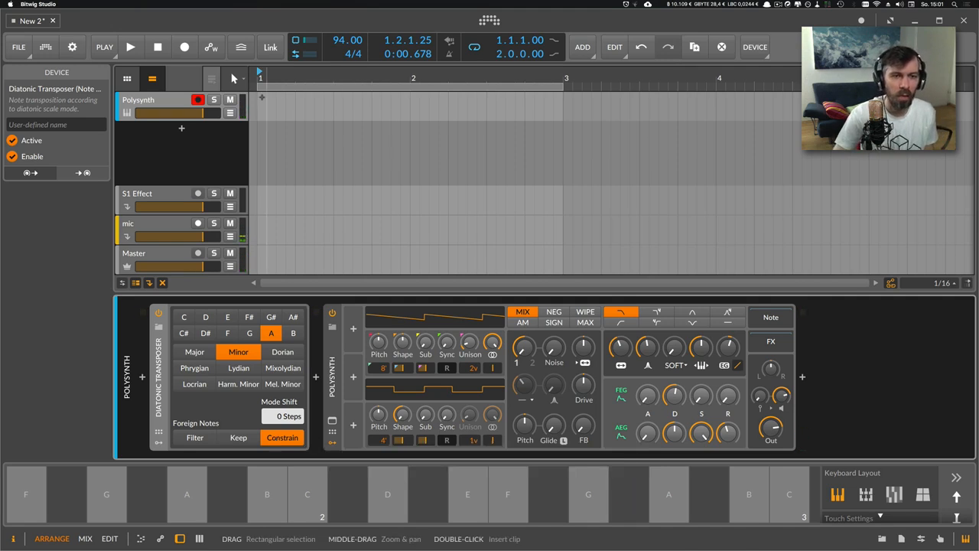
Step: Create a two-bar clip at the start of the Polysynth track and open it in the note editor
{"action": "double_click", "coordinate": [276, 100]}
{"action": "left_click_drag", "start_coordinate": [411, 104], "coordinate": [498, 105]}
{"action": "double_click", "coordinate": [457, 102]}
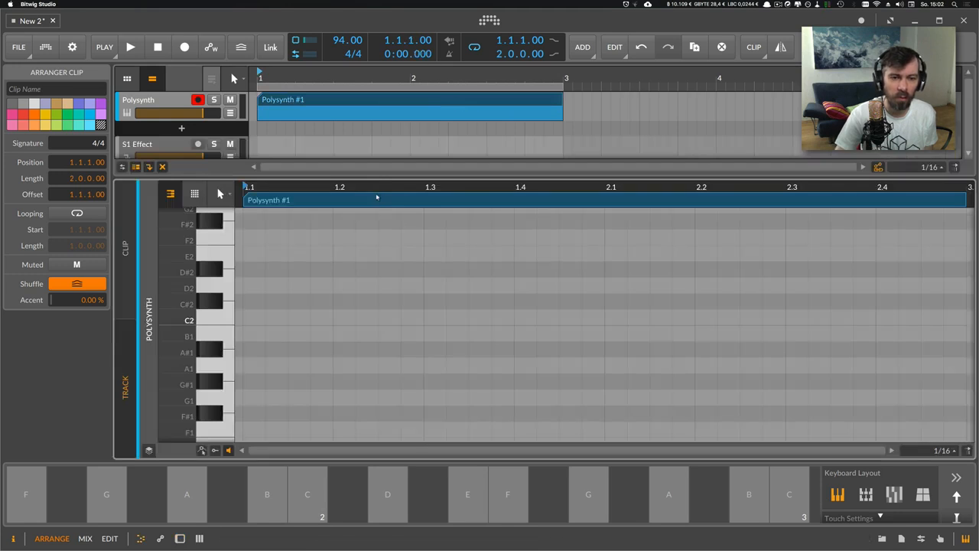
Step: Enter two-bar A1, C2 and E2 notes from the clip's start, and play the chord back
{"action": "scroll", "coordinate": [268, 331], "scroll_direction": "down", "scroll_amount": 2}
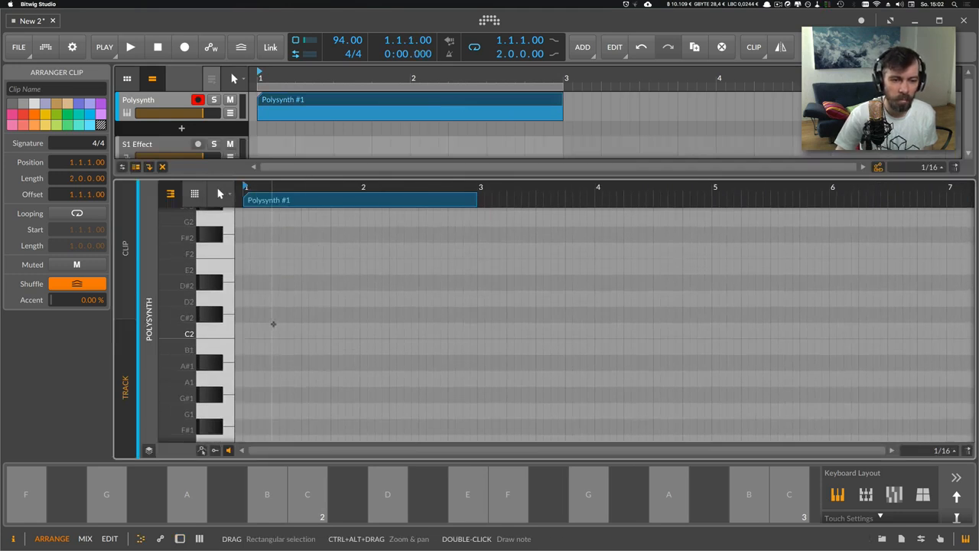
{"action": "double_click", "coordinate": [247, 375]}
{"action": "left_click_drag", "start_coordinate": [251, 378], "coordinate": [483, 382]}
{"action": "double_click", "coordinate": [249, 331]}
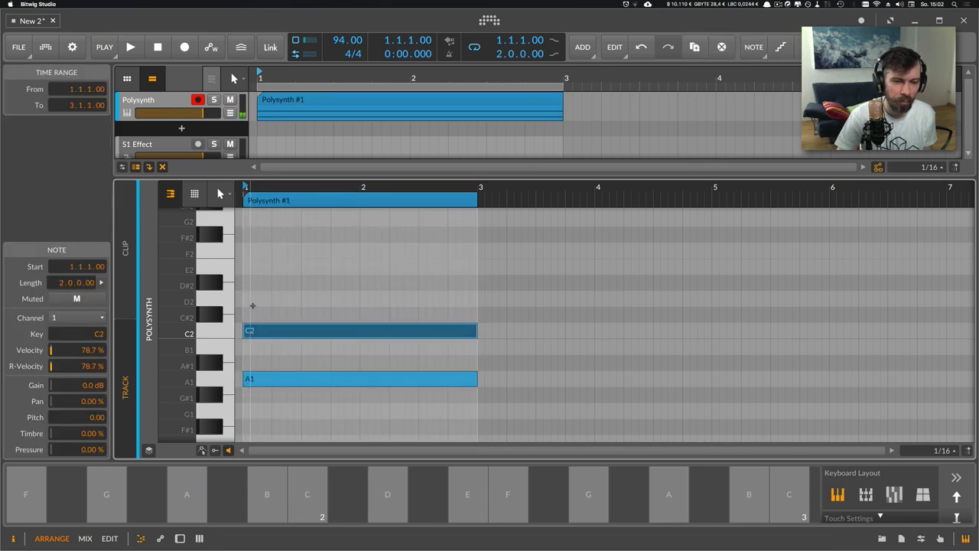
{"action": "double_click", "coordinate": [251, 268]}
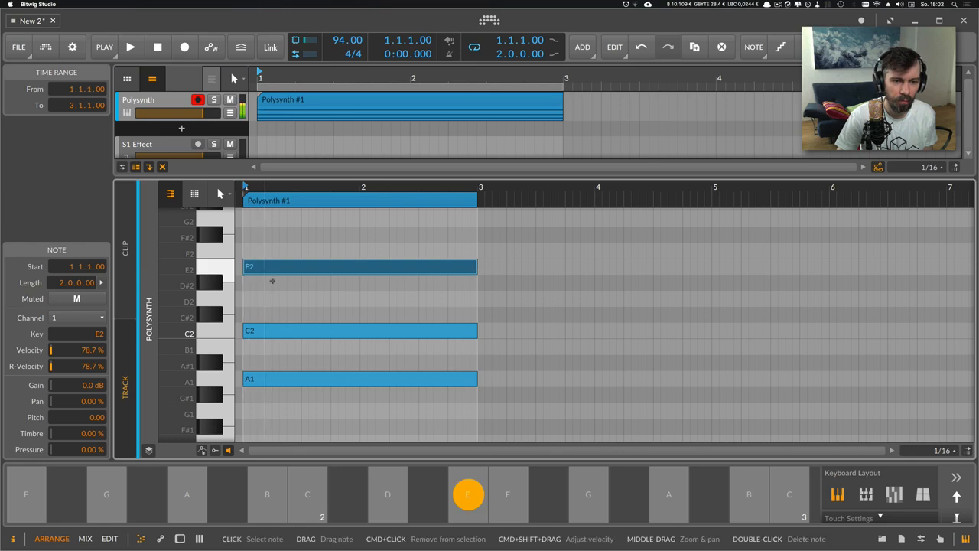
{"action": "key", "text": "space"}
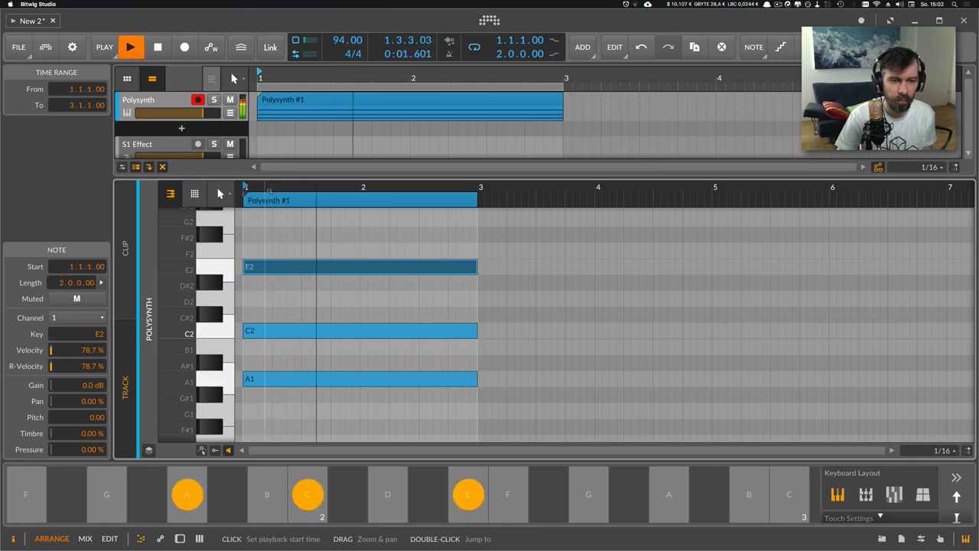
{"action": "key", "text": "space"}
Step: Transpose all three chord notes up one octave and play the clip
{"action": "left_click_drag", "start_coordinate": [299, 407], "coordinate": [303, 254]}
{"action": "key", "text": "shift+Up"}
{"action": "scroll", "coordinate": [306, 260], "scroll_direction": "up", "scroll_amount": 5}
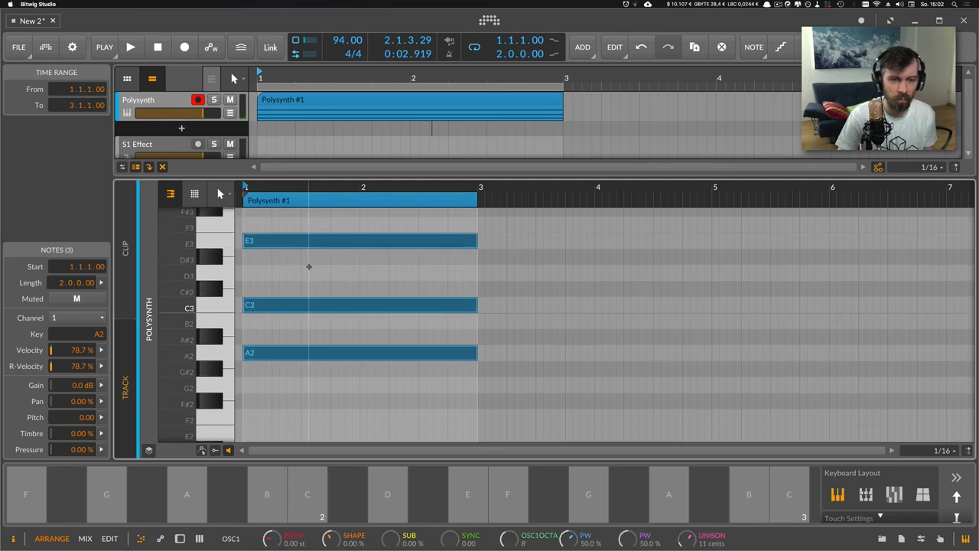
{"action": "key", "text": "space"}
{"action": "key", "text": "space"}
Step: Disable the Diatonic Transposer on the Polysynth track and play the clip without it
{"action": "key", "text": "d"}
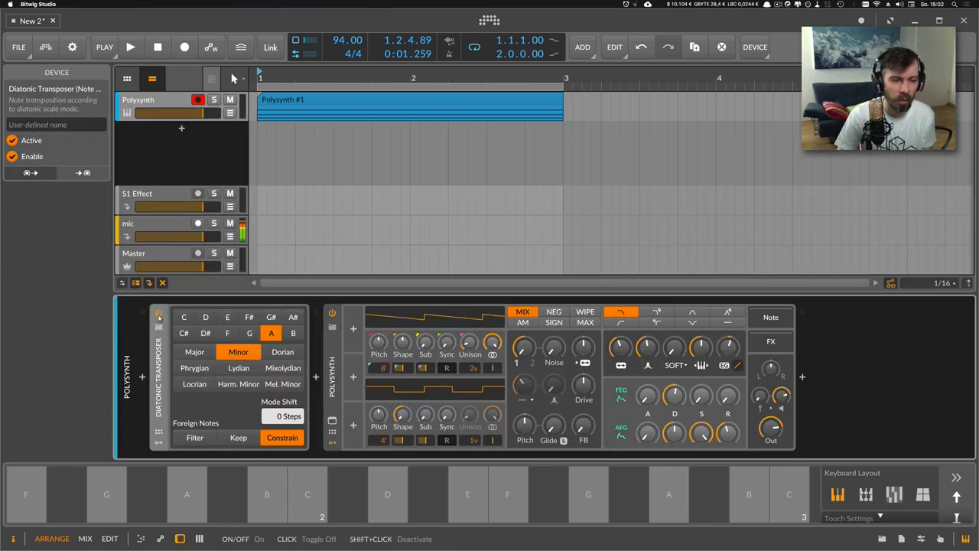
{"action": "left_click", "coordinate": [159, 313]}
{"action": "key", "text": "space"}
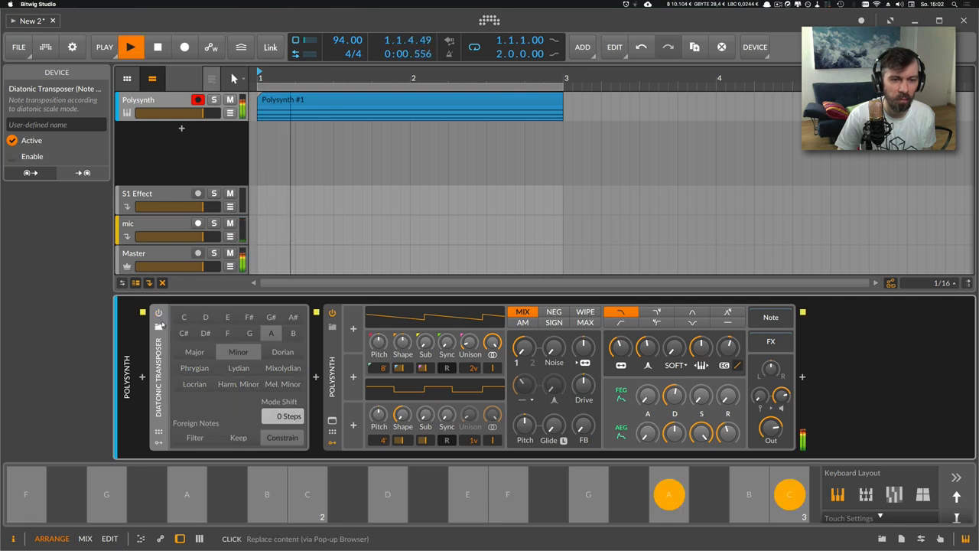
Step: Lower the clip's E3 note to D3 and listen to the altered chord
{"action": "double_click", "coordinate": [301, 99]}
{"action": "key", "text": "space"}
{"action": "left_click", "coordinate": [299, 253]}
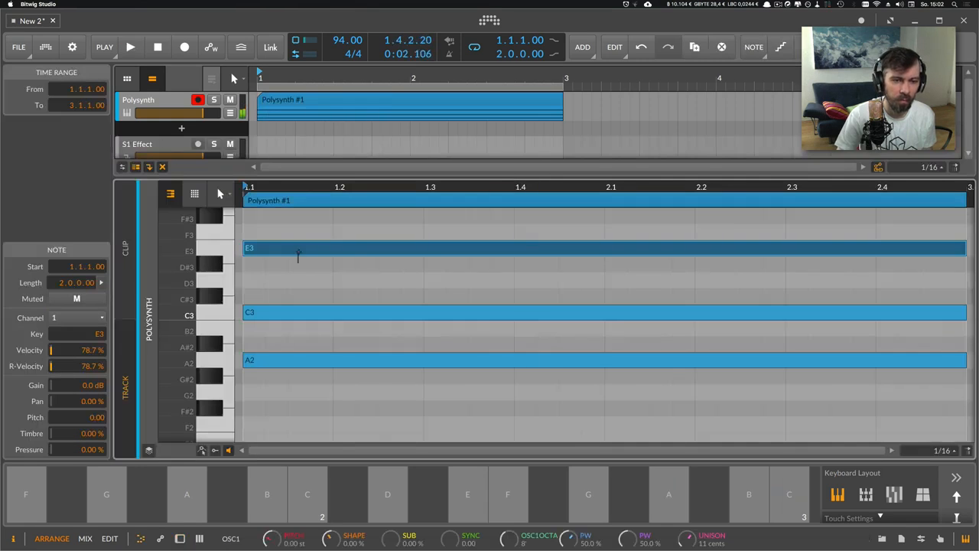
{"action": "key", "text": "Down"}
{"action": "key", "text": "Down"}
{"action": "key", "text": "space"}
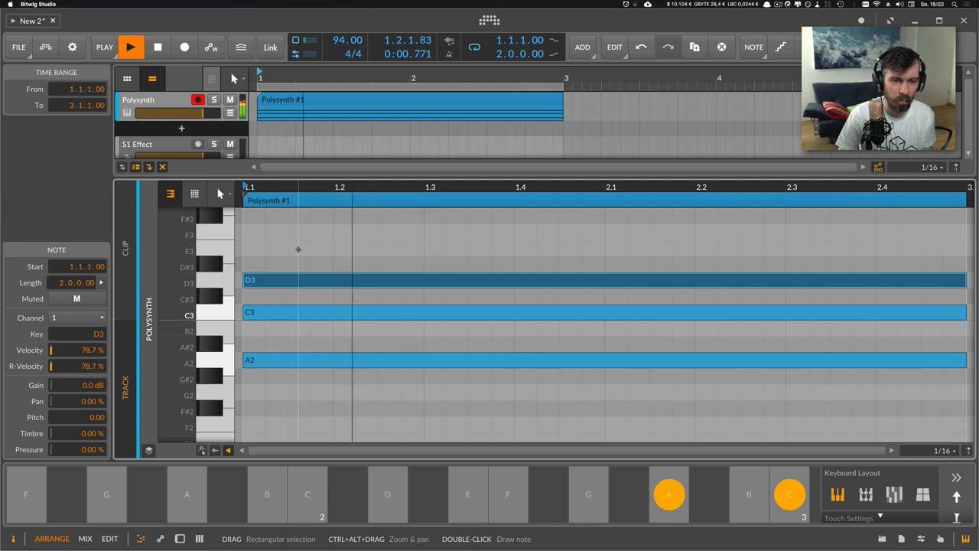
{"action": "key", "text": "space"}
{"action": "key", "text": "space"}
Step: Move the clip's C3 note up to D#3 and listen to the resulting chord
{"action": "left_click_drag", "start_coordinate": [281, 314], "coordinate": [284, 258]}
{"action": "key", "text": "space"}
{"action": "key", "text": "space"}
{"action": "key", "text": "space"}
{"action": "key", "text": "space"}
{"action": "key", "text": "space"}
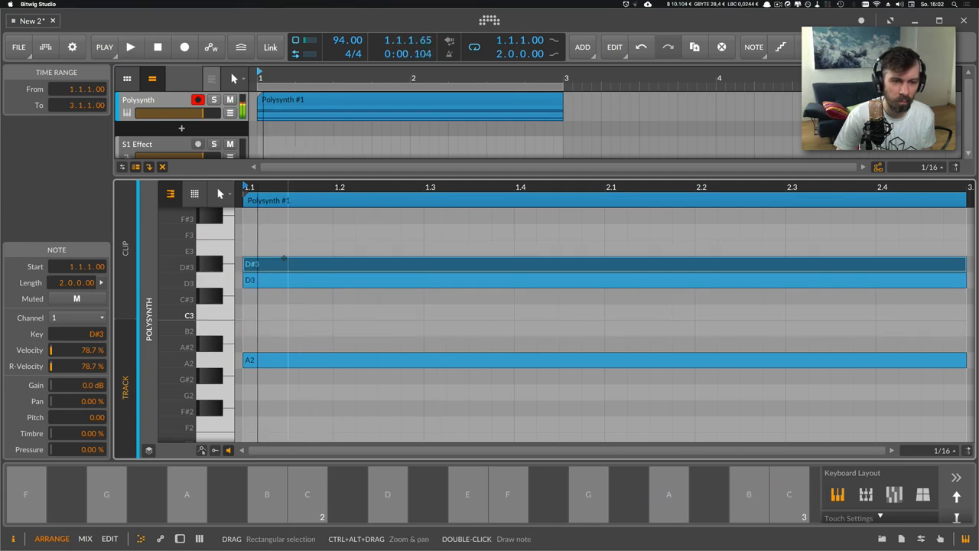
{"action": "key", "text": "space"}
{"action": "left_click", "coordinate": [180, 101]}
{"action": "key", "text": "space"}
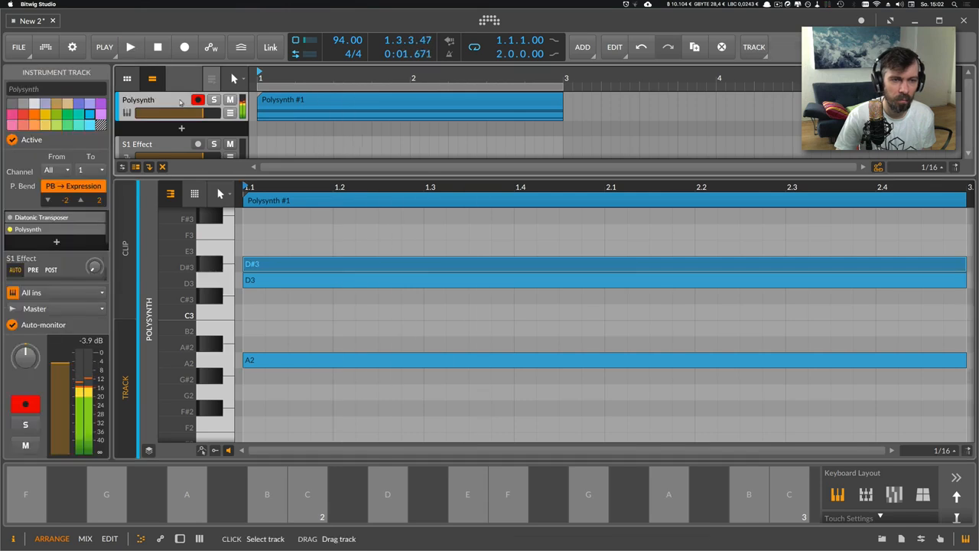
Step: Re-enable the Diatonic Transposer, switching it off and on during playback to compare the sound
{"action": "key", "text": "d"}
{"action": "left_click", "coordinate": [159, 313]}
{"action": "key", "text": "space"}
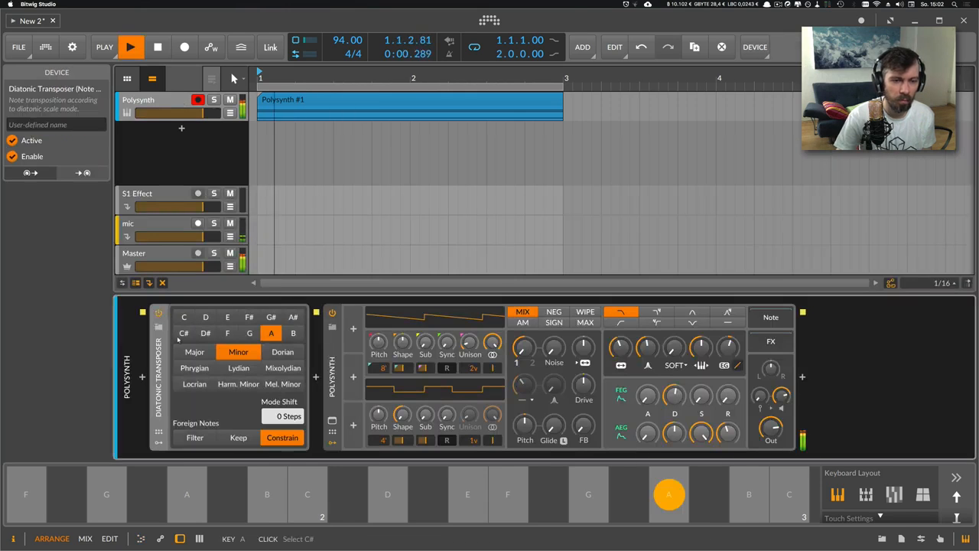
{"action": "left_click", "coordinate": [159, 313]}
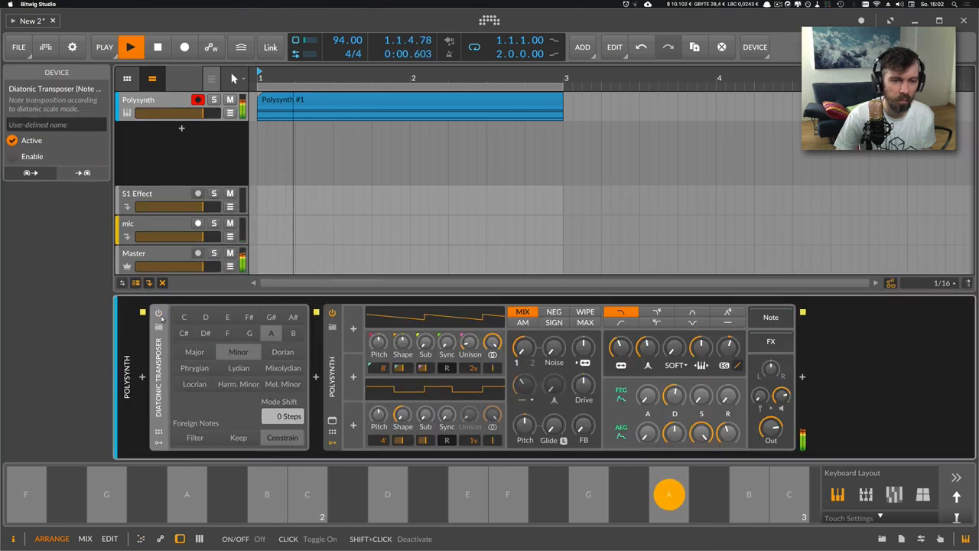
{"action": "left_click", "coordinate": [159, 314]}
{"action": "key", "text": "space"}
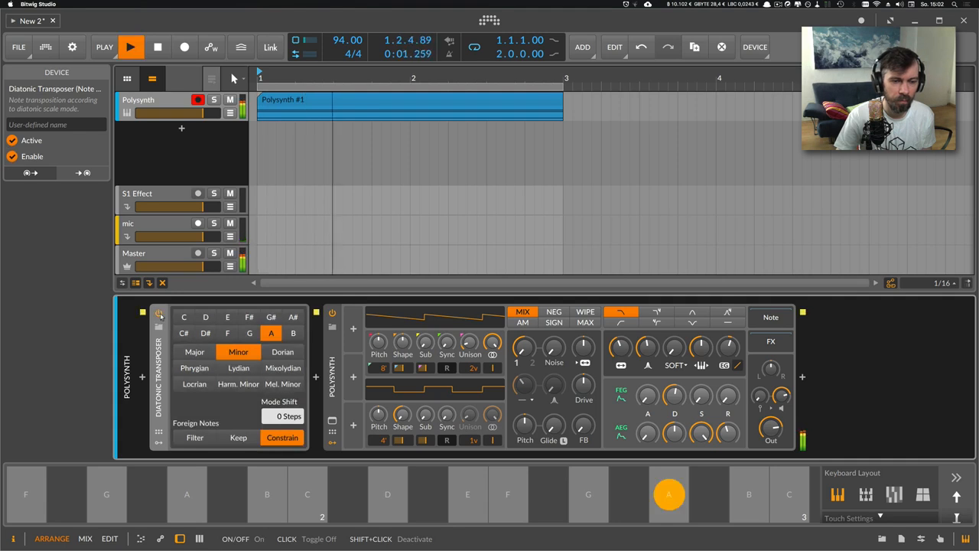
{"action": "key", "text": "space"}
Step: Move the clip's D3 note down to C3 and play it through the Diatonic Transposer
{"action": "double_click", "coordinate": [280, 106]}
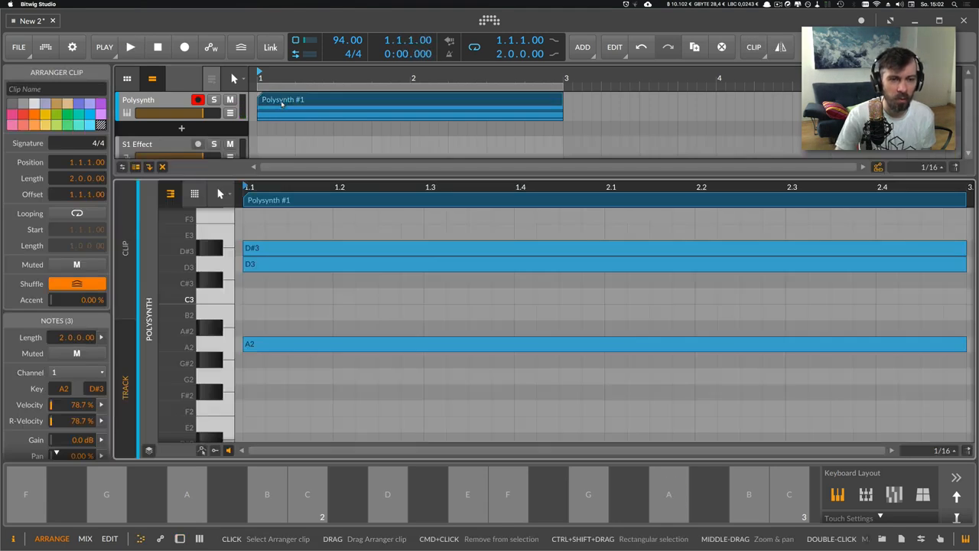
{"action": "left_click_drag", "start_coordinate": [273, 264], "coordinate": [266, 294]}
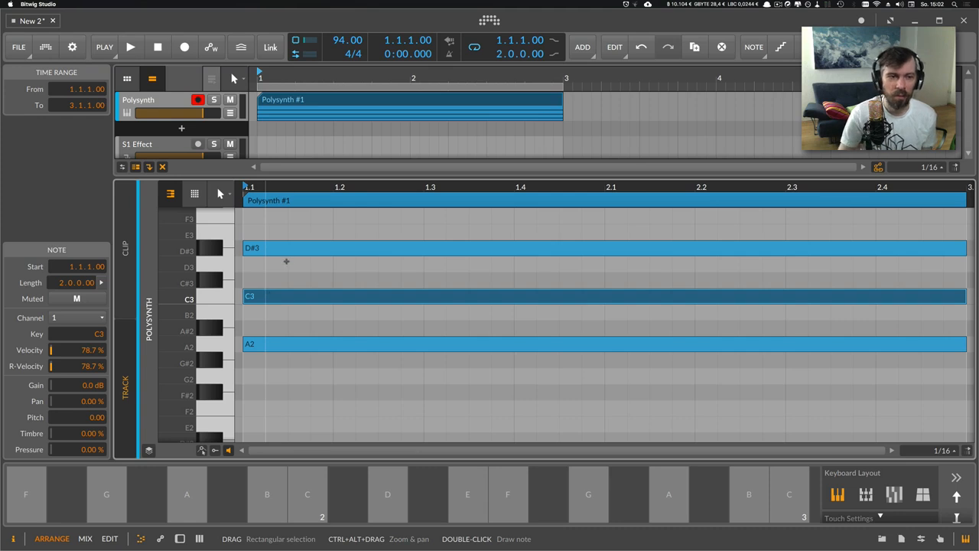
{"action": "double_click", "coordinate": [165, 99]}
{"action": "key", "text": "space"}
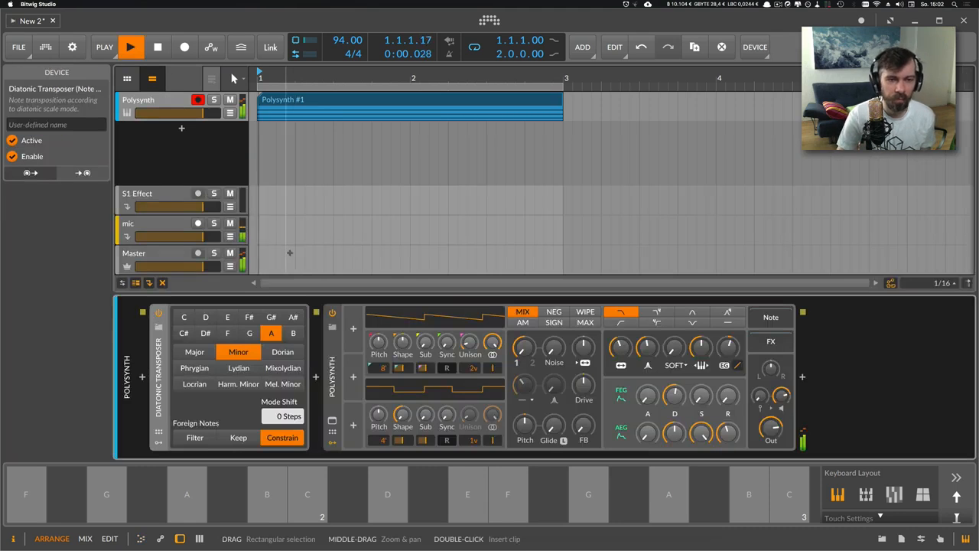
{"action": "key", "text": "space"}
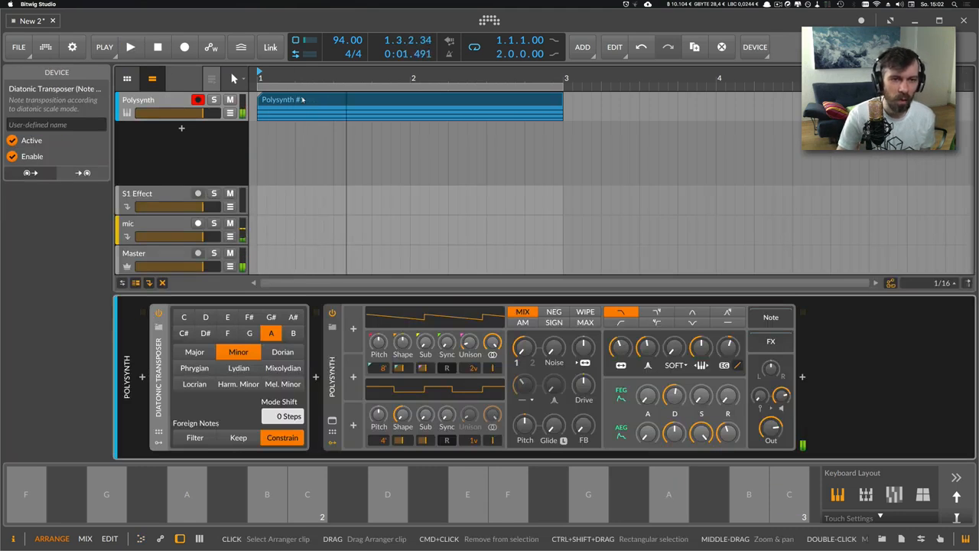
{"action": "double_click", "coordinate": [300, 99]}
{"action": "left_click_drag", "start_coordinate": [327, 185], "coordinate": [263, 186]}
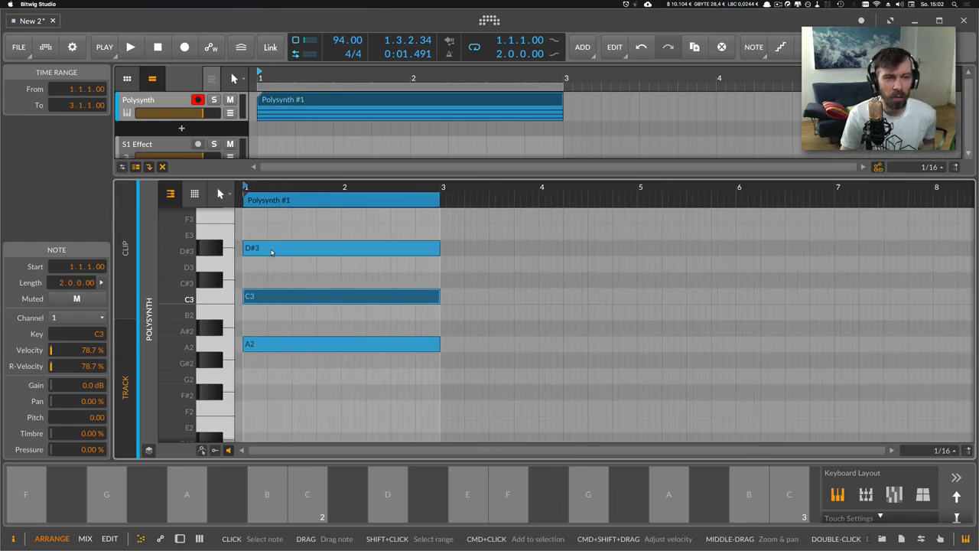
Step: Insert a Multi-Note device ahead of the Diatonic Transposer on the Polysynth track
{"action": "key", "text": "d"}
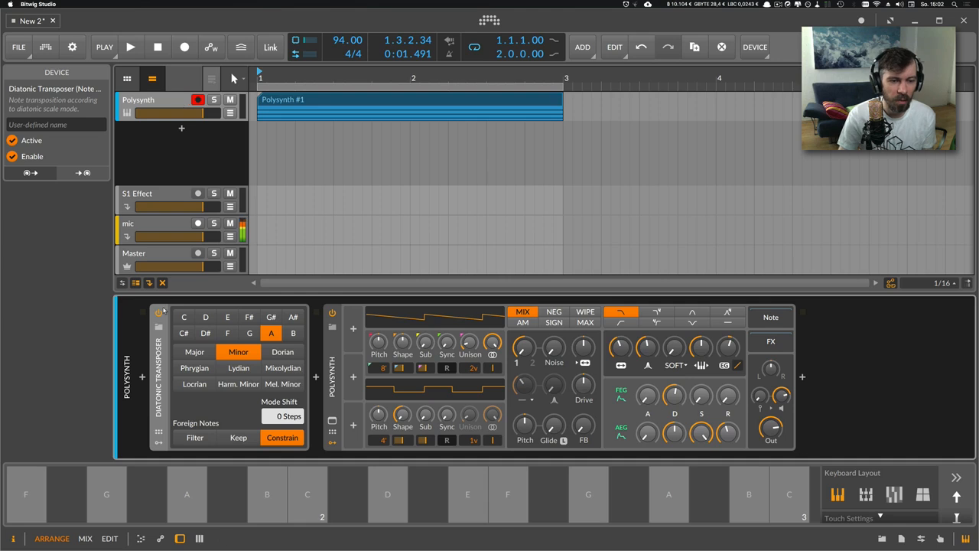
{"action": "left_click", "coordinate": [143, 376]}
{"action": "type", "text": "multi"}
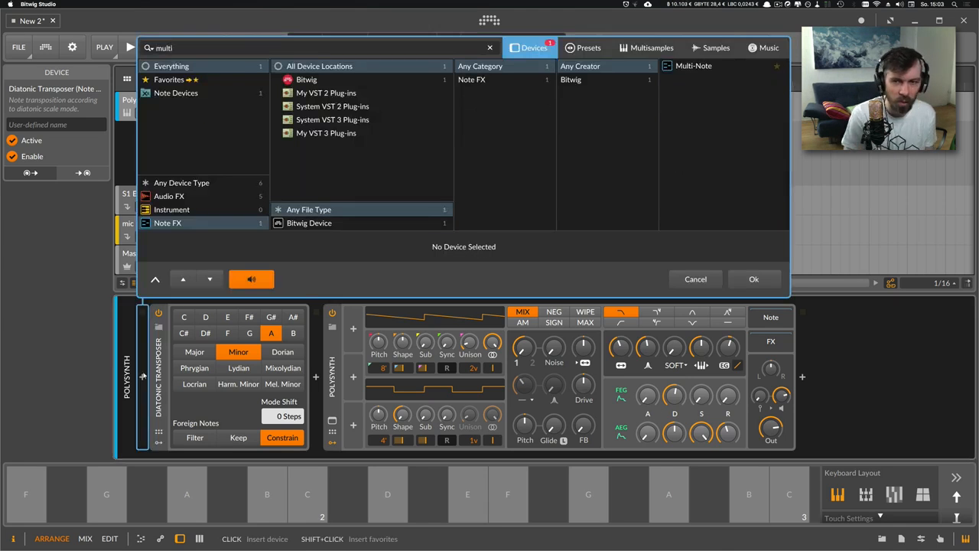
{"action": "key", "text": "Down"}
{"action": "key", "text": "Return"}
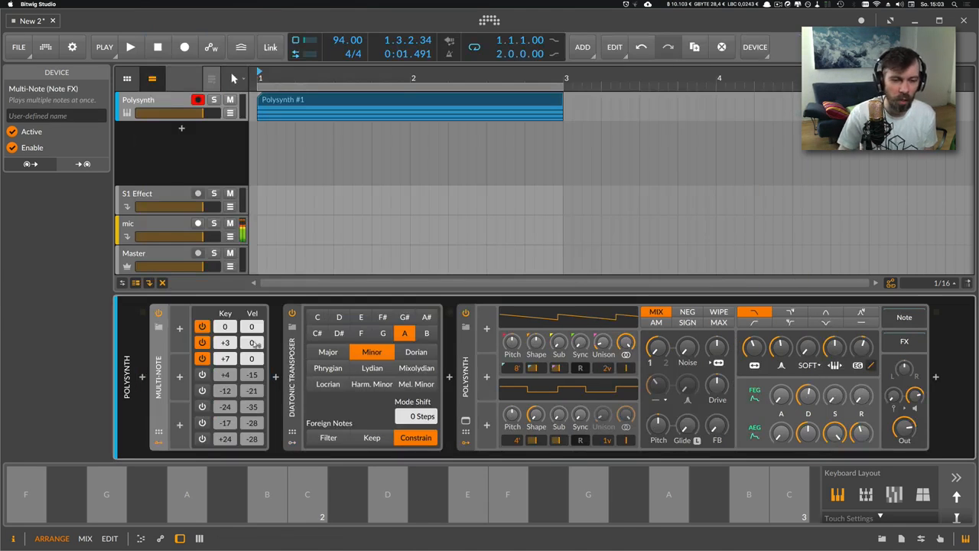
Step: Examine the clip's A2, C3 and D#3 notes, then compare them with the Multi-Note's key offsets
{"action": "key", "text": "e"}
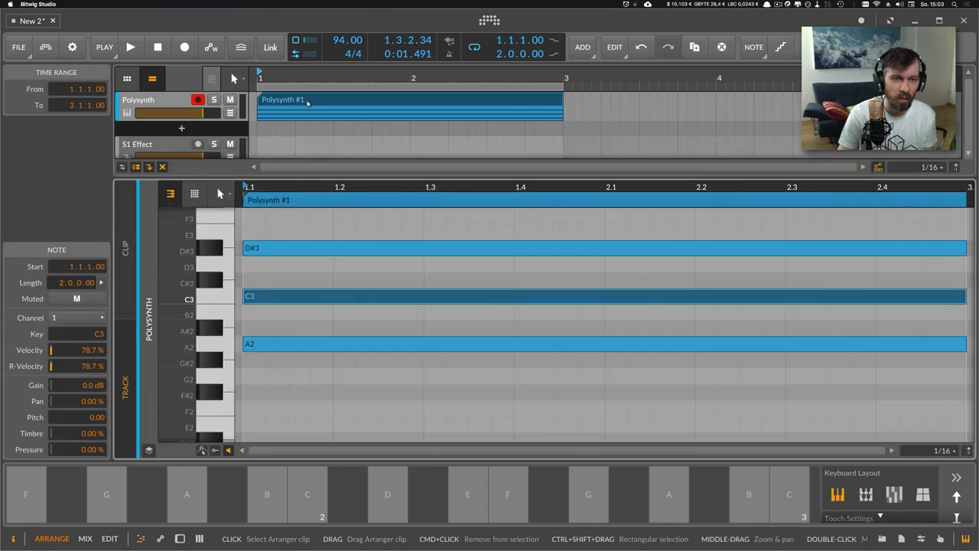
{"action": "left_click", "coordinate": [264, 346]}
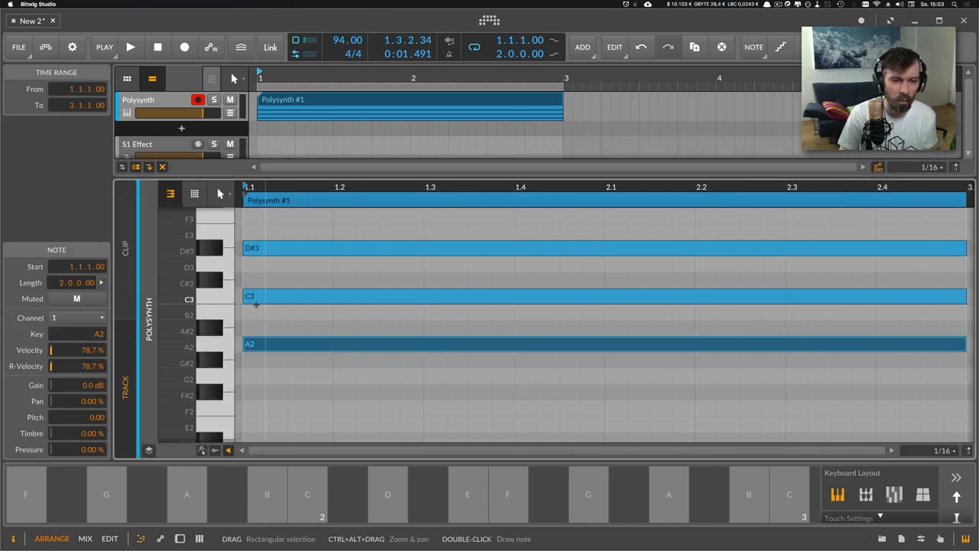
{"action": "left_click", "coordinate": [256, 301]}
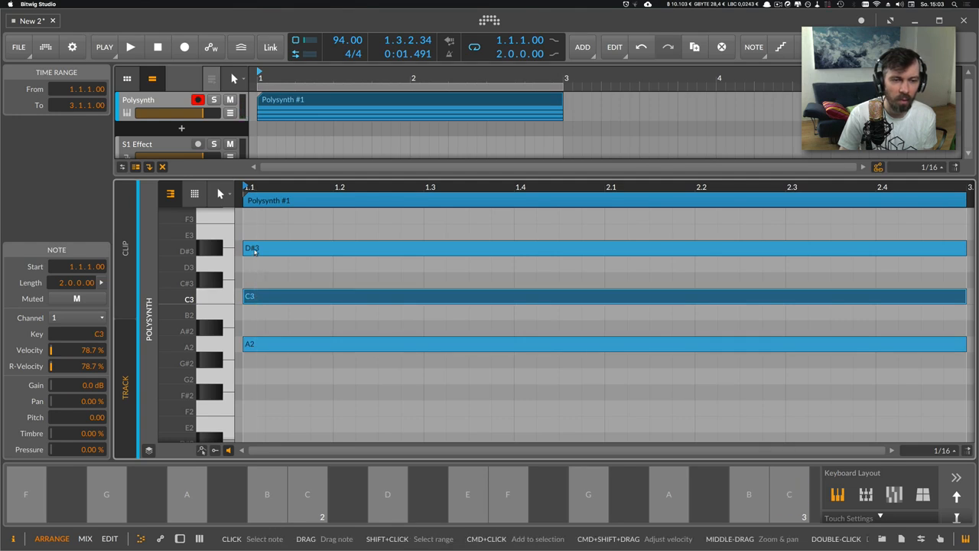
{"action": "left_click", "coordinate": [271, 270]}
{"action": "scroll", "coordinate": [271, 261], "scroll_direction": "down", "scroll_amount": 5}
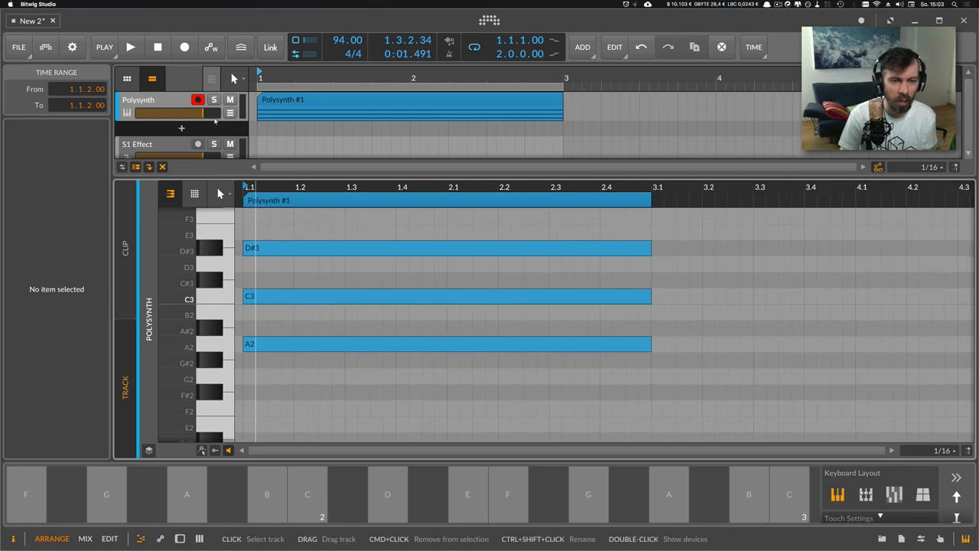
{"action": "key", "text": "d"}
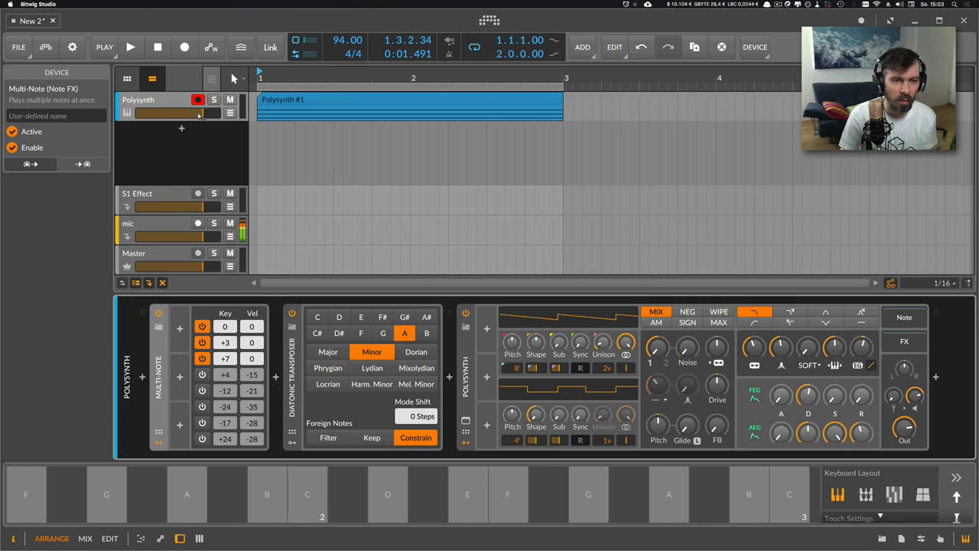
Step: Delete the C3 and D#3 notes from the Polysynth clip and play the remaining A2 note through the Multi-Note device
{"action": "key", "text": "e"}
{"action": "left_click_drag", "start_coordinate": [308, 236], "coordinate": [307, 312]}
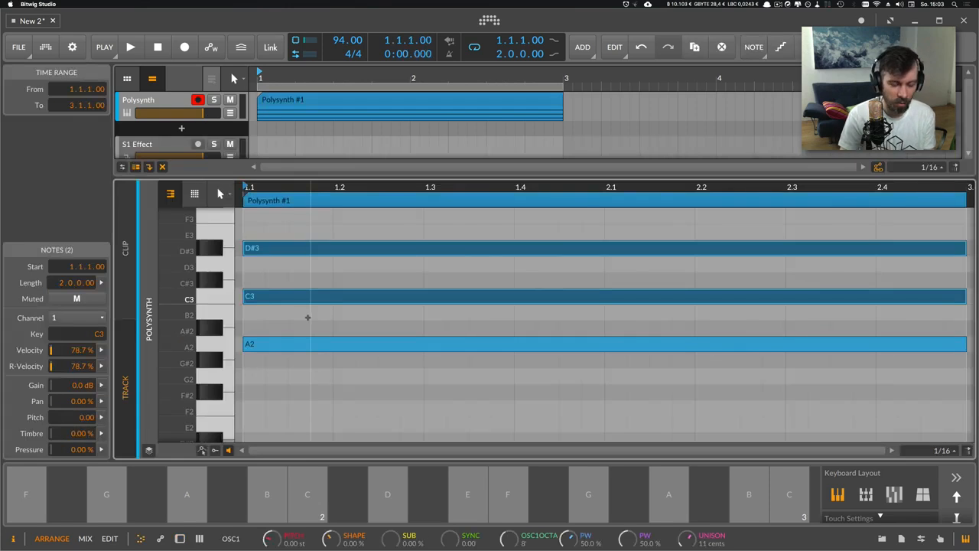
{"action": "key", "text": "Delete"}
{"action": "key", "text": "d"}
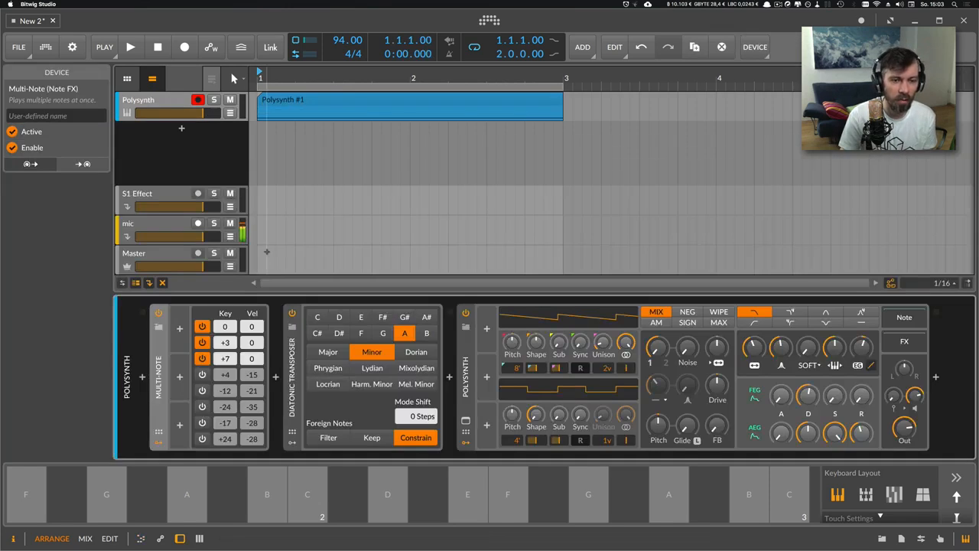
{"action": "key", "text": "space"}
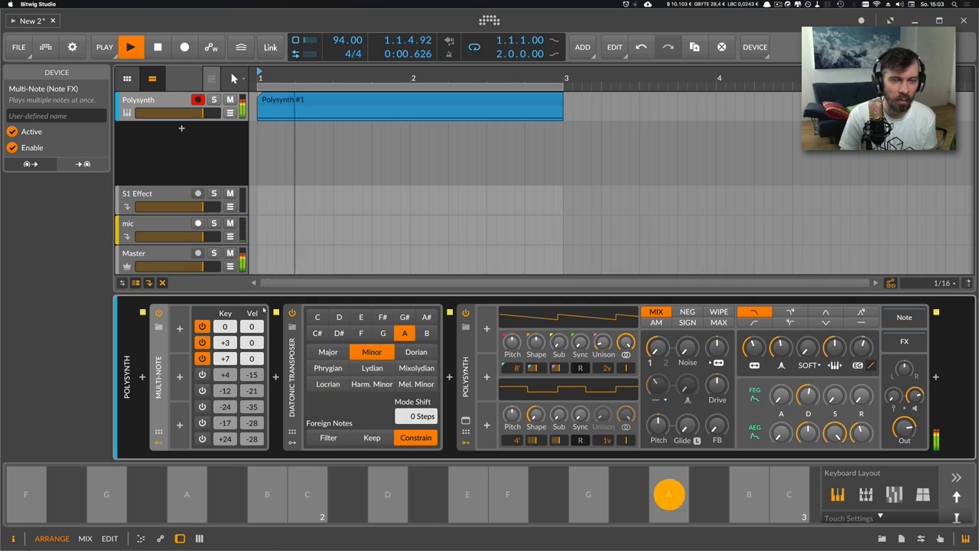
{"action": "key", "text": "space"}
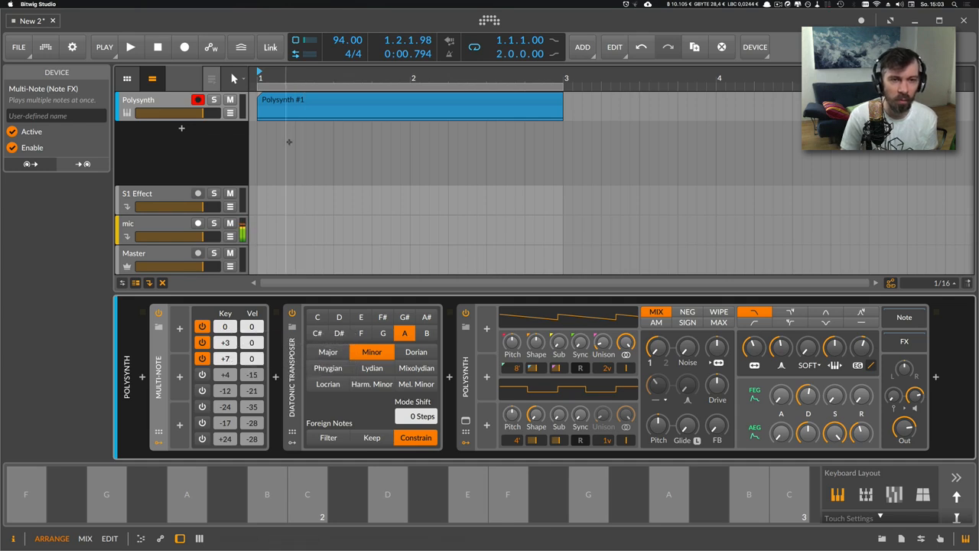
Step: Play the single A2 note, enable the Multi-Note's -12 voice, and listen to the chord with the added bass octave
{"action": "double_click", "coordinate": [278, 101]}
{"action": "left_click", "coordinate": [255, 329]}
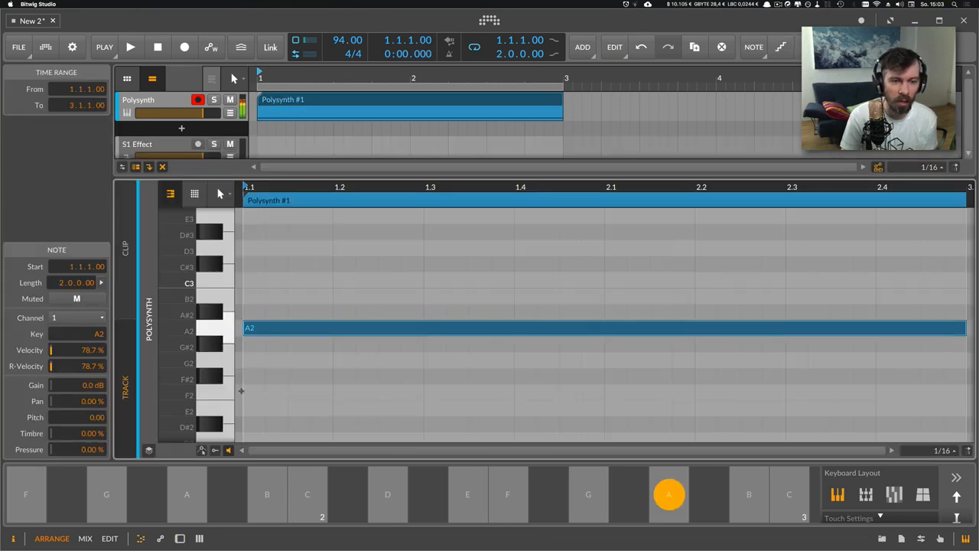
{"action": "key", "text": "space"}
{"action": "double_click", "coordinate": [166, 100]}
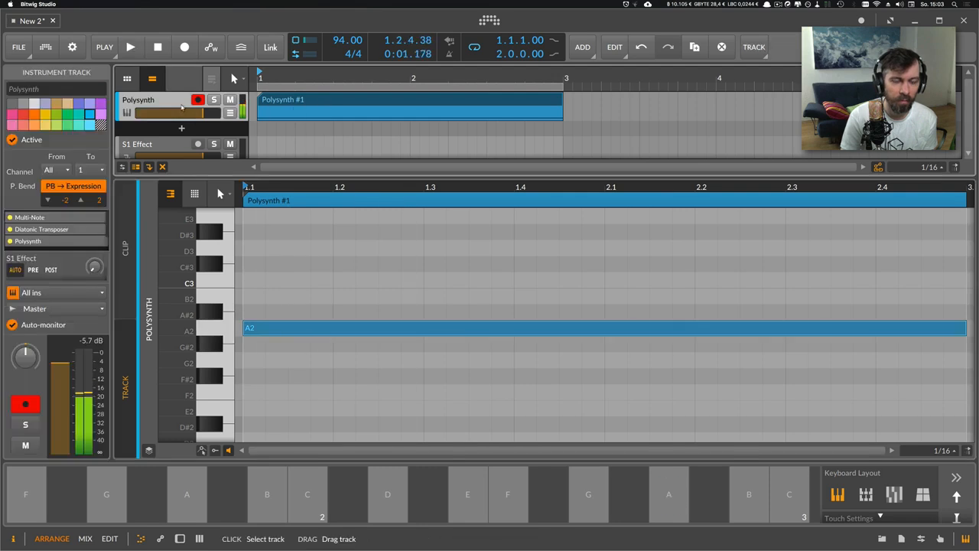
{"action": "left_click", "coordinate": [204, 391]}
{"action": "key", "text": "space"}
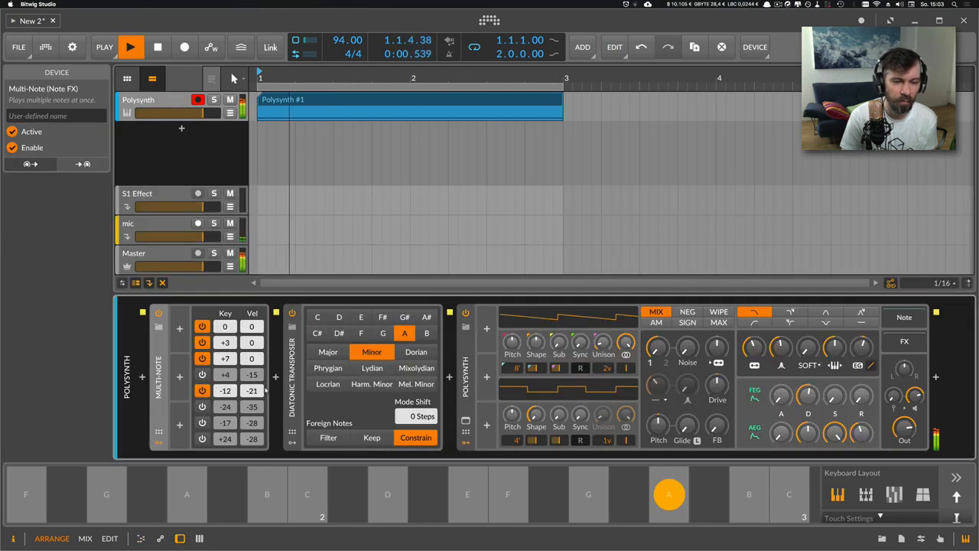
{"action": "key", "text": "space"}
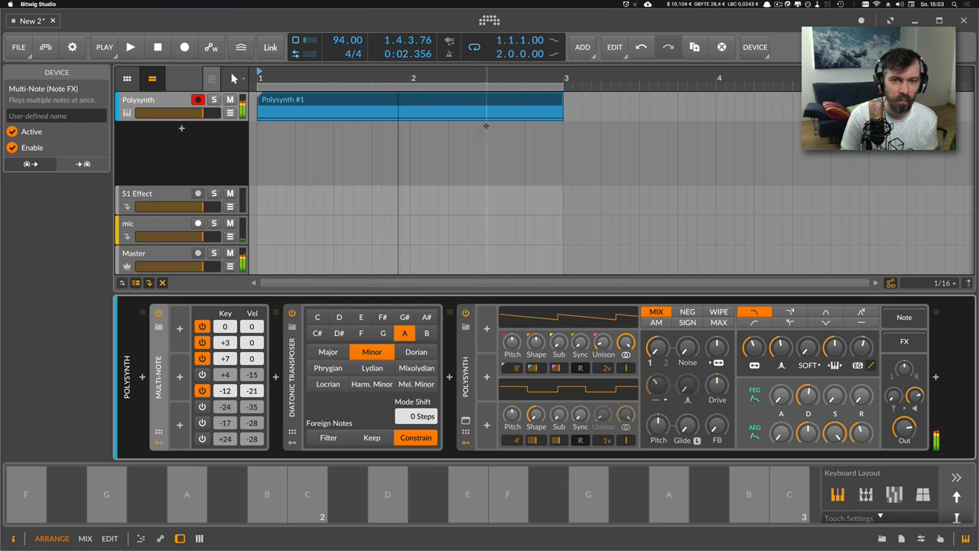
Step: Shorten the A2 note in the Polysynth clip to half a bar (0.2.0.00)
{"action": "double_click", "coordinate": [453, 106]}
{"action": "left_click_drag", "start_coordinate": [367, 187], "coordinate": [367, 134]}
{"action": "left_click", "coordinate": [414, 255]}
{"action": "left_click_drag", "start_coordinate": [429, 327], "coordinate": [288, 327]}
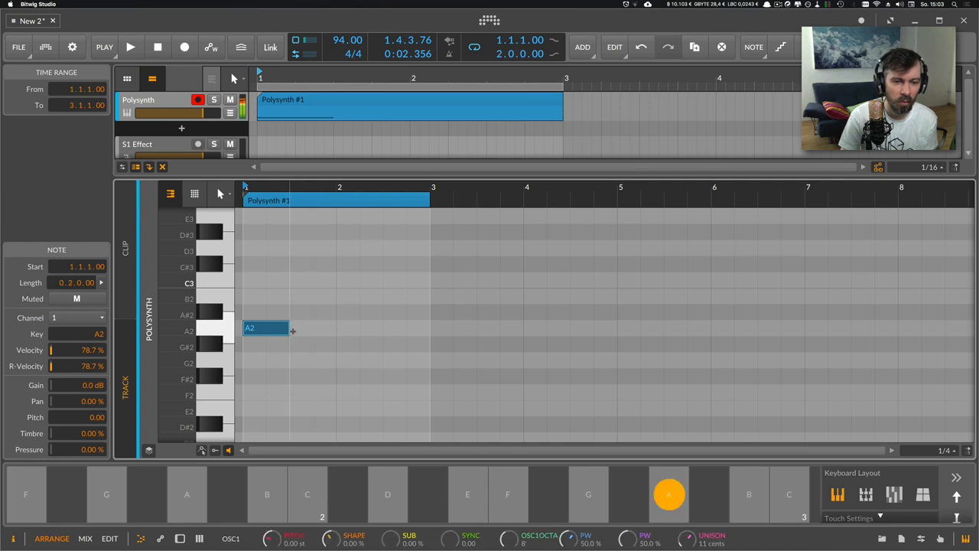
Step: During playback, add a half-bar G2 note at 1.3 and an F2 note at 2.1 that lasts one bar
{"action": "key", "text": "space"}
{"action": "double_click", "coordinate": [295, 358]}
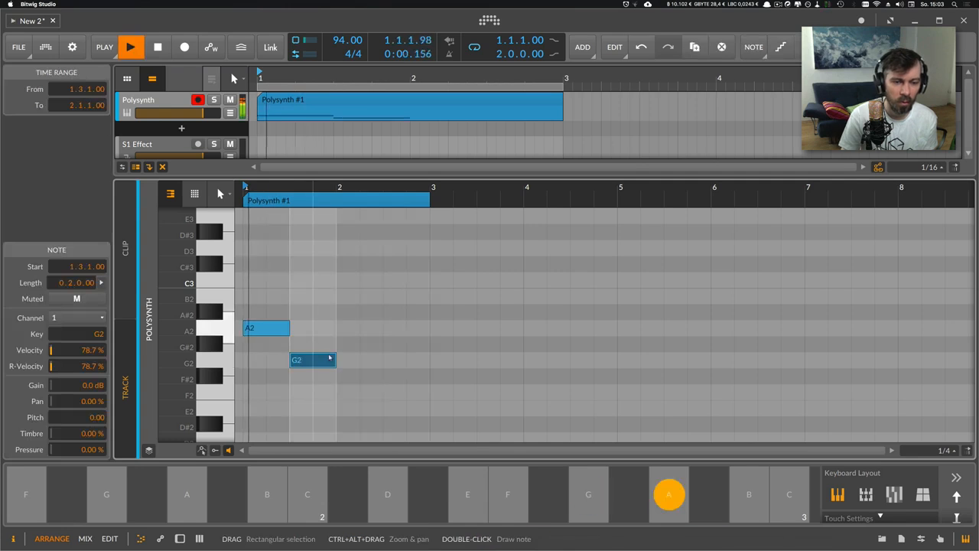
{"action": "double_click", "coordinate": [344, 392]}
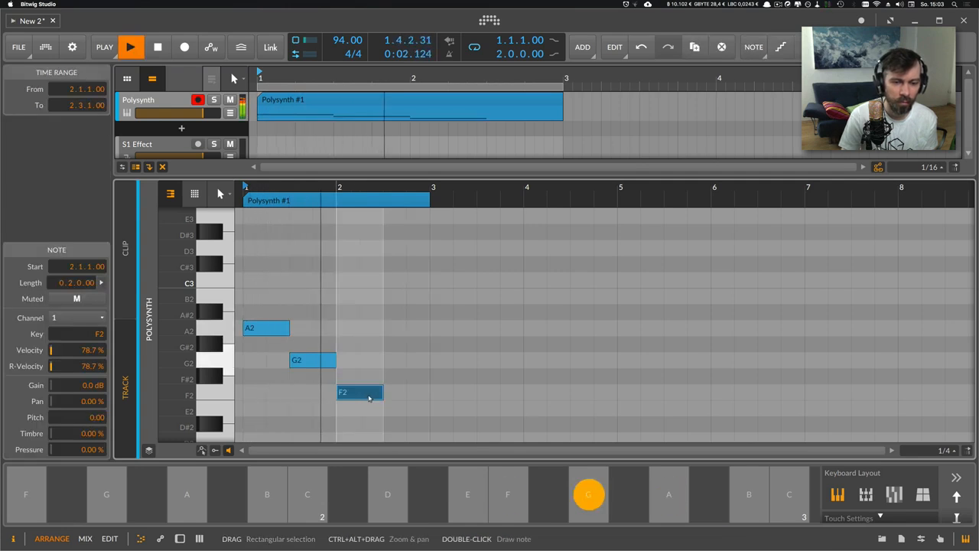
{"action": "left_click_drag", "start_coordinate": [398, 392], "coordinate": [430, 393]}
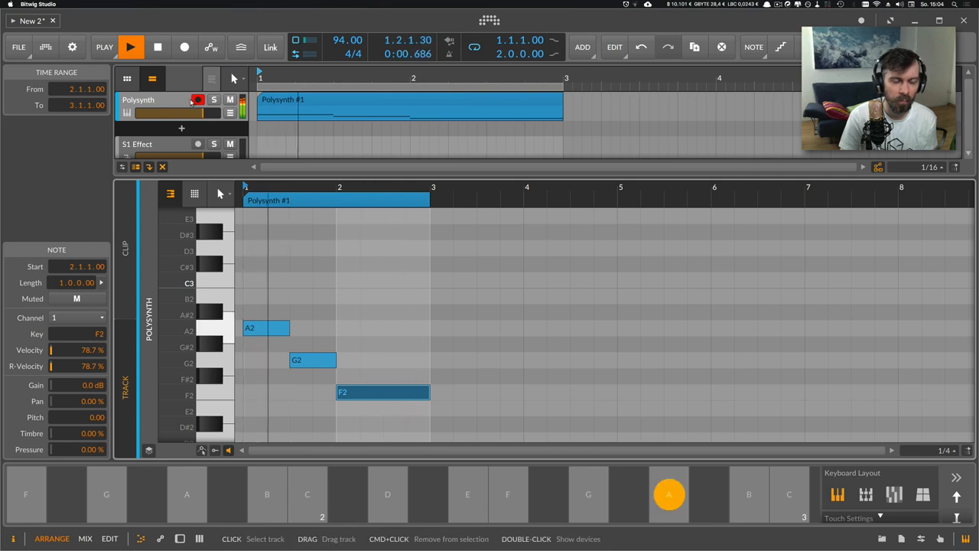
Step: Lower the Polysynth's output level and set its first oscillator's unison to 5 voices at 12 cents while listening
{"action": "key", "text": "d"}
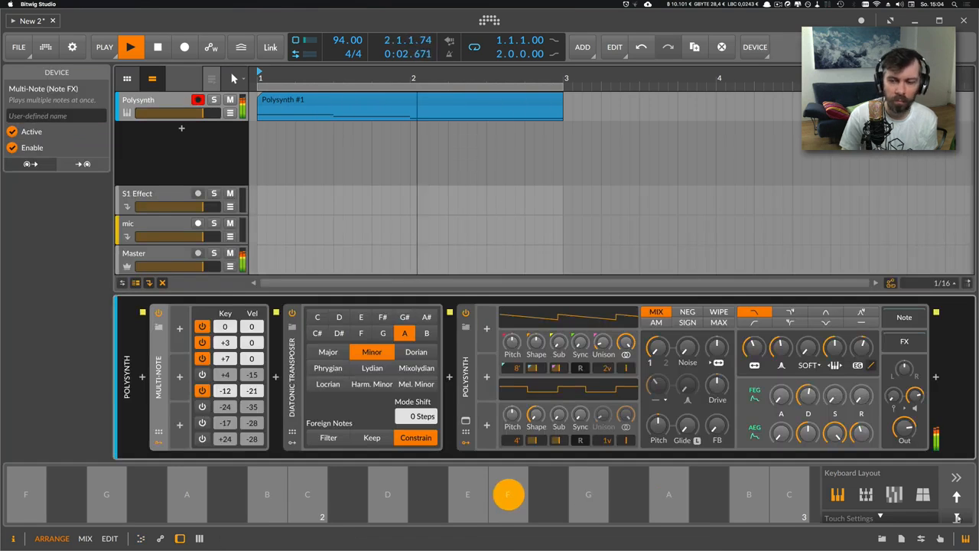
{"action": "left_click_drag", "start_coordinate": [905, 428], "coordinate": [905, 446]}
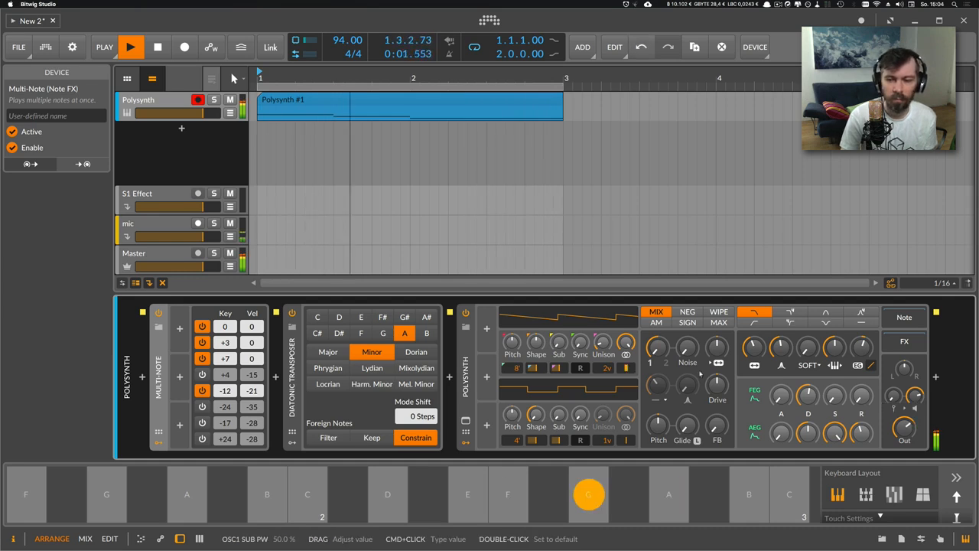
{"action": "left_click", "coordinate": [808, 434]}
{"action": "left_click_drag", "start_coordinate": [603, 342], "coordinate": [604, 335]}
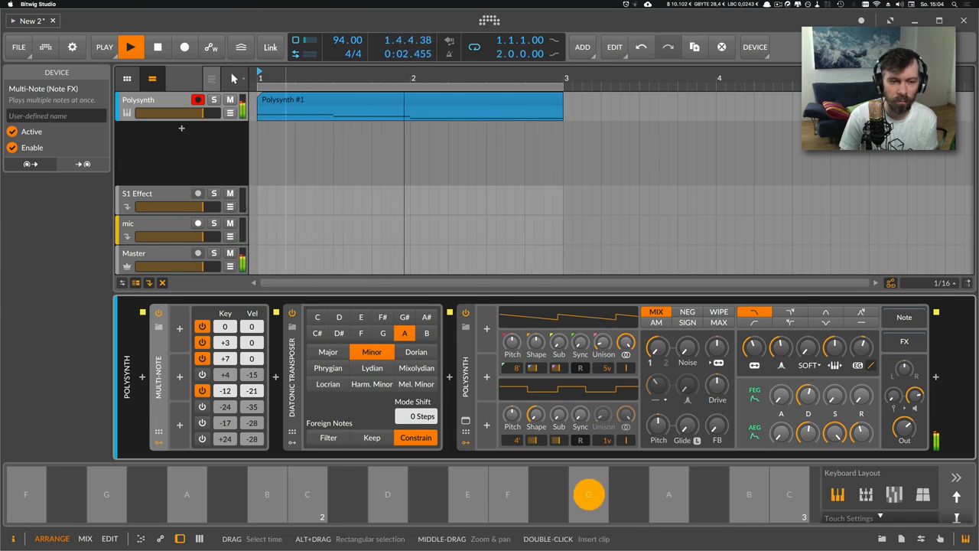
{"action": "key", "text": "space"}
Step: Add an instrument track and set its note input to the Polysynth track's Diatonic Transposer
{"action": "left_click", "coordinate": [206, 159]}
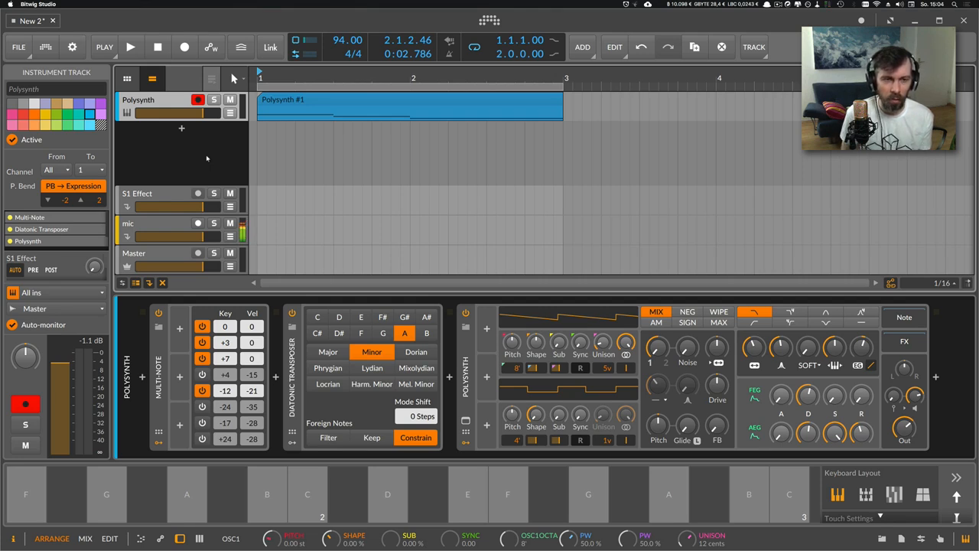
{"action": "right_click", "coordinate": [190, 156]}
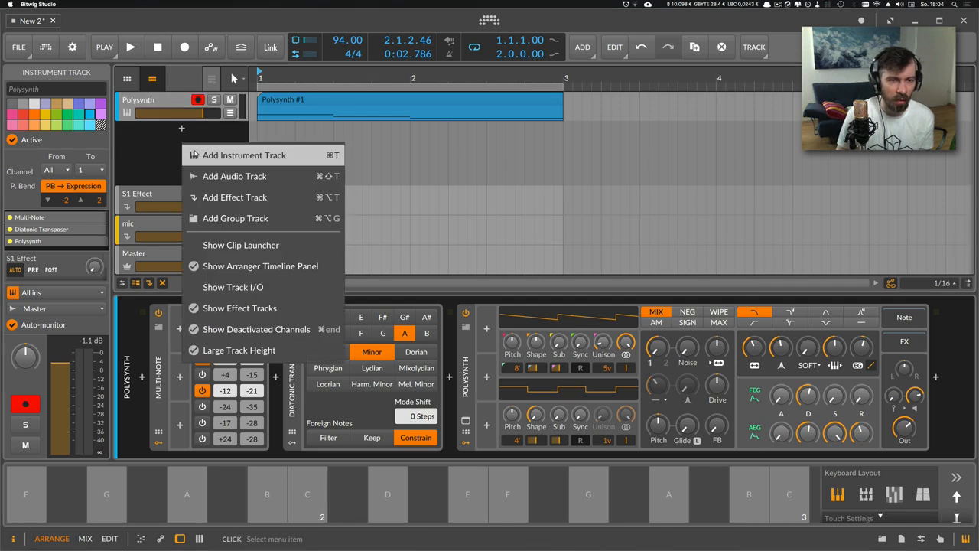
{"action": "left_click", "coordinate": [194, 154]}
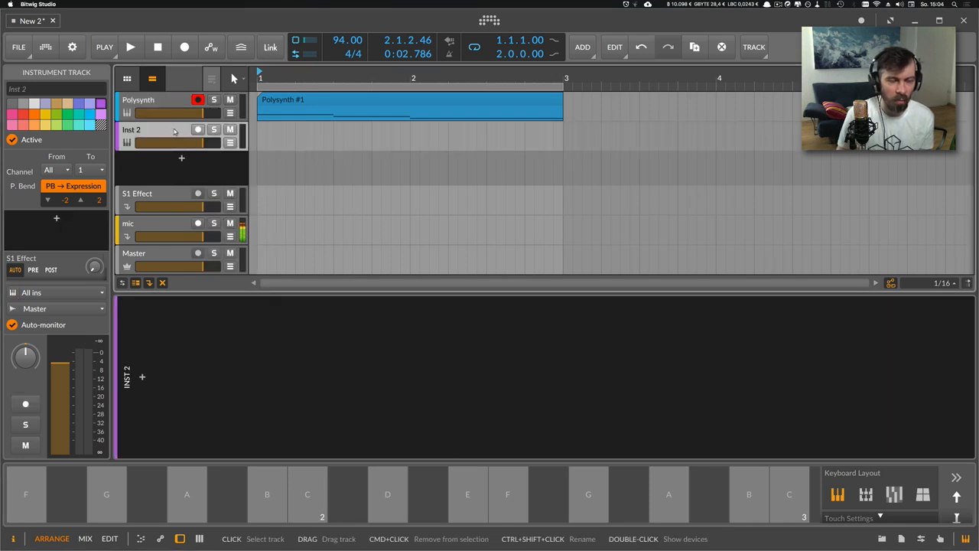
{"action": "left_click", "coordinate": [59, 293]}
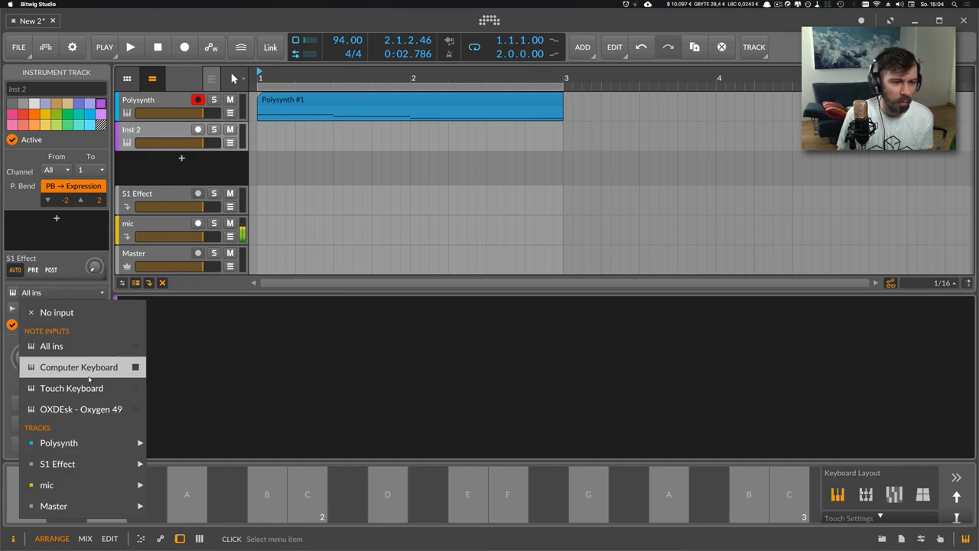
{"action": "mouse_move", "coordinate": [99, 444]}
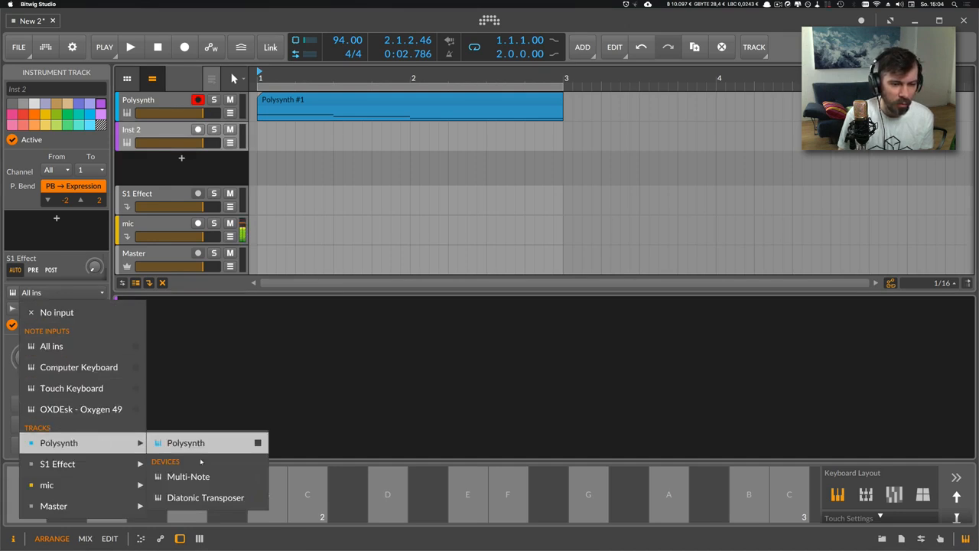
{"action": "left_click", "coordinate": [200, 497]}
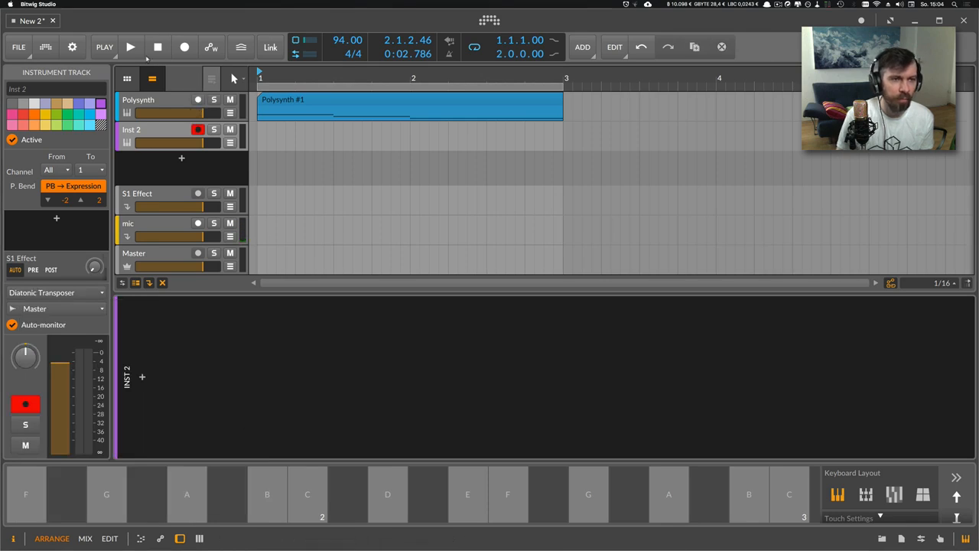
Step: Record the transposed chord notes onto the Inst 2 track across both bars and open the recorded clip
{"action": "left_click", "coordinate": [182, 48]}
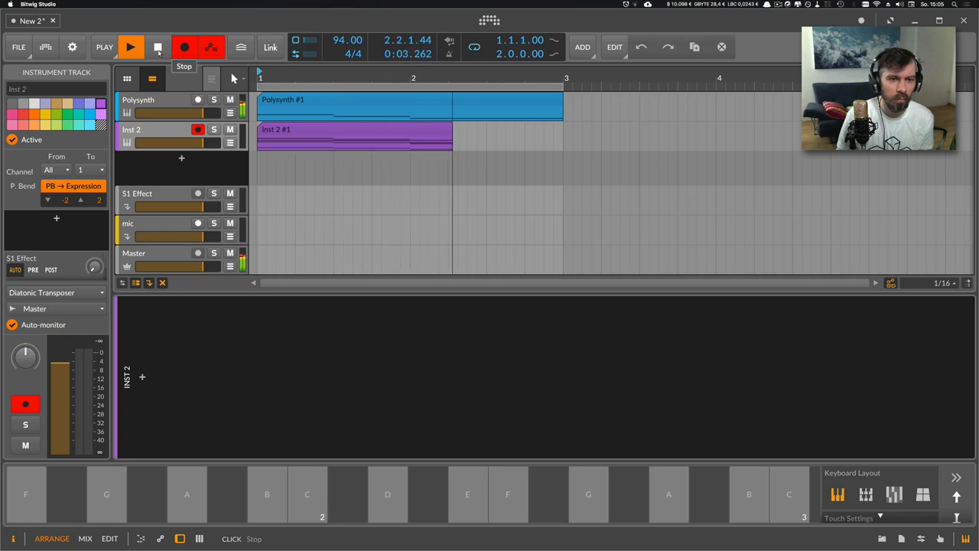
{"action": "left_click", "coordinate": [159, 48]}
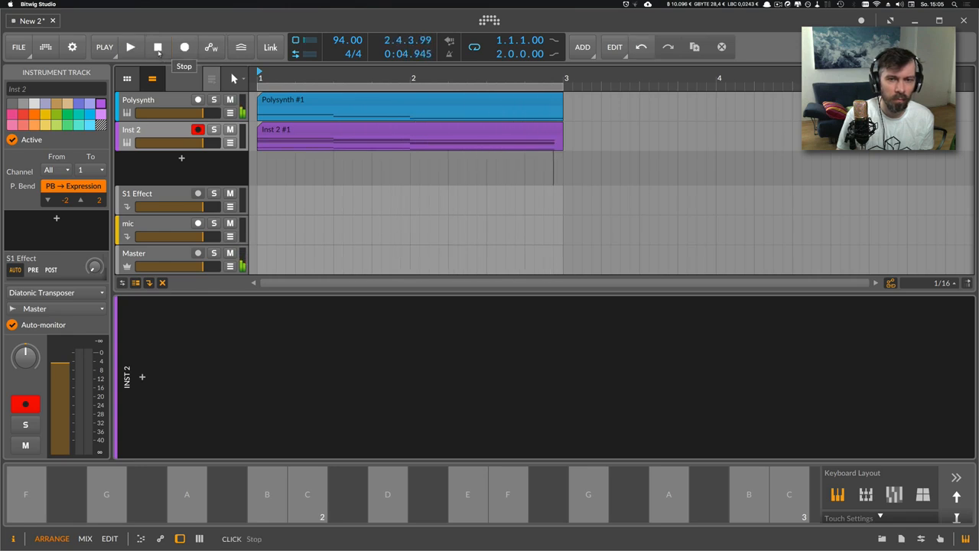
{"action": "double_click", "coordinate": [294, 128]}
{"action": "scroll", "coordinate": [197, 137], "scroll_direction": "down", "scroll_amount": 3}
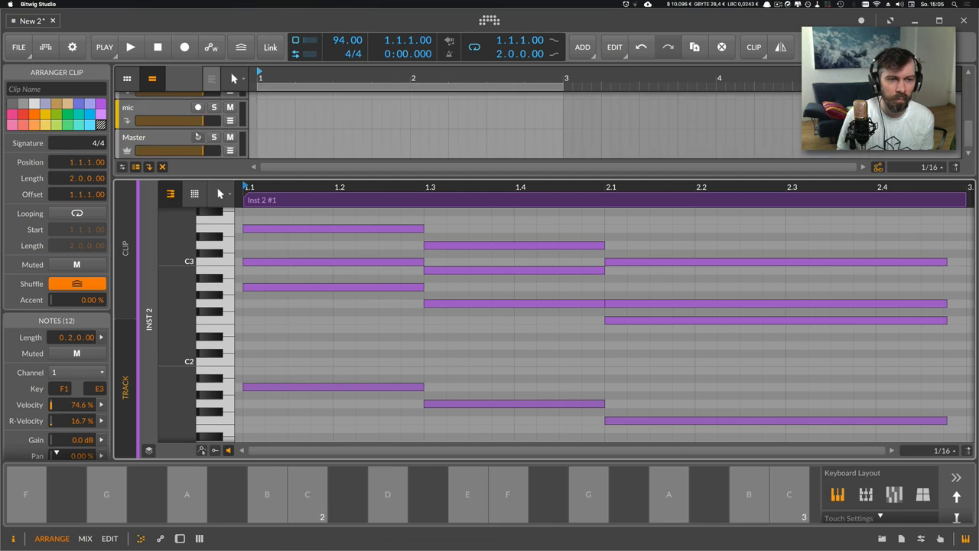
Step: Reopen the Inst 2 clip in an enlarged note editor and examine the recorded chord notes
{"action": "left_click", "coordinate": [159, 111]}
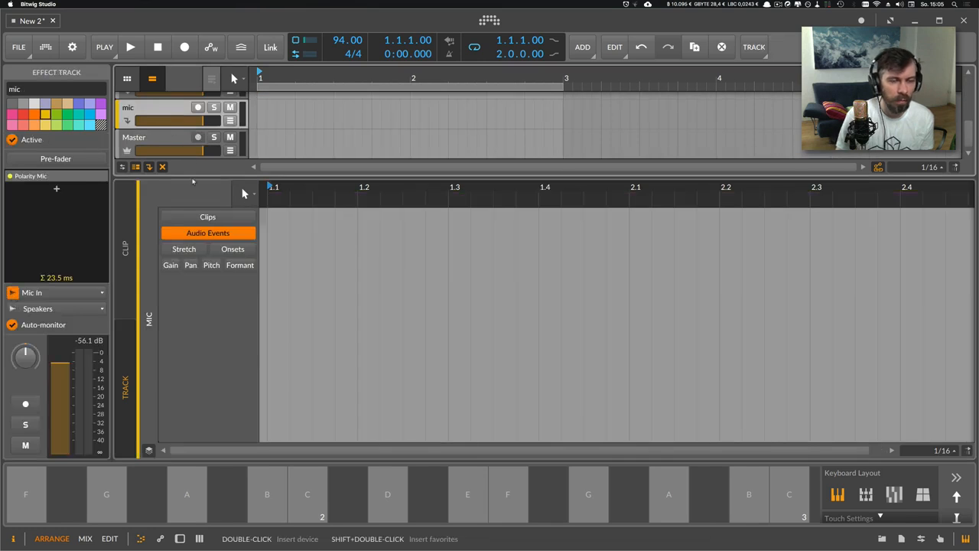
{"action": "scroll", "coordinate": [176, 122], "scroll_direction": "up", "scroll_amount": 3}
{"action": "left_click_drag", "start_coordinate": [205, 175], "coordinate": [205, 342]}
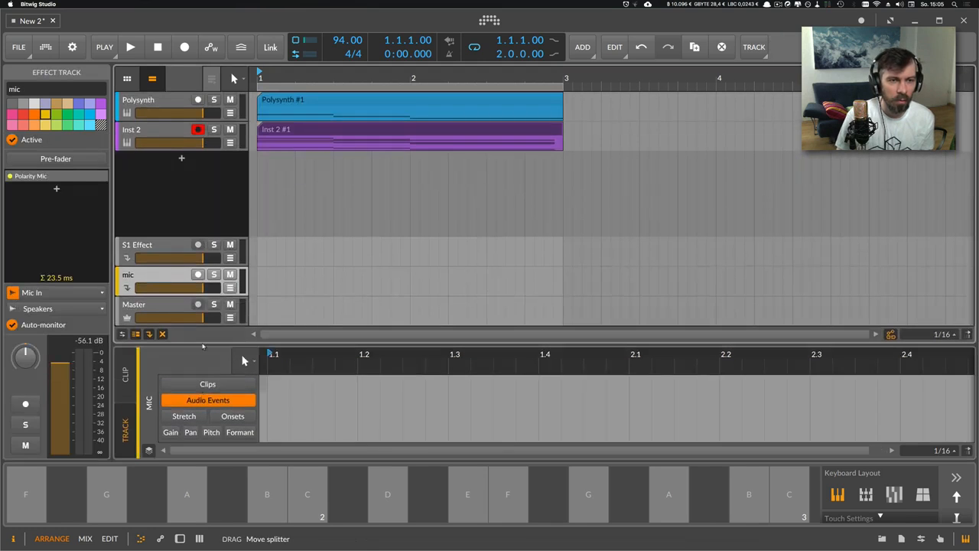
{"action": "left_click", "coordinate": [280, 132]}
{"action": "double_click", "coordinate": [279, 131]}
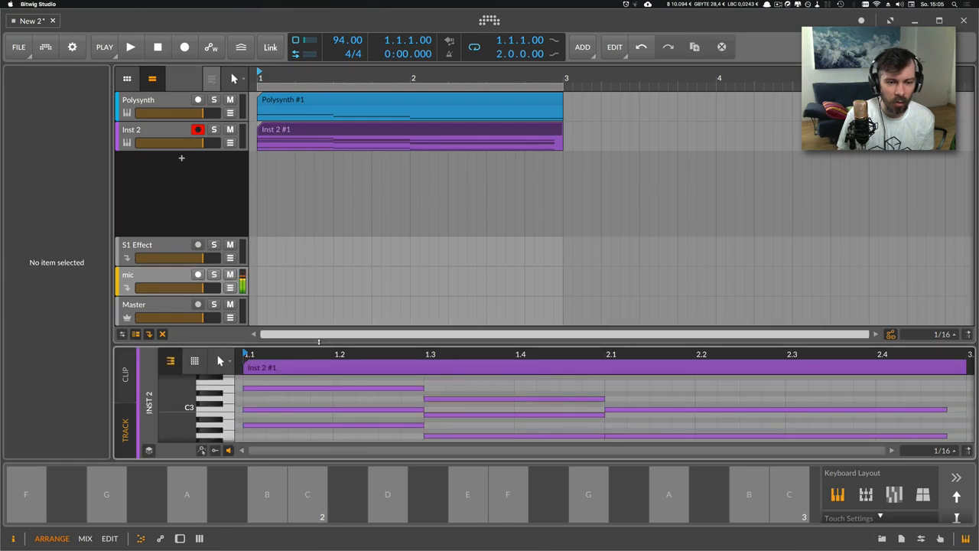
{"action": "left_click", "coordinate": [318, 353]}
{"action": "left_click_drag", "start_coordinate": [320, 347], "coordinate": [341, 257]}
{"action": "scroll", "coordinate": [444, 268], "scroll_direction": "up", "scroll_amount": 1}
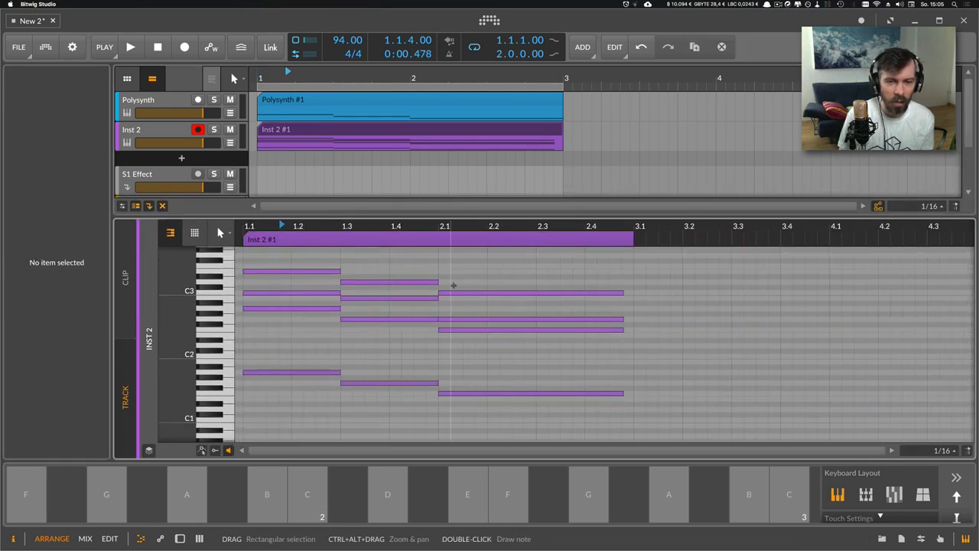
Step: Move the last chord's F2 note in the Inst 2 clip down to E2, play it, and show the track's device chain
{"action": "left_click_drag", "start_coordinate": [449, 330], "coordinate": [444, 339]}
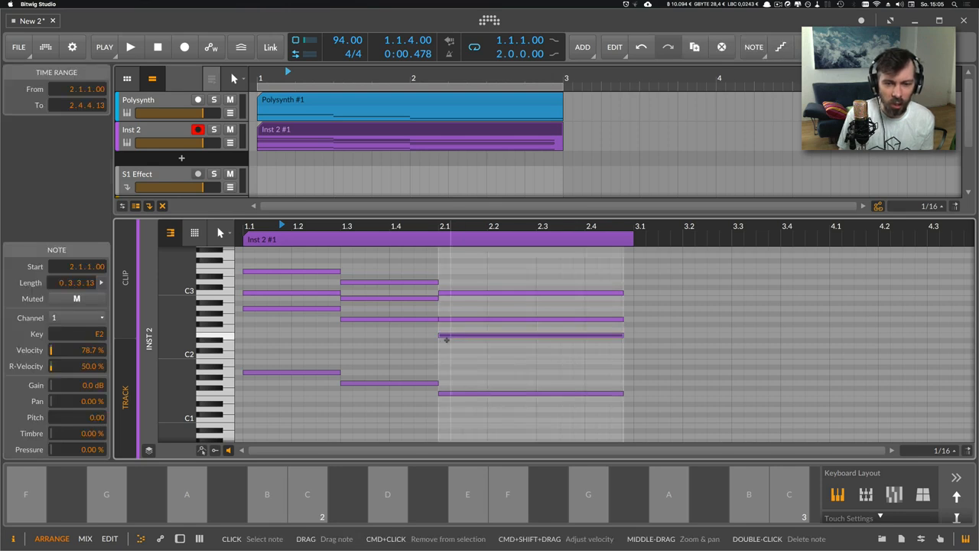
{"action": "key", "text": "space"}
{"action": "left_click", "coordinate": [174, 137]}
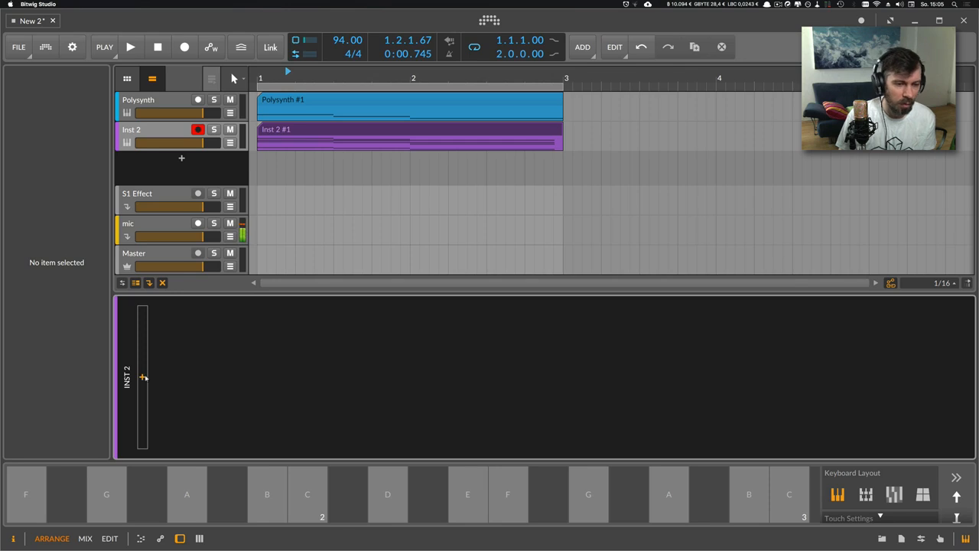
Step: Insert a Polysynth on the Inst 2 track, solo the track and play back the recorded chords
{"action": "left_click", "coordinate": [143, 377]}
{"action": "type", "text": "poly"}
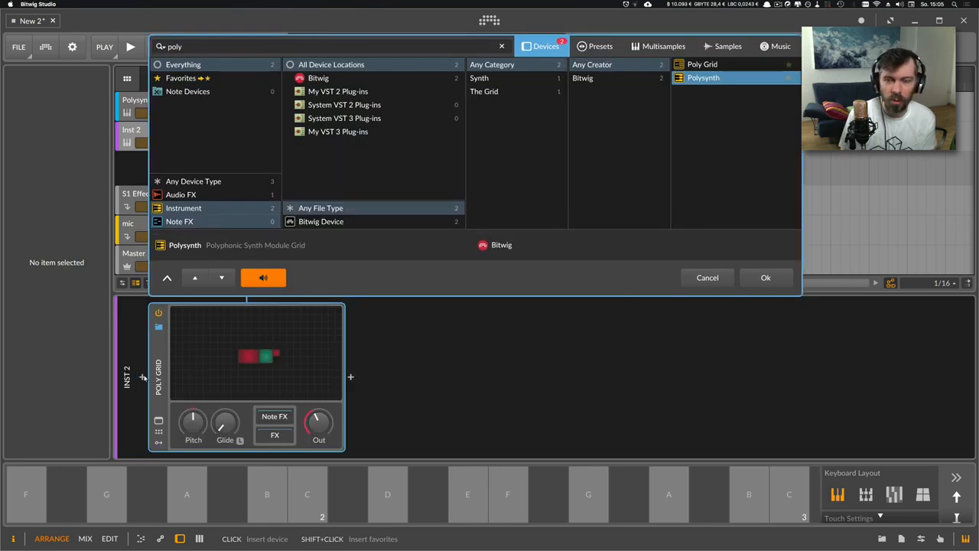
{"action": "key", "text": "Return"}
{"action": "key", "text": "space"}
{"action": "key", "text": "space"}
{"action": "left_click", "coordinate": [215, 130]}
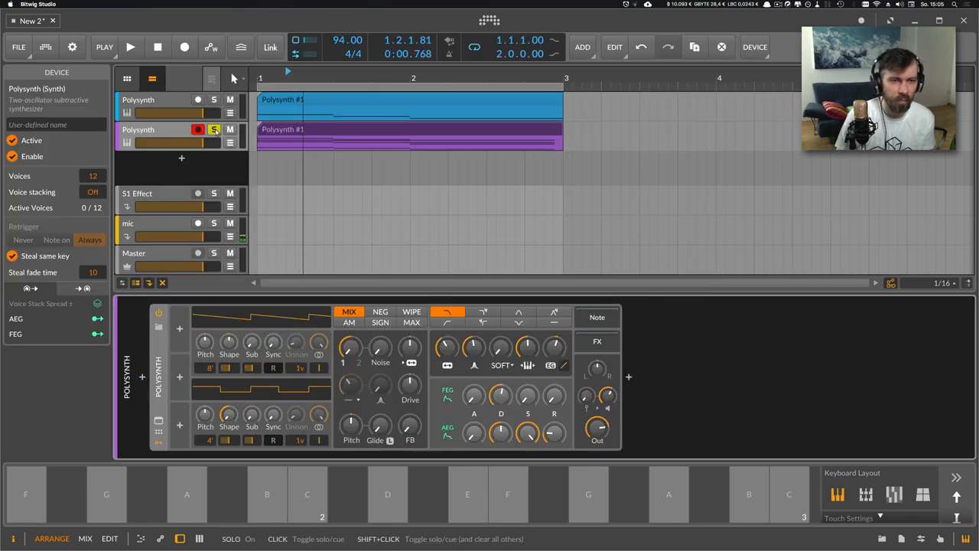
{"action": "key", "text": "space"}
{"action": "key", "text": "space"}
{"action": "key", "text": "space"}
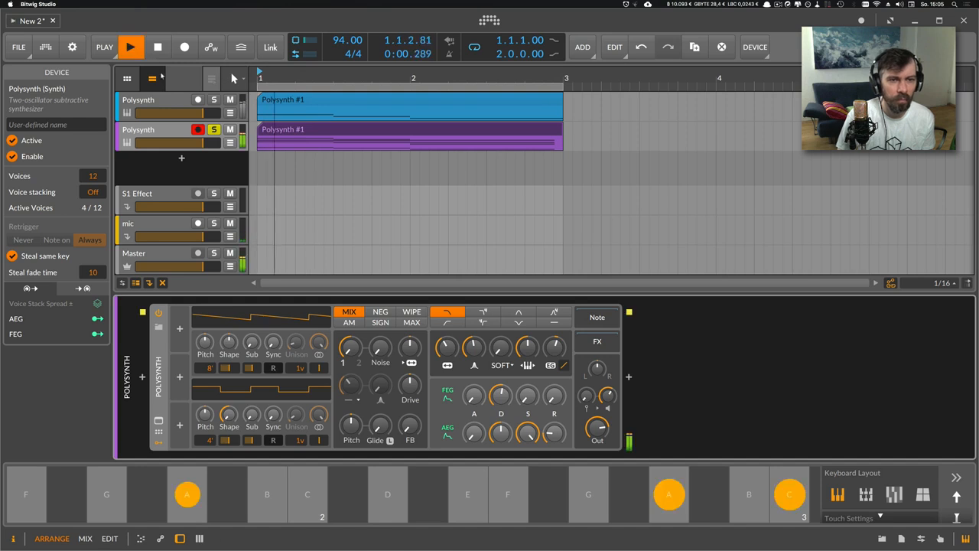
Step: Open the purple track's recorded clip in the note editor and examine its chord notes during playback
{"action": "double_click", "coordinate": [359, 133]}
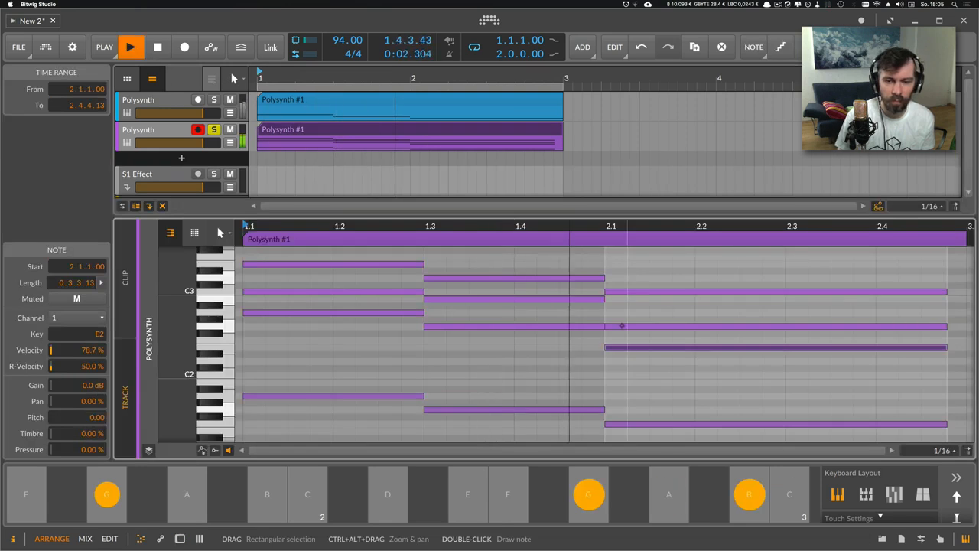
{"action": "key", "text": "space"}
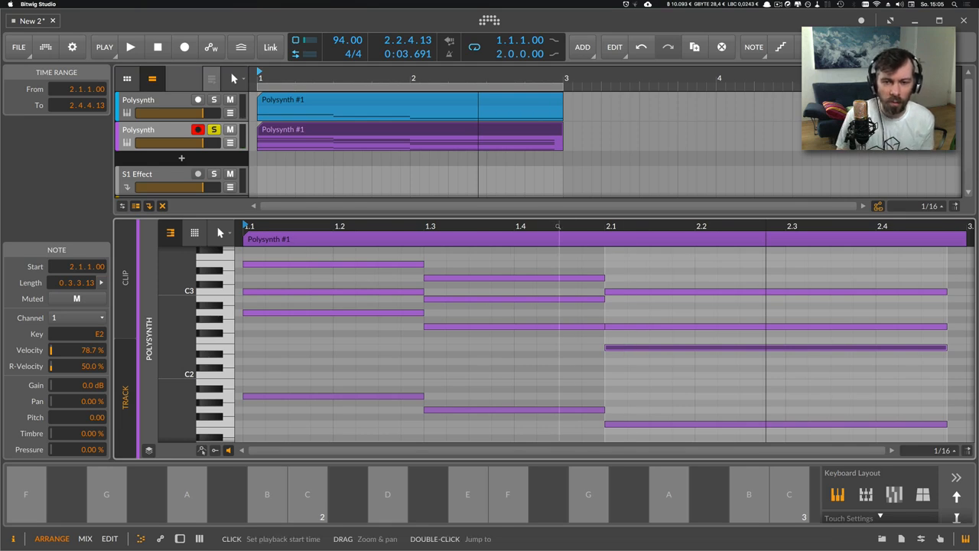
{"action": "left_click_drag", "start_coordinate": [558, 224], "coordinate": [552, 230]}
{"action": "left_click", "coordinate": [481, 227]}
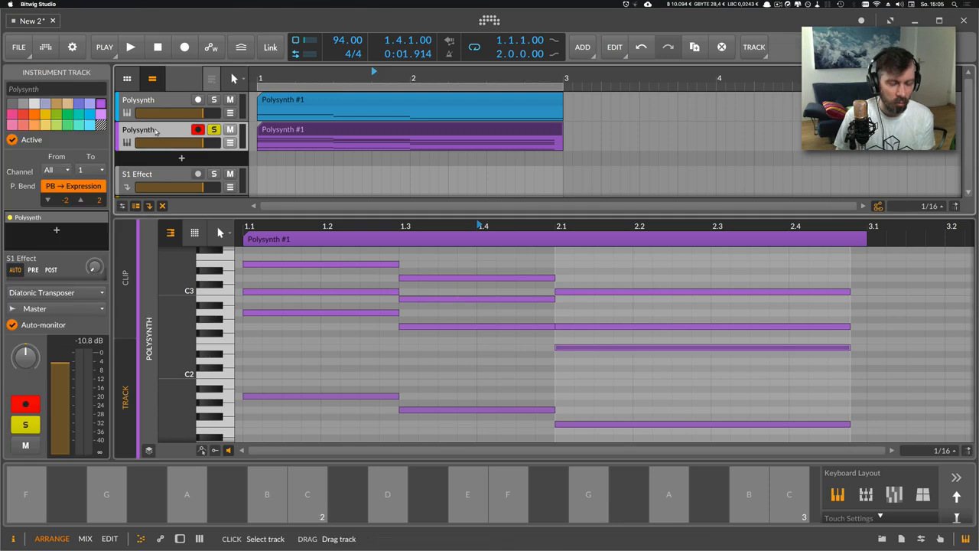
Step: Delete the purple Polysynth track and set the playback start to bar 1
{"action": "left_click", "coordinate": [155, 135]}
{"action": "key", "text": "Delete"}
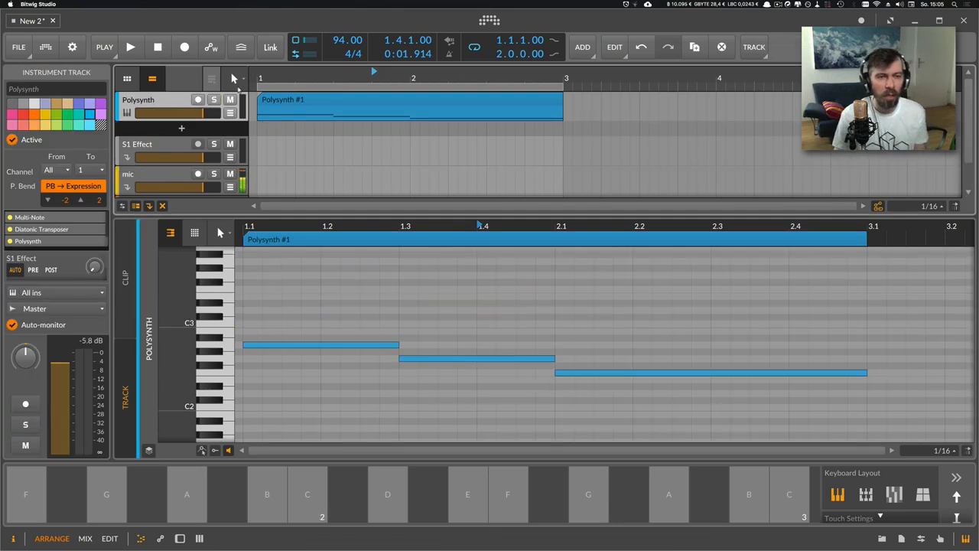
{"action": "left_click", "coordinate": [261, 78]}
{"action": "left_click_drag", "start_coordinate": [261, 77], "coordinate": [261, 93]}
Step: Show the remaining Polysynth track's device chain and examine Multi-Note, Diatonic Transposer and Polysynth
{"action": "double_click", "coordinate": [168, 105]}
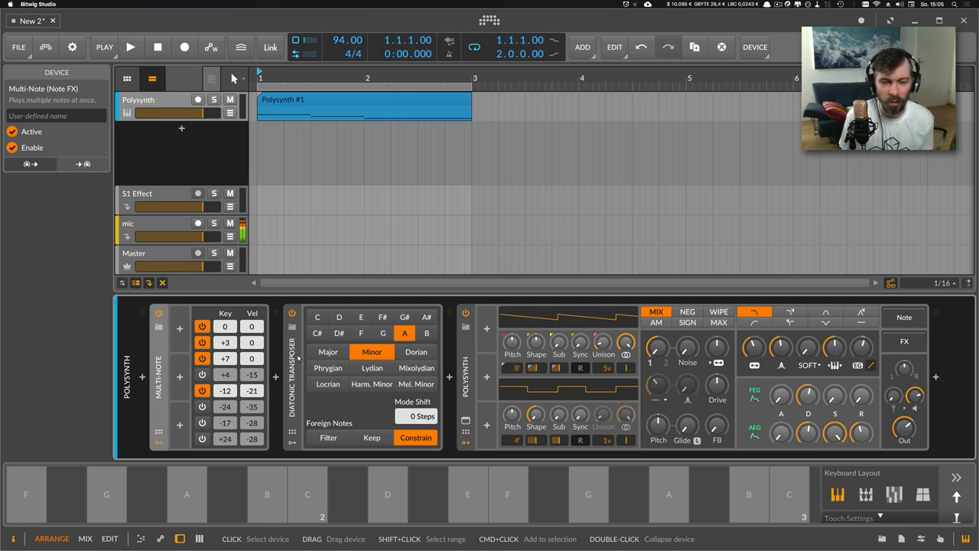
{"action": "left_click", "coordinate": [298, 357]}
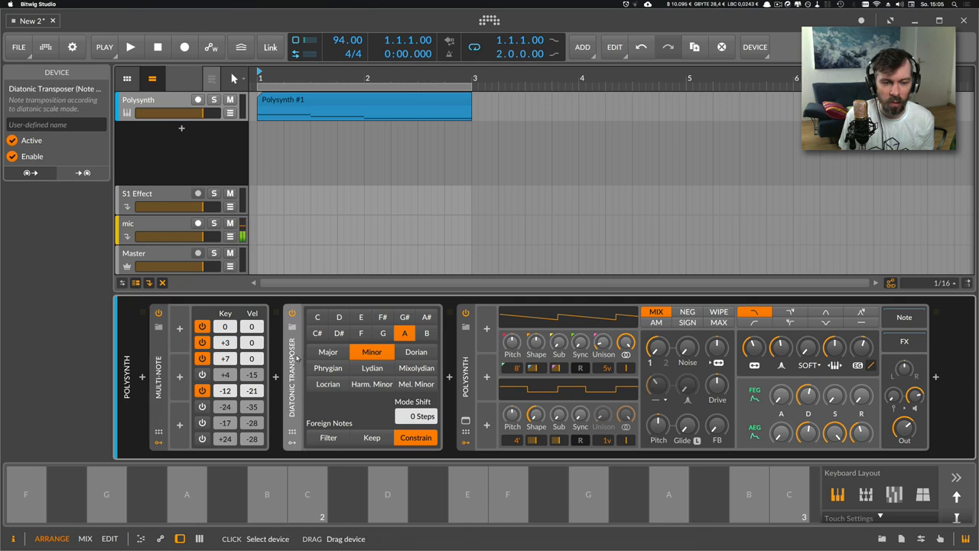
{"action": "left_click", "coordinate": [465, 373]}
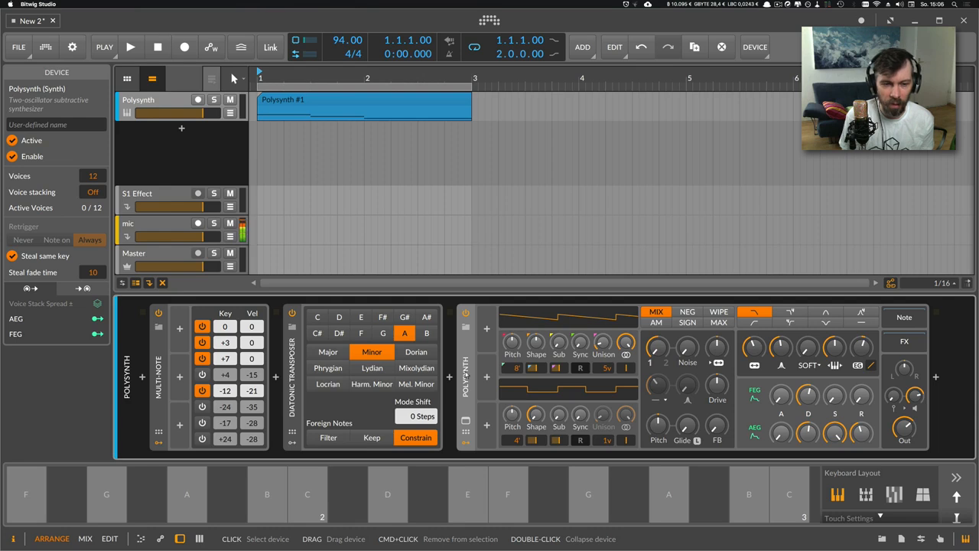
{"action": "left_click", "coordinate": [212, 141]}
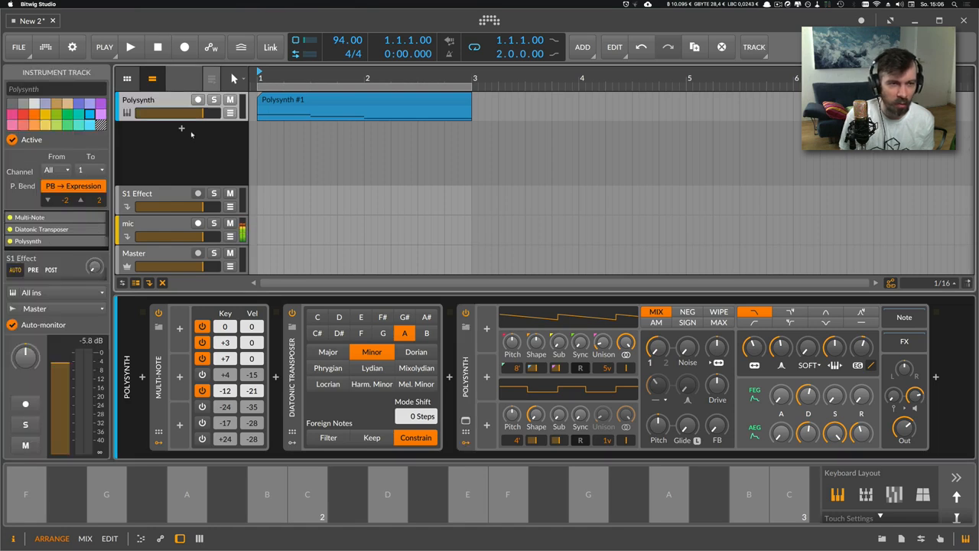
Step: Add an instrument track with a Note Receiver and set its source to the Polysynth track's Diatonic Transposer
{"action": "left_click", "coordinate": [182, 131]}
{"action": "type", "text": "note"}
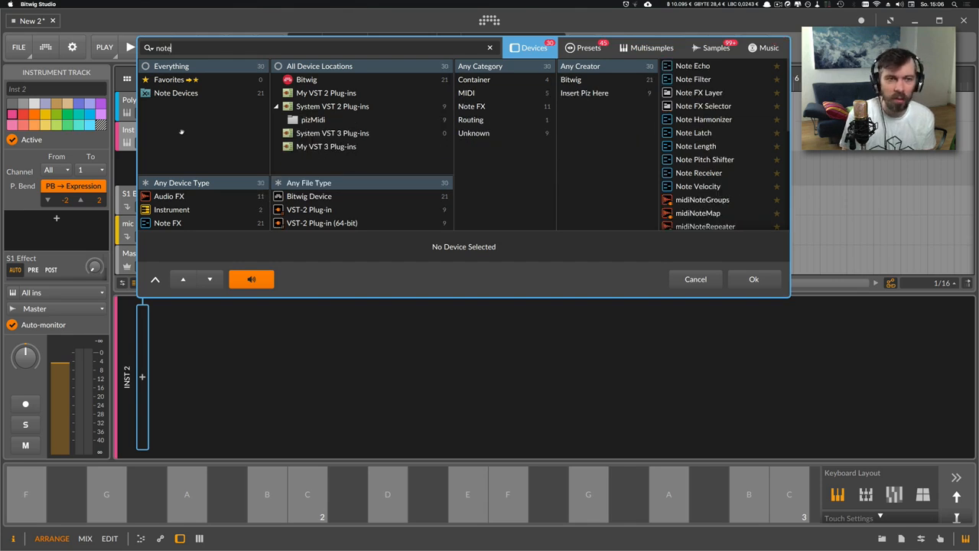
{"action": "type", "text": " rece"}
{"action": "key", "text": "Down"}
{"action": "key", "text": "Return"}
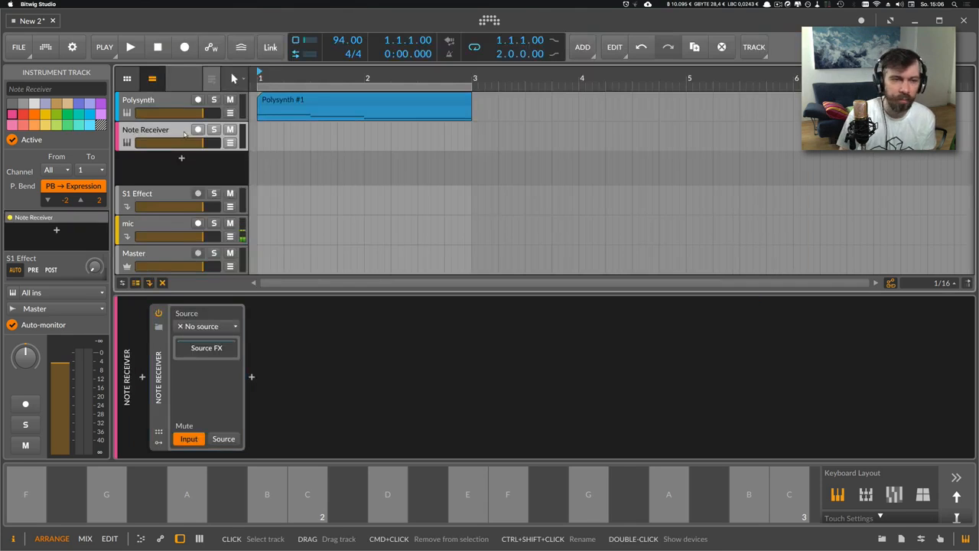
{"action": "left_click", "coordinate": [205, 326]}
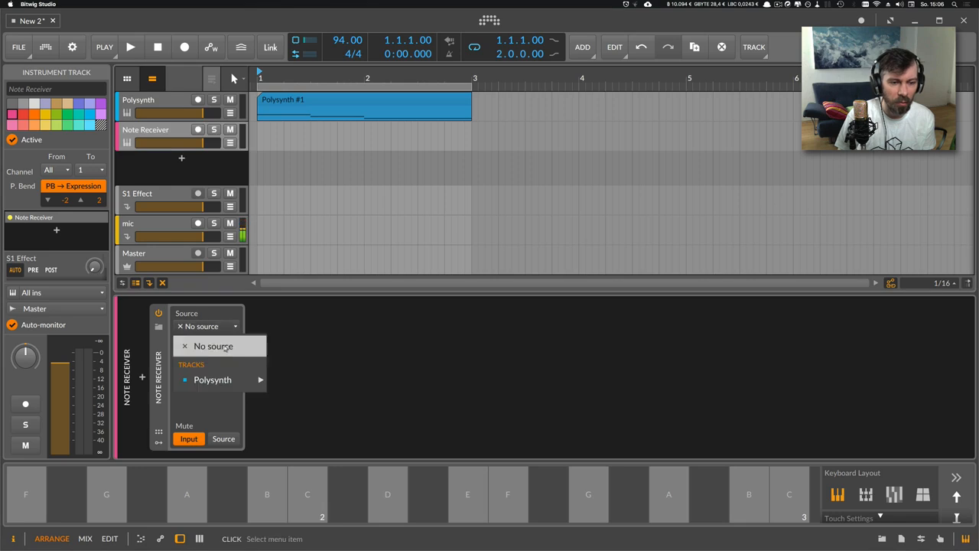
{"action": "mouse_move", "coordinate": [224, 380]}
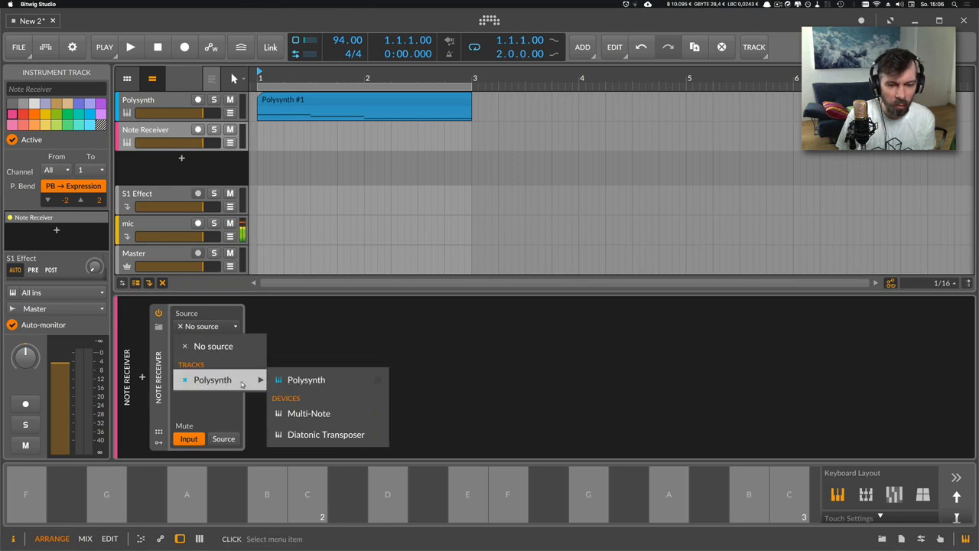
{"action": "left_click", "coordinate": [316, 435]}
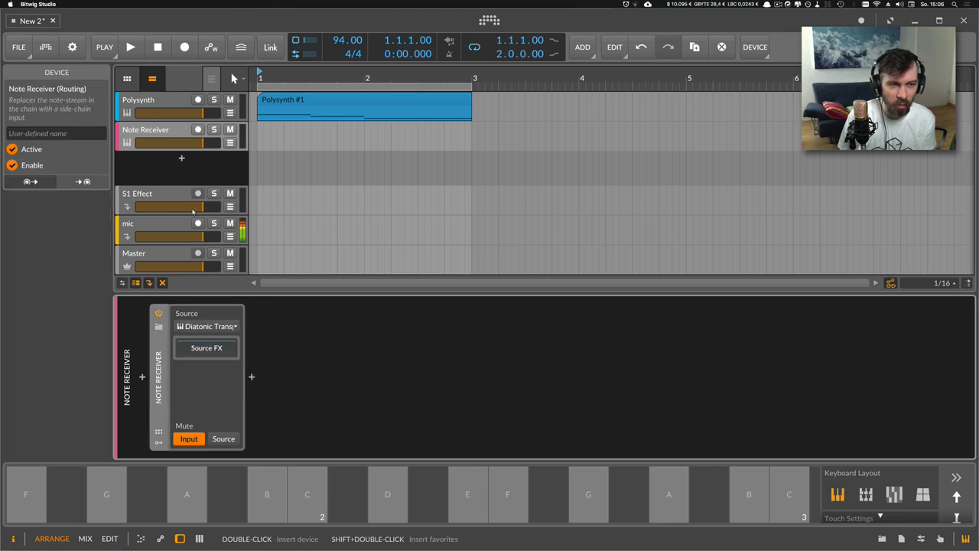
Step: Insert an Arpeggiator after the Note Receiver, followed by a Polysynth
{"action": "left_click", "coordinate": [252, 378]}
{"action": "type", "text": "arp"}
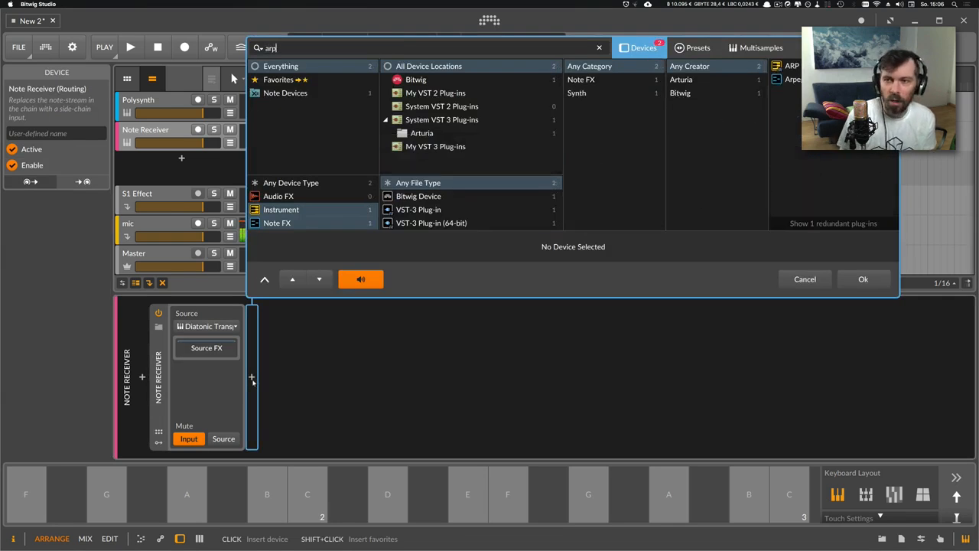
{"action": "key", "text": "Return"}
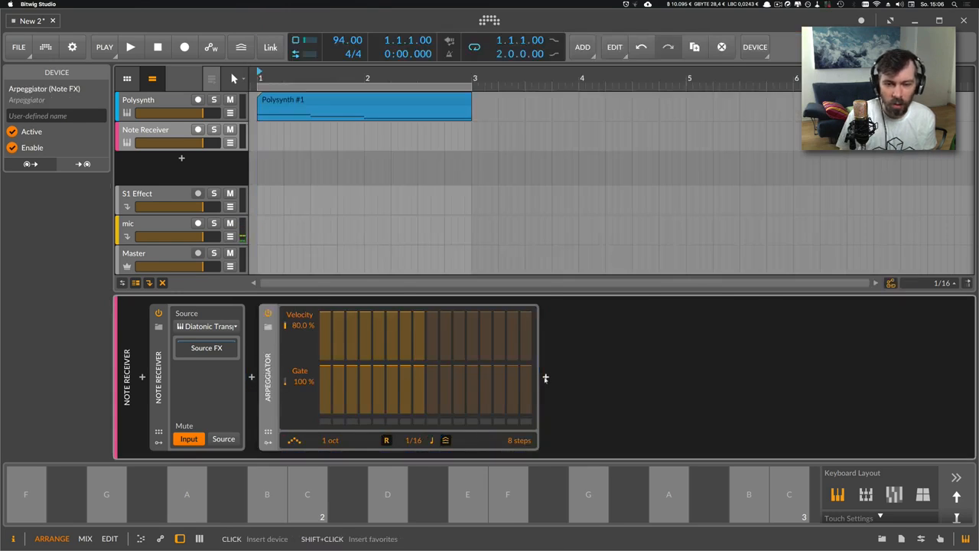
{"action": "left_click", "coordinate": [546, 378]}
{"action": "type", "text": "poly"}
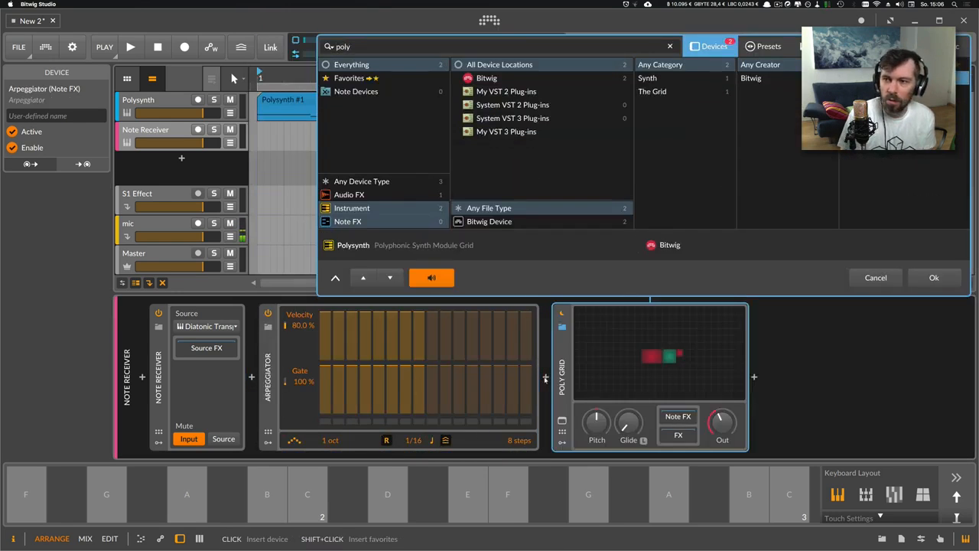
{"action": "key", "text": "Return"}
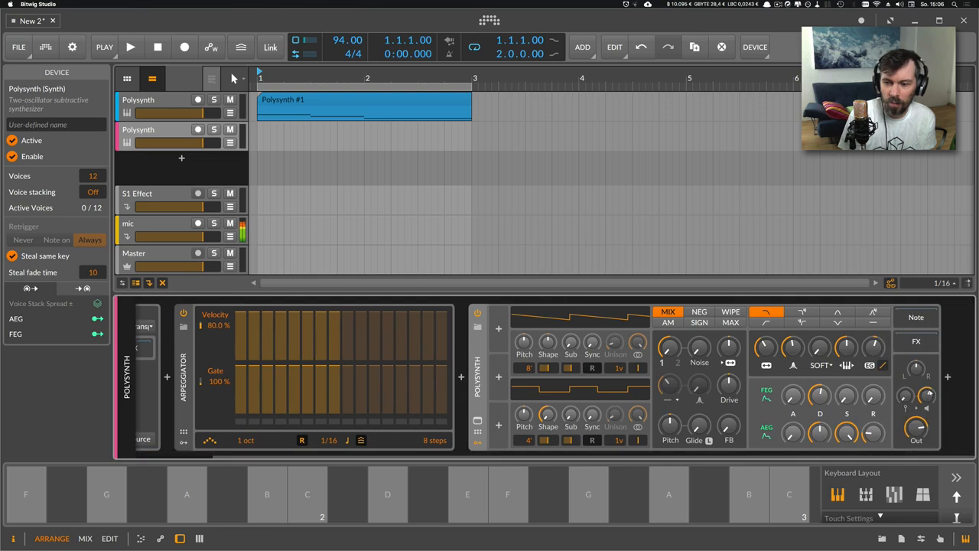
Step: Add a Delay-2 effect after the new track's Polysynth
{"action": "left_click", "coordinate": [947, 379]}
{"action": "type", "text": "delay"}
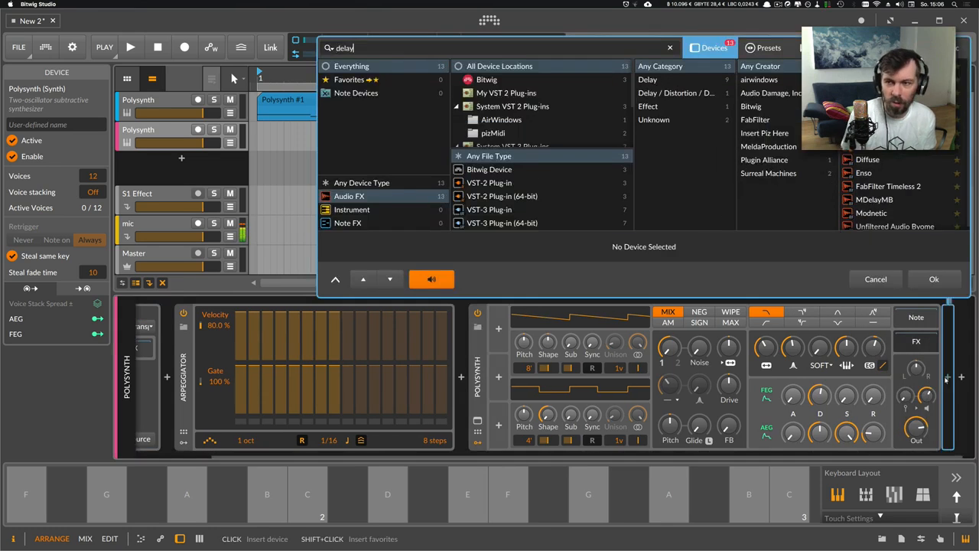
{"action": "key", "text": "Return"}
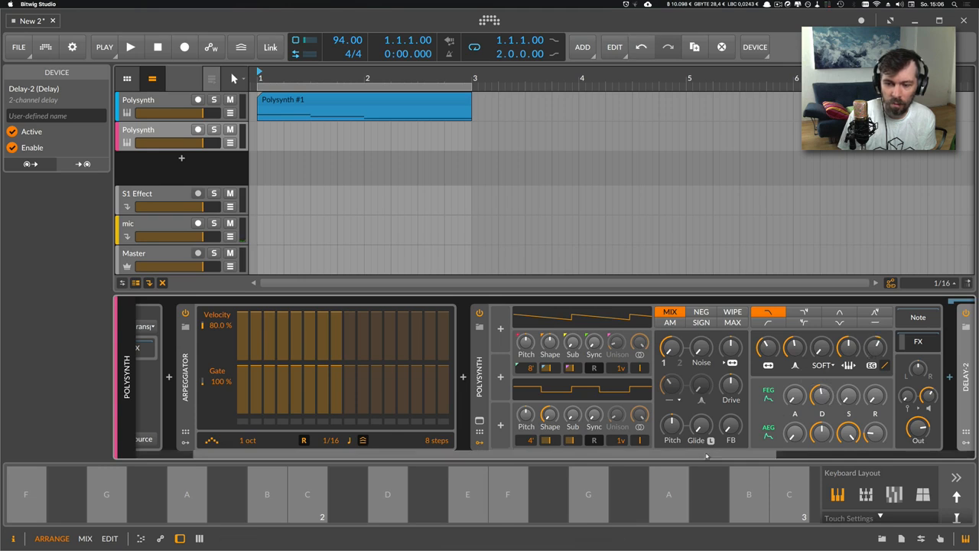
Step: Play the arrangement and raise the arpeggiated Polysynth's gain, filter envelope decay and filter envelope depth
{"action": "key", "text": "space"}
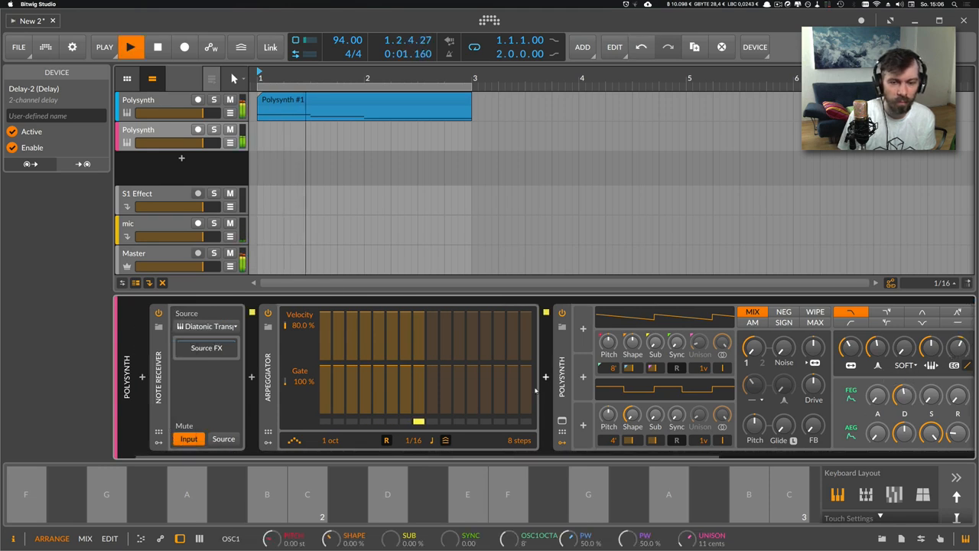
{"action": "left_click_drag", "start_coordinate": [511, 457], "coordinate": [772, 457]}
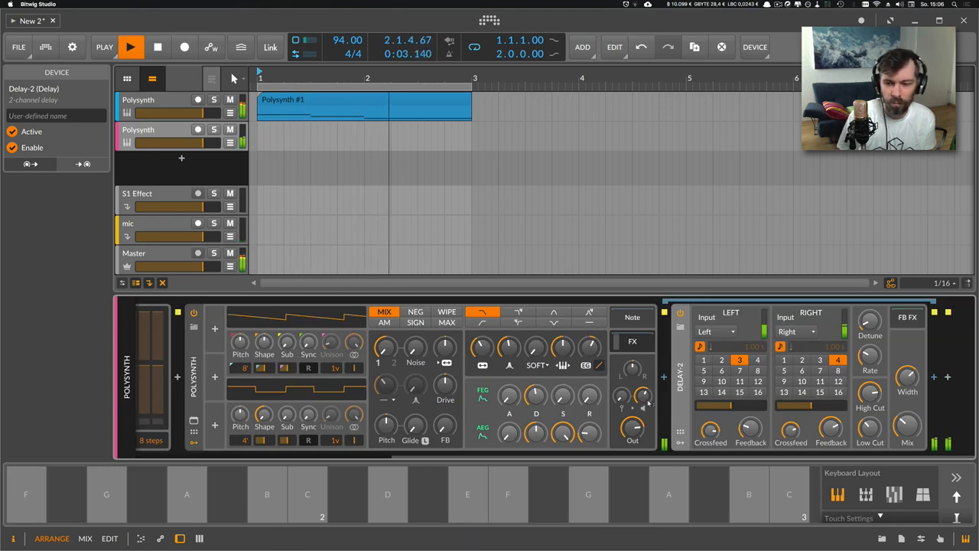
{"action": "left_click_drag", "start_coordinate": [647, 399], "coordinate": [647, 383]}
{"action": "left_click_drag", "start_coordinate": [536, 397], "coordinate": [537, 393]}
{"action": "left_click_drag", "start_coordinate": [594, 350], "coordinate": [594, 343]}
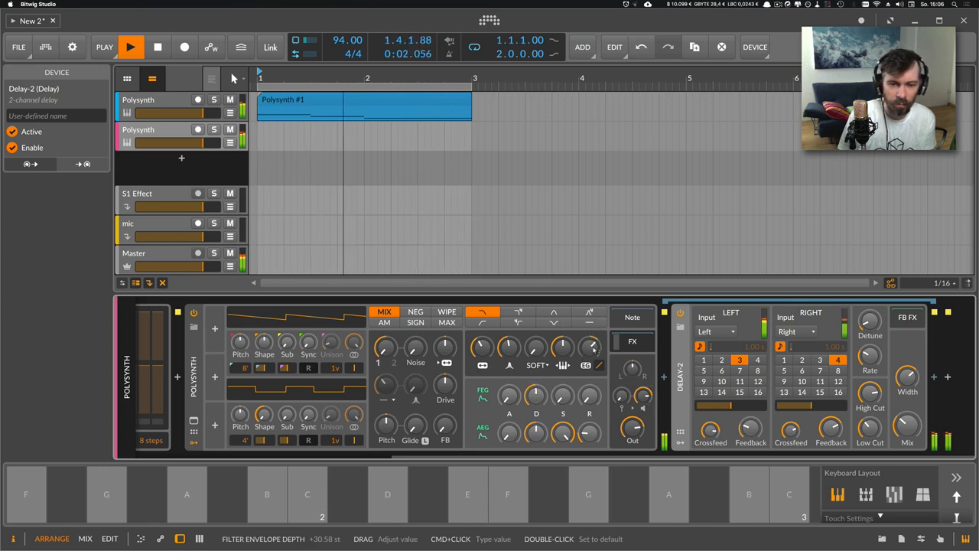
Step: Stop playback, duplicate the Polysynth #1 clip to bar 3 and extend the arranger loop to four bars
{"action": "left_click_drag", "start_coordinate": [384, 76], "coordinate": [385, 107]}
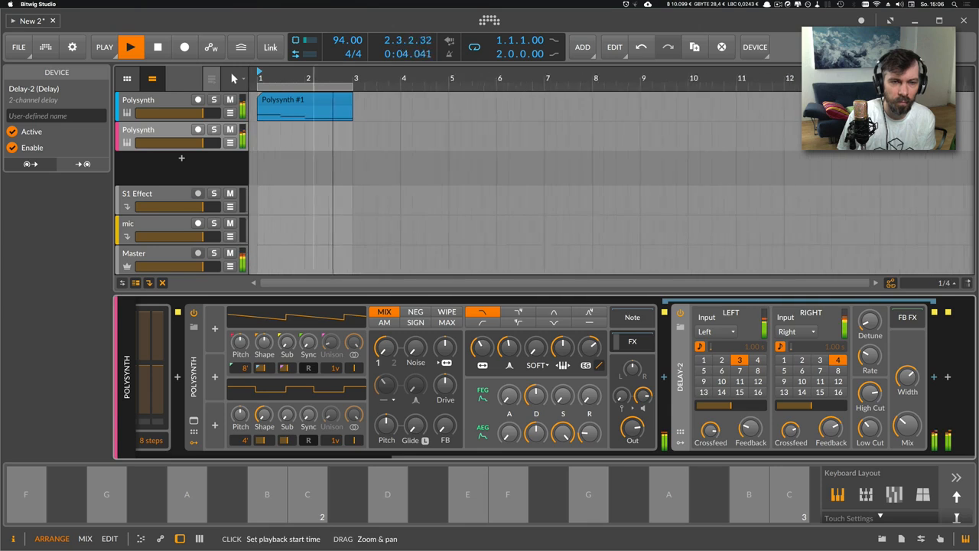
{"action": "left_click_drag", "start_coordinate": [314, 78], "coordinate": [314, 81]}
{"action": "key", "text": "space"}
{"action": "left_click", "coordinate": [341, 101]}
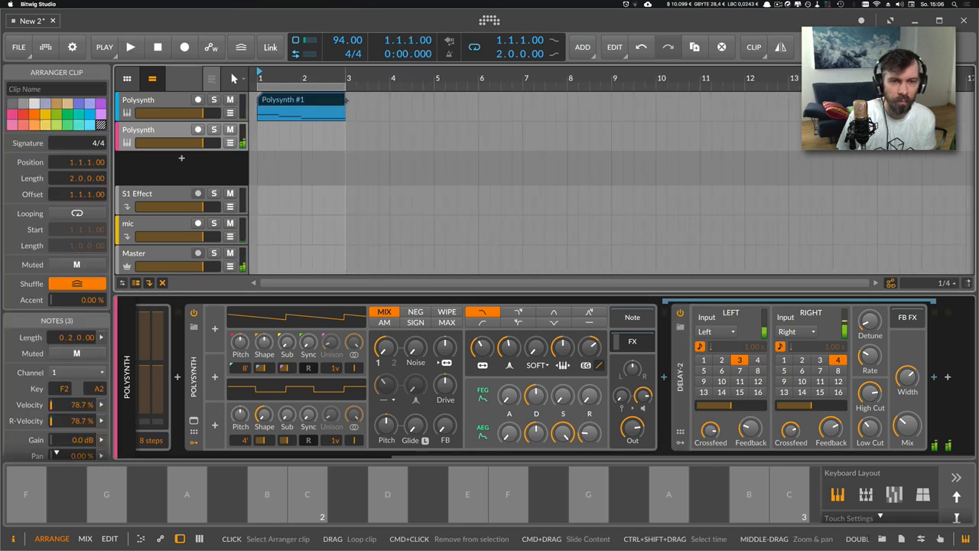
{"action": "key", "text": "super+d"}
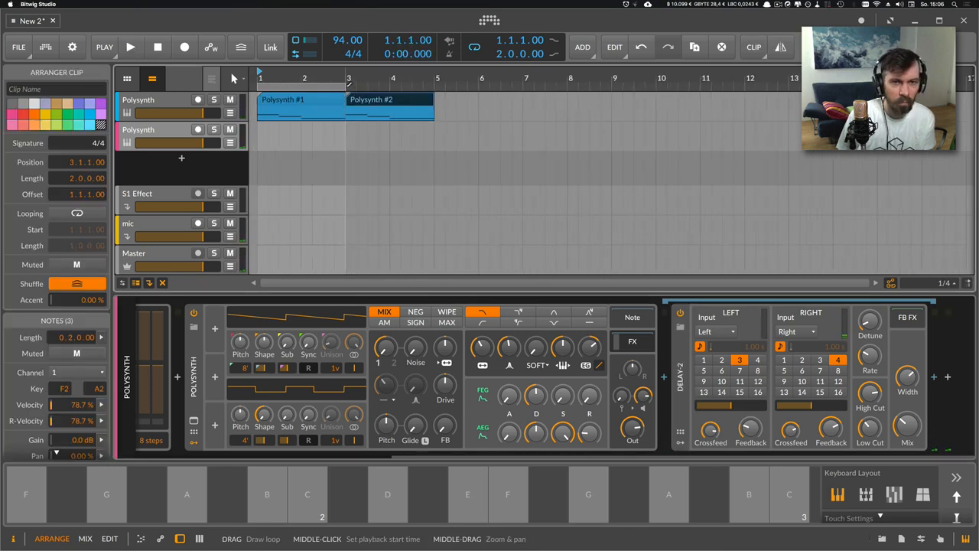
{"action": "left_click_drag", "start_coordinate": [348, 85], "coordinate": [434, 86]}
Step: Transpose the A2 note at bar 3 in the duplicated clip up one octave to A3 and play the result
{"action": "double_click", "coordinate": [385, 100]}
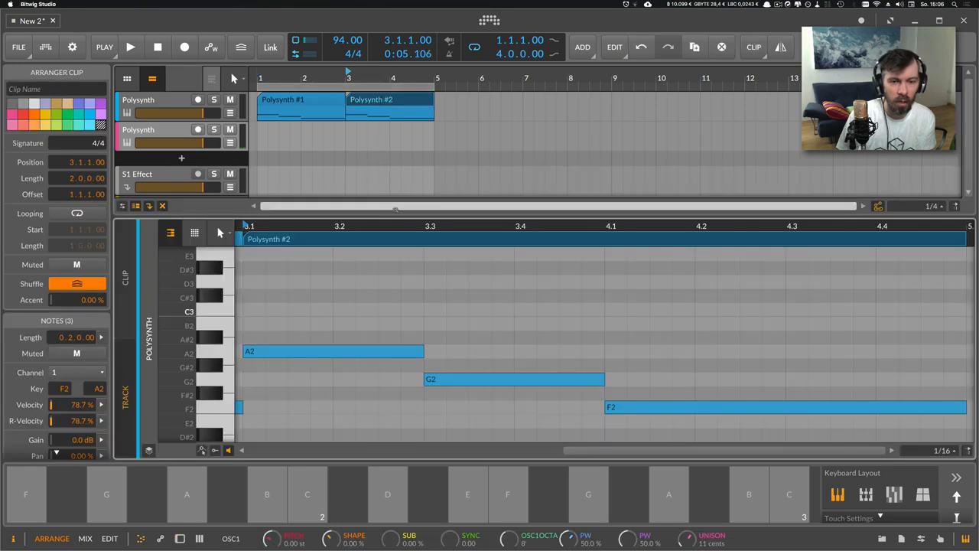
{"action": "left_click_drag", "start_coordinate": [401, 227], "coordinate": [416, 256]}
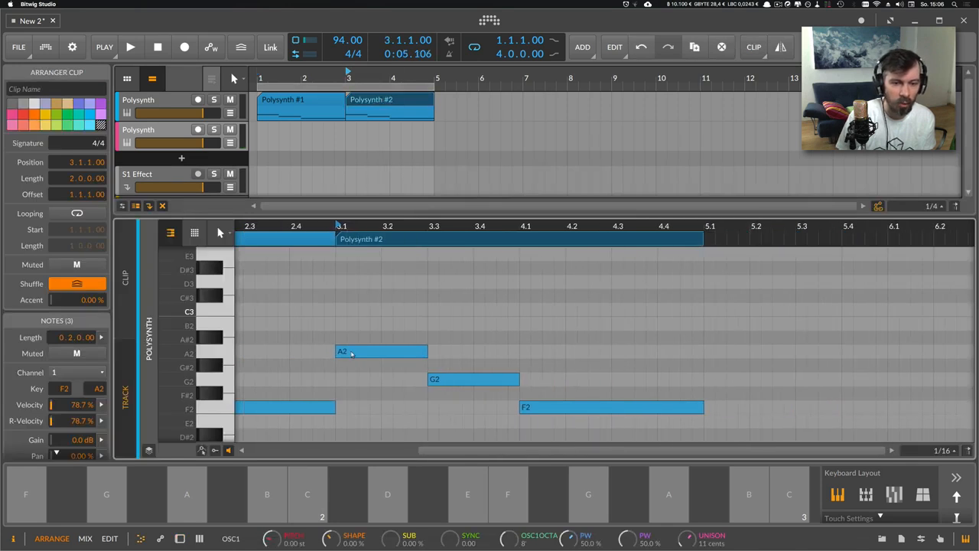
{"action": "mouse_move", "coordinate": [352, 353]}
{"action": "left_mouse_down"}
{"action": "mouse_move", "coordinate": [351, 316]}
{"action": "mouse_move", "coordinate": [345, 351]}
{"action": "left_mouse_up"}
{"action": "key", "text": "shift+Up"}
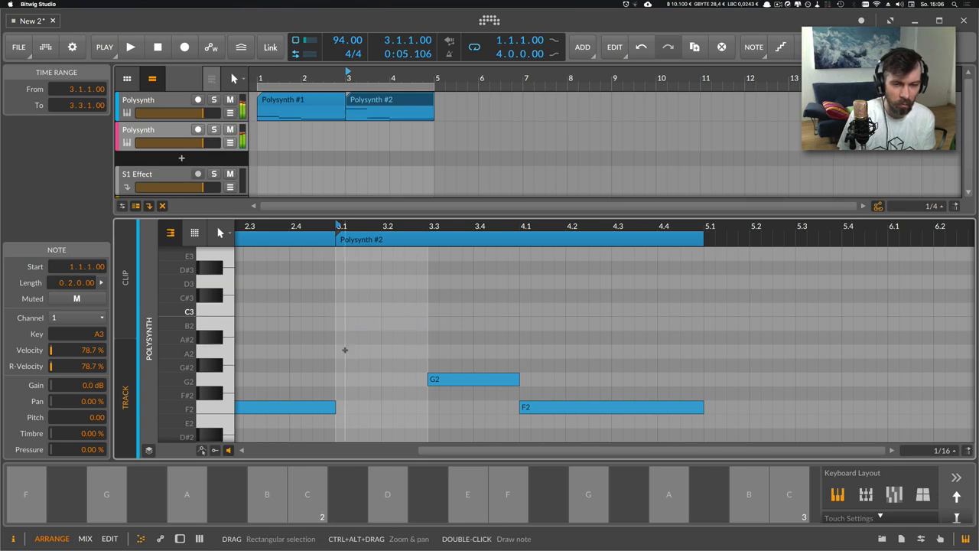
{"action": "key", "text": "space"}
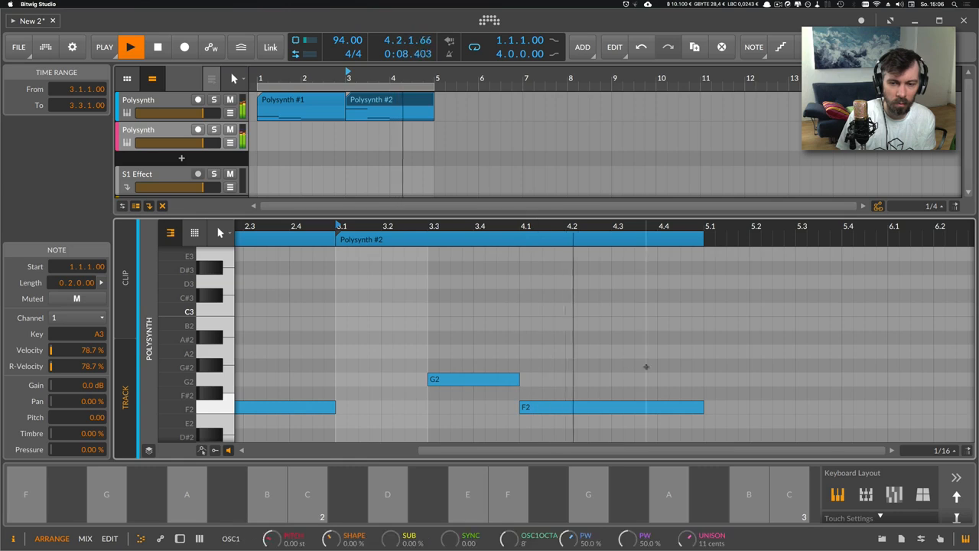
{"action": "key", "text": "space"}
Step: Shorten the duplicated clip's F2 note to two beats, add a two-beat C3 note at 4.3 and play the loop
{"action": "left_click_drag", "start_coordinate": [700, 407], "coordinate": [622, 407]}
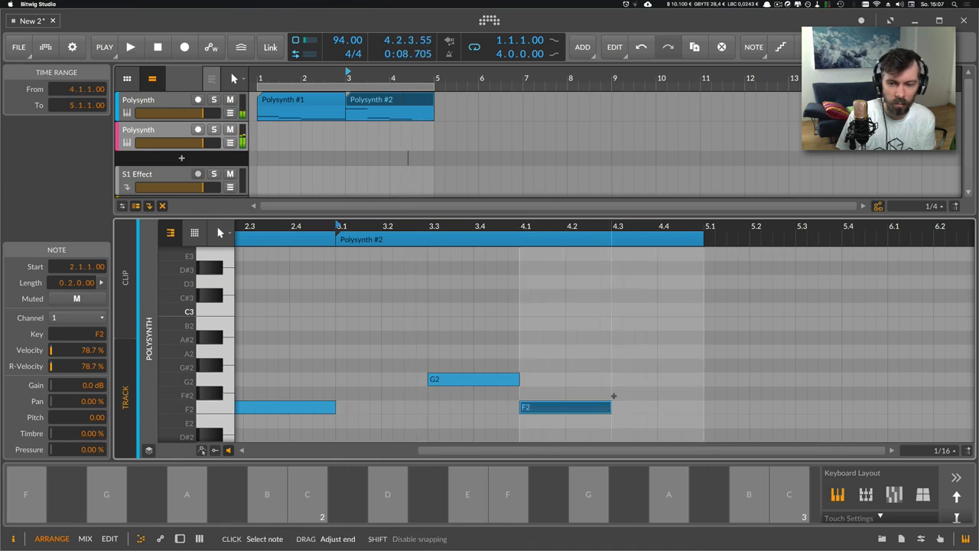
{"action": "double_click", "coordinate": [615, 353]}
{"action": "left_click_drag", "start_coordinate": [622, 353], "coordinate": [623, 310]}
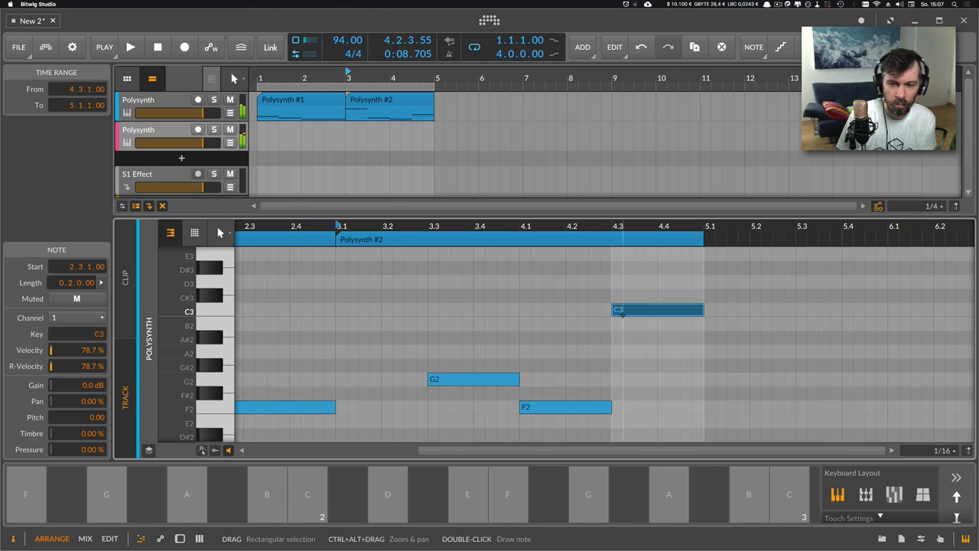
{"action": "key", "text": "space"}
{"action": "left_click_drag", "start_coordinate": [455, 227], "coordinate": [462, 211]}
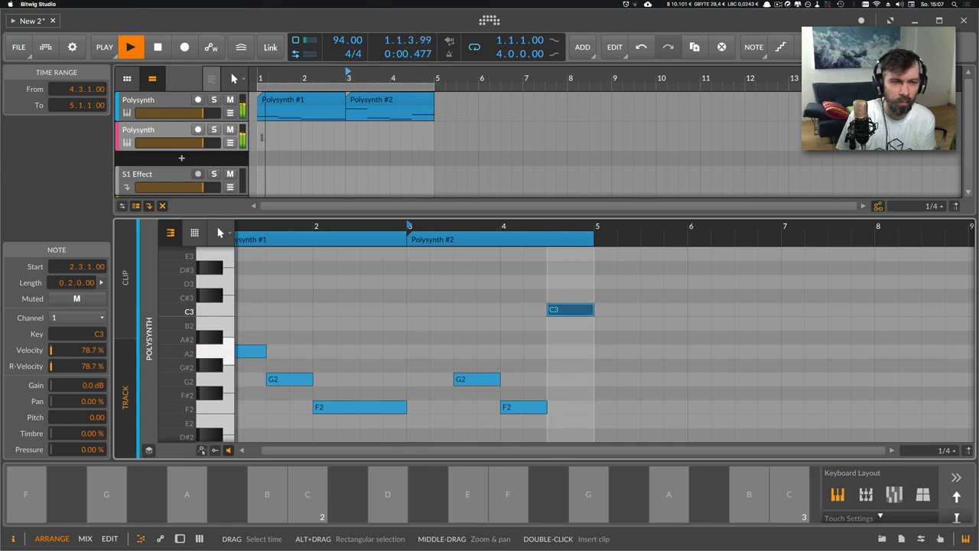
Step: Set the first track's second Multi-Note key offset to +1, enable the +4 note and play the loop
{"action": "double_click", "coordinate": [173, 101]}
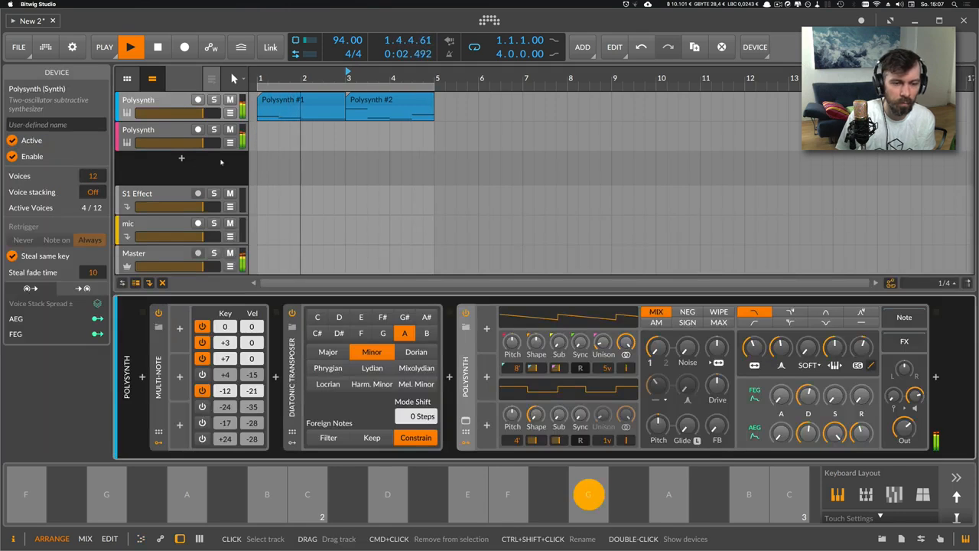
{"action": "key", "text": "space"}
{"action": "left_click_drag", "start_coordinate": [225, 347], "coordinate": [225, 358]}
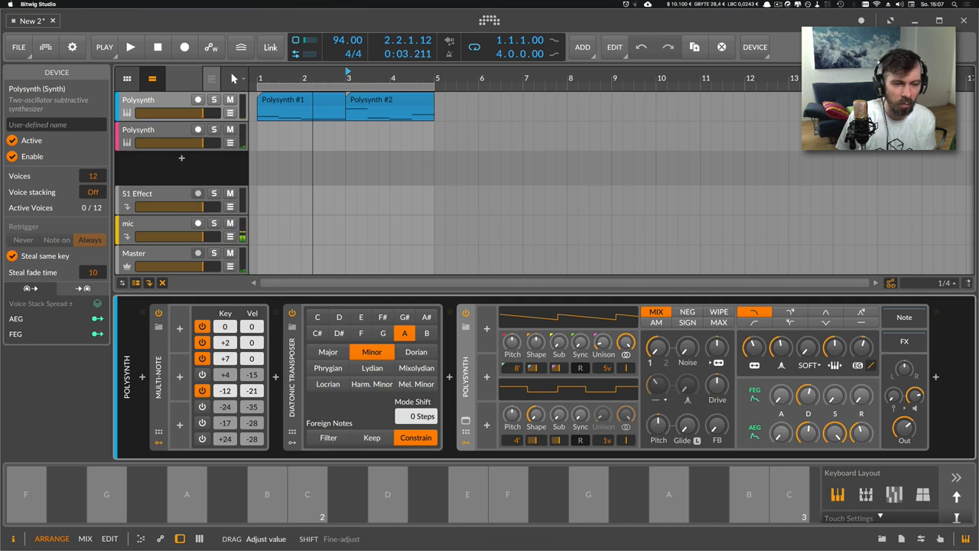
{"action": "left_click", "coordinate": [202, 374]}
{"action": "key", "text": "space"}
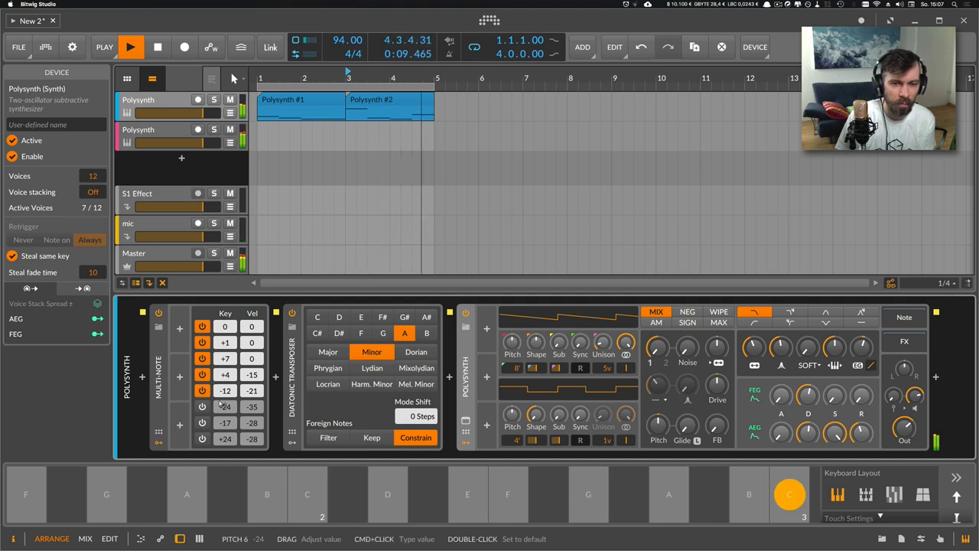
Step: Set the second Polysynth track's Arpeggiator to 2 octaves with a different pattern, then stop playback
{"action": "left_click", "coordinate": [172, 130]}
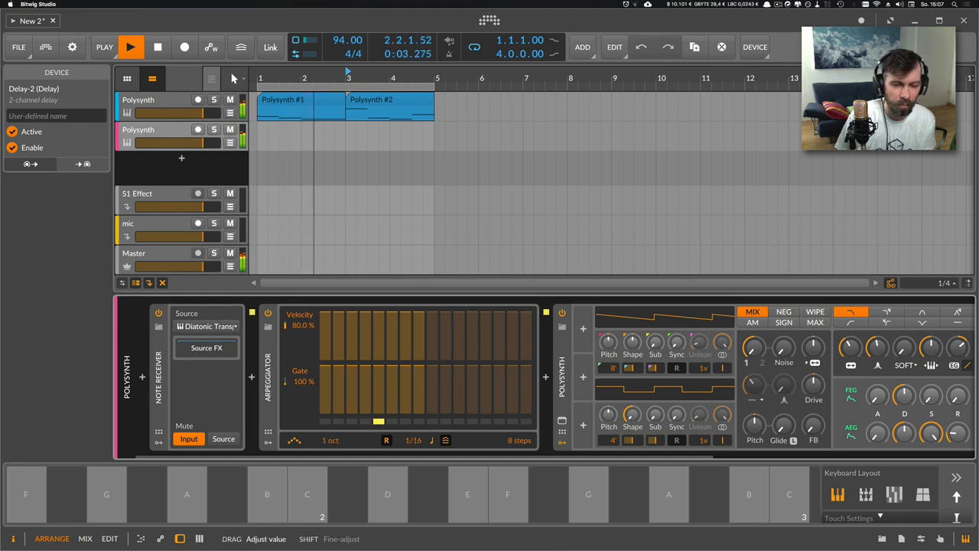
{"action": "left_click_drag", "start_coordinate": [324, 443], "coordinate": [324, 432]}
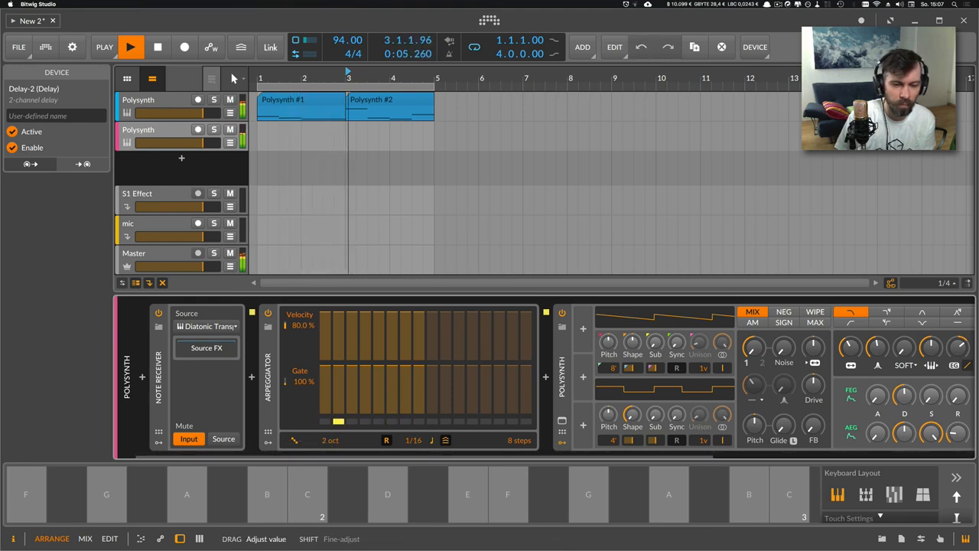
{"action": "left_click_drag", "start_coordinate": [307, 454], "coordinate": [549, 451]}
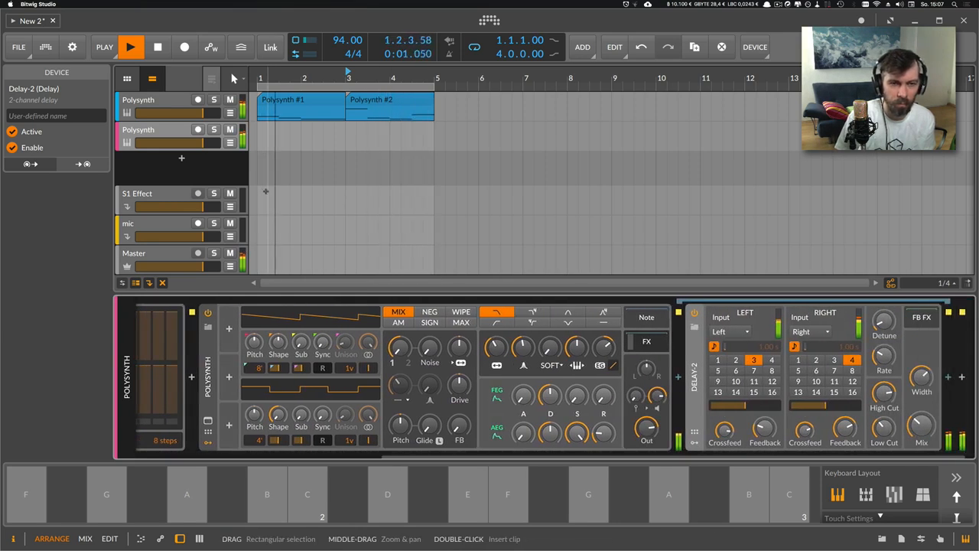
{"action": "key", "text": "space"}
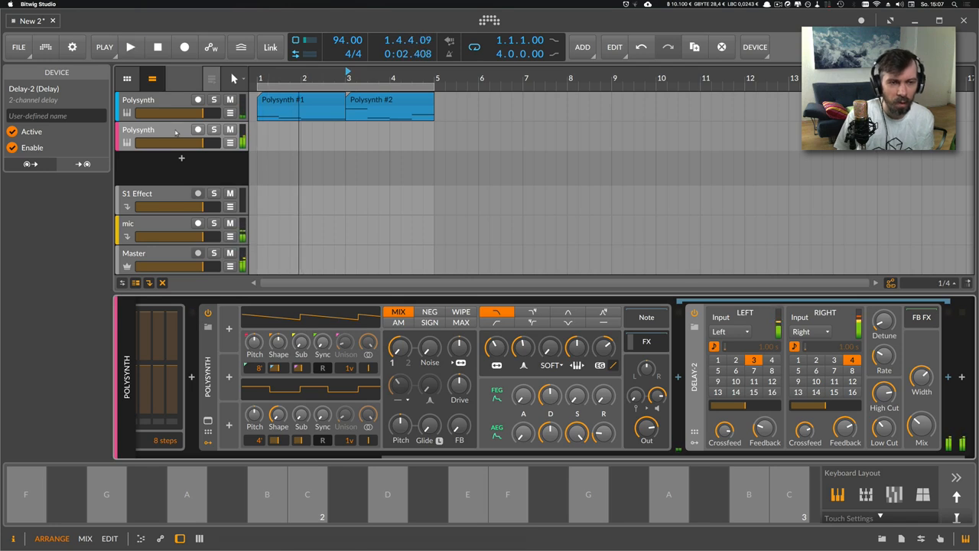
Step: Copy the second track's Note Receiver to a new instrument track below it
{"action": "left_click", "coordinate": [176, 130]}
{"action": "left_click", "coordinate": [242, 458]}
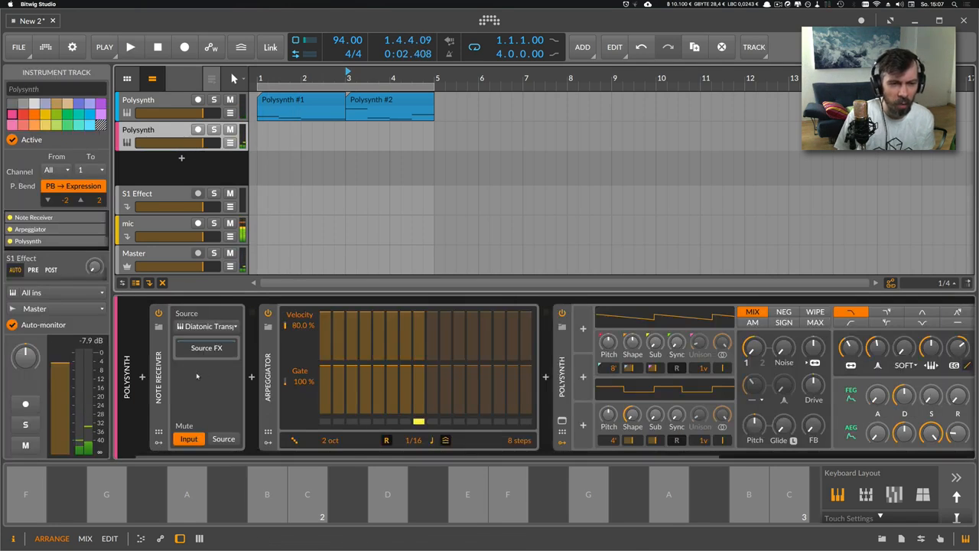
{"action": "left_click", "coordinate": [160, 376]}
{"action": "left_click", "coordinate": [265, 382]}
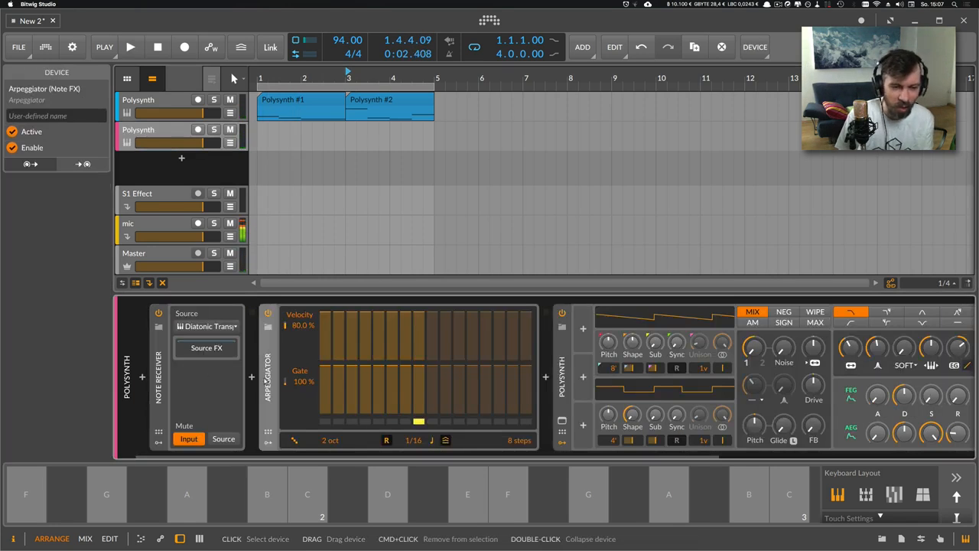
{"action": "left_click", "coordinate": [161, 385]}
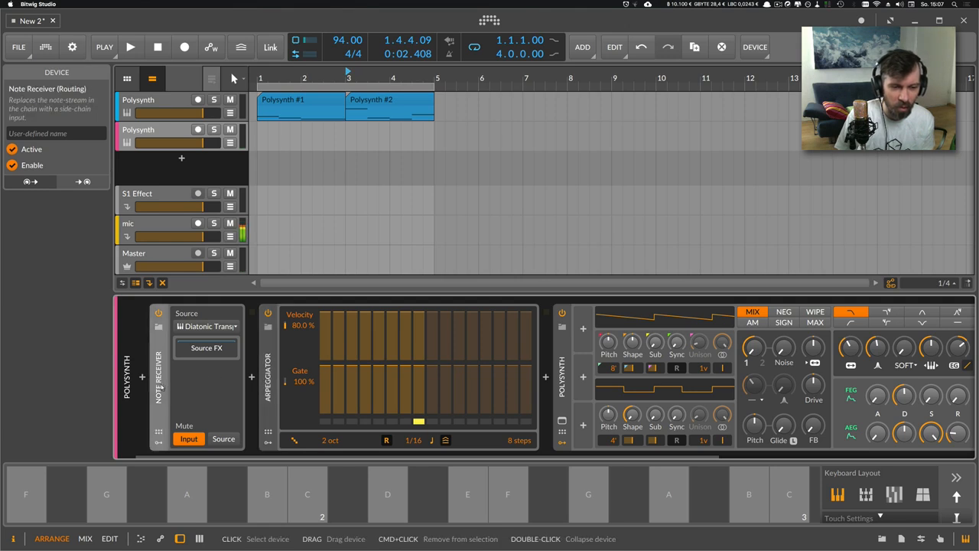
{"action": "left_click_drag", "start_coordinate": [160, 390], "coordinate": [173, 162]}
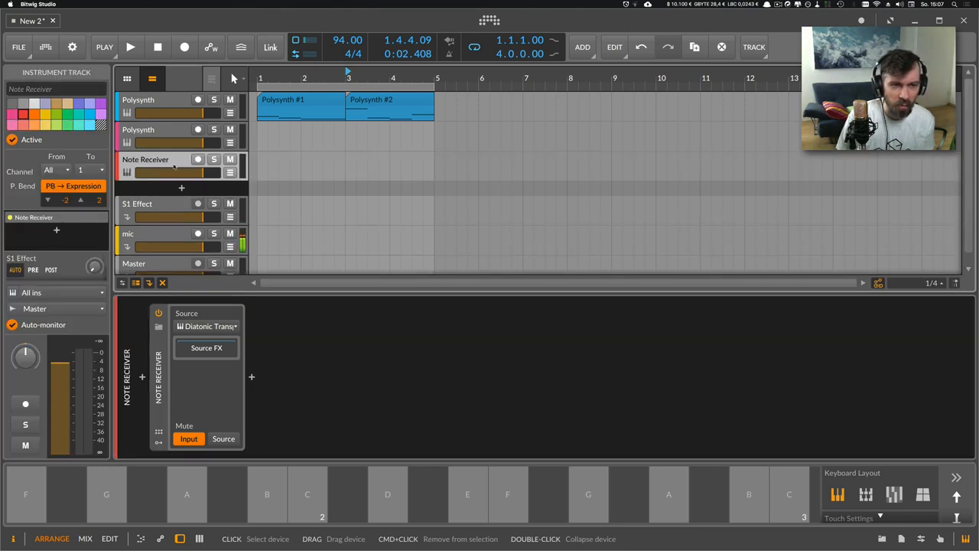
Step: Insert an Arpeggiator after the copied Note Receiver and switch it to the pattern that plays all notes at once
{"action": "left_click", "coordinate": [252, 378]}
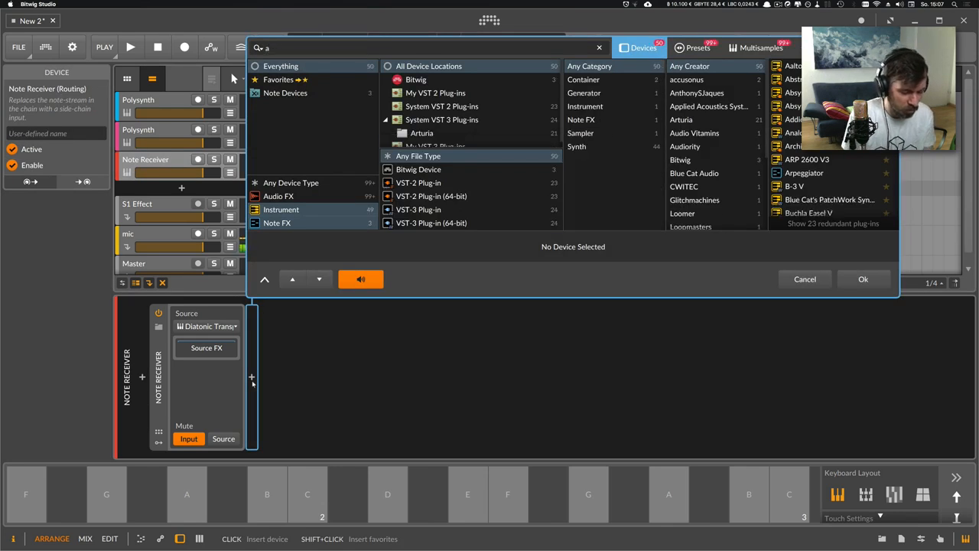
{"action": "type", "text": "arp"}
{"action": "key", "text": "Return"}
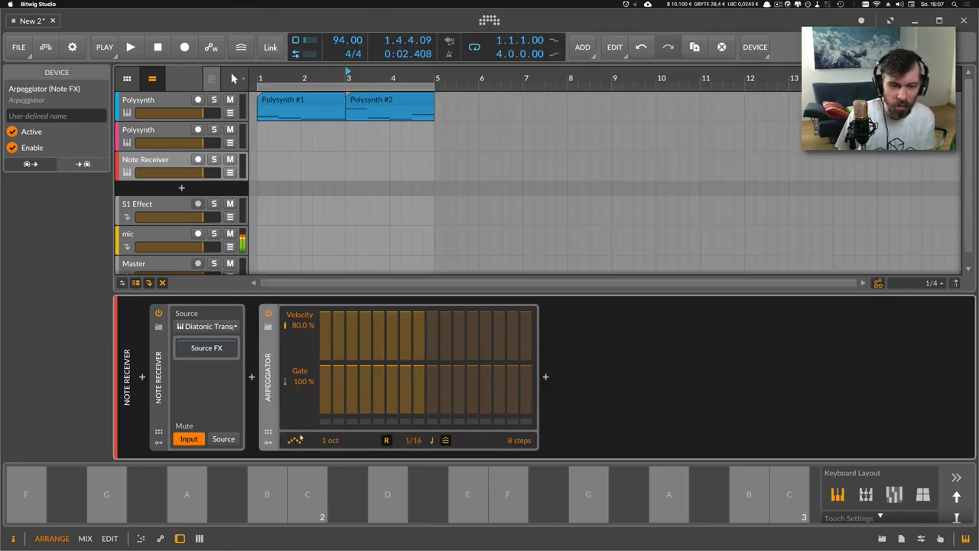
{"action": "mouse_move", "coordinate": [298, 440]}
{"action": "left_mouse_down"}
{"action": "mouse_move", "coordinate": [298, 462]}
{"action": "mouse_move", "coordinate": [296, 447]}
{"action": "left_mouse_up"}
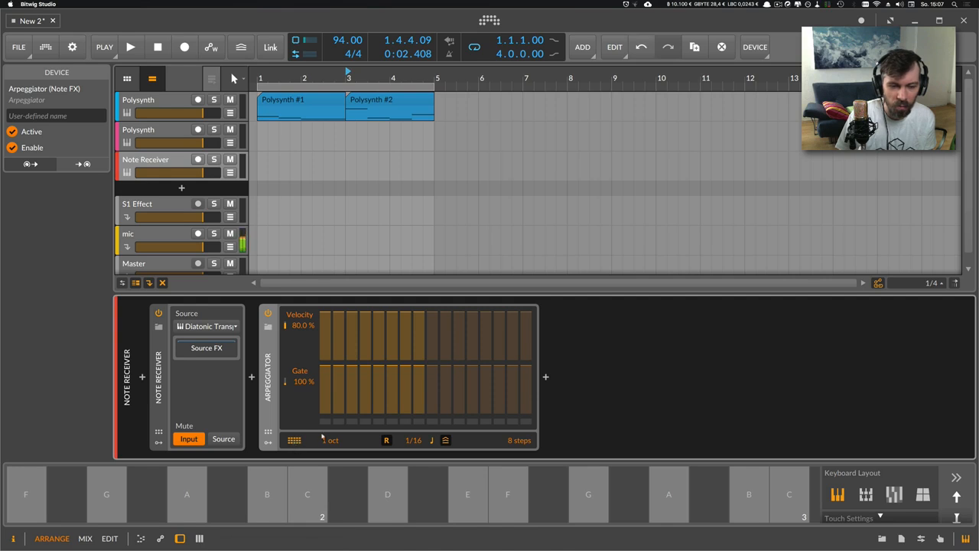
Step: Insert a Polysynth after the new track's Arpeggiator
{"action": "left_click", "coordinate": [546, 376]}
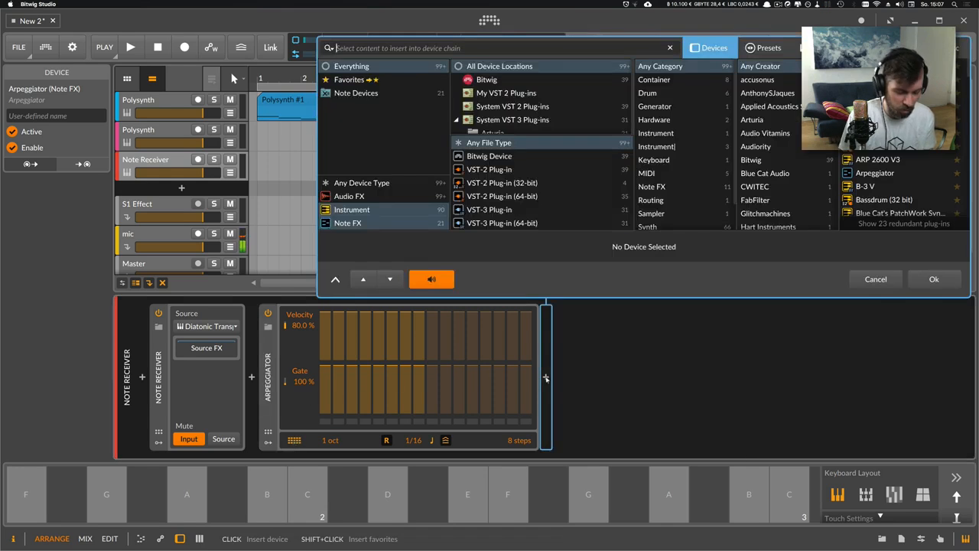
{"action": "type", "text": "poly"}
{"action": "key", "text": "Return"}
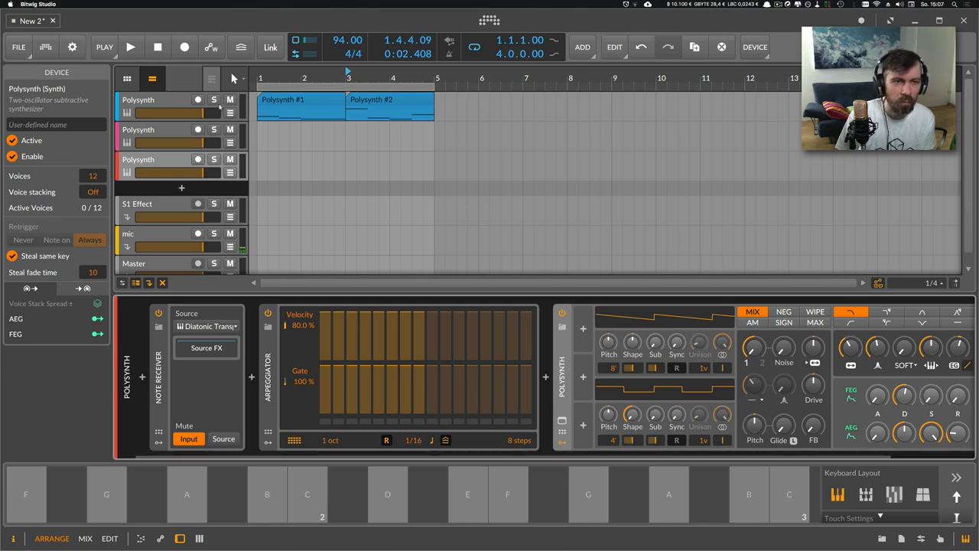
Step: Mute the first two Polysynth tracks and play the loop to hear the third one alone
{"action": "left_click", "coordinate": [229, 100]}
{"action": "left_click", "coordinate": [230, 129]}
{"action": "key", "text": "space"}
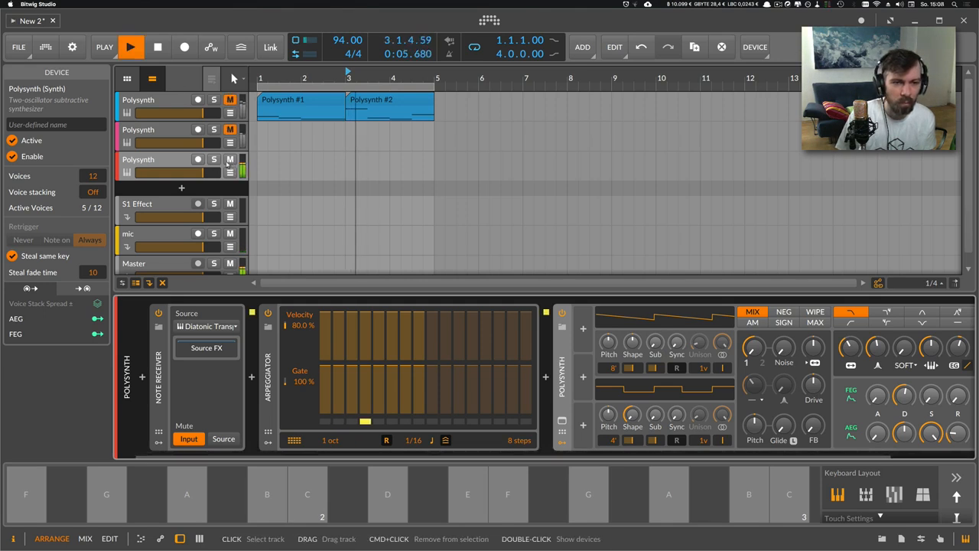
{"action": "left_click", "coordinate": [183, 160]}
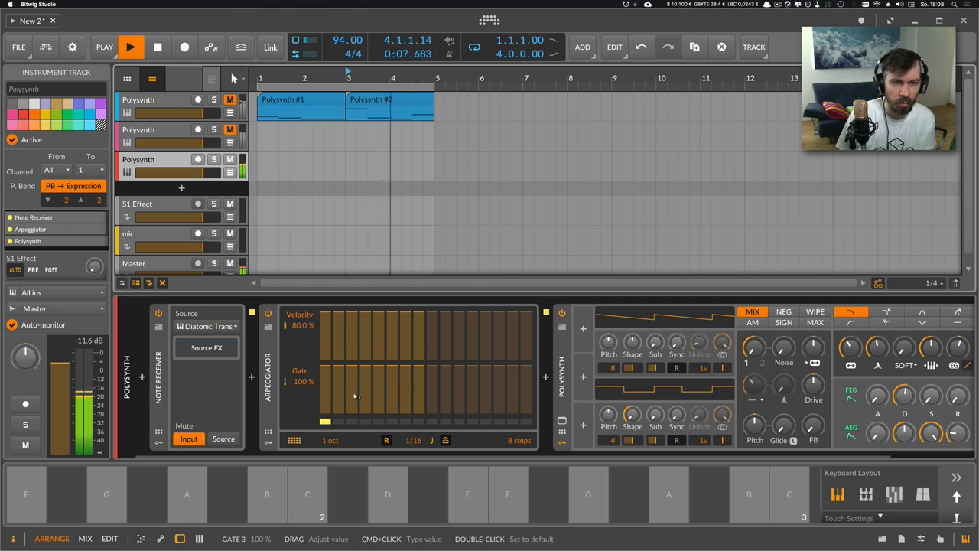
{"action": "scroll", "coordinate": [406, 442], "scroll_direction": "right", "scroll_amount": 2}
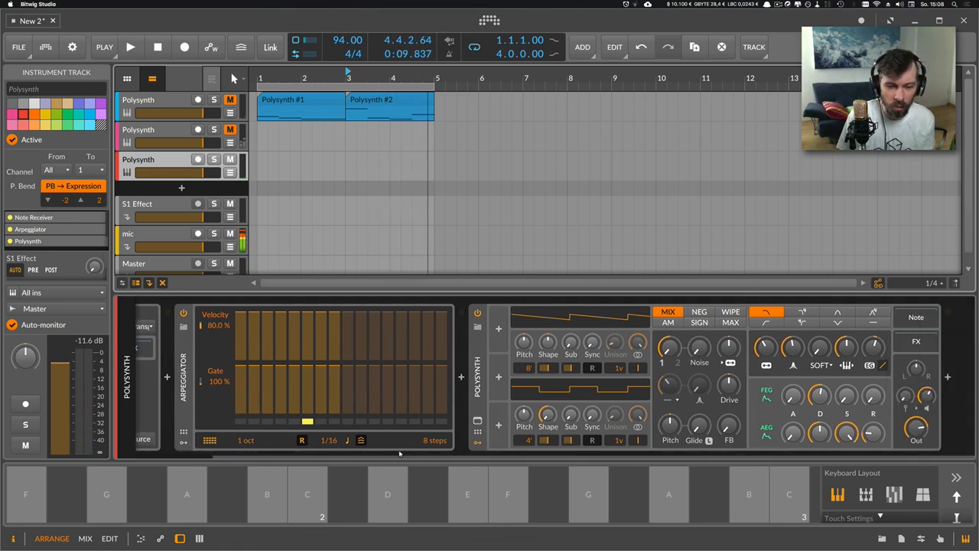
Step: Switch the third track's Polysynth to Mono voice mode and play the loop
{"action": "left_click_drag", "start_coordinate": [399, 457], "coordinate": [423, 451]}
{"action": "left_click", "coordinate": [477, 392]}
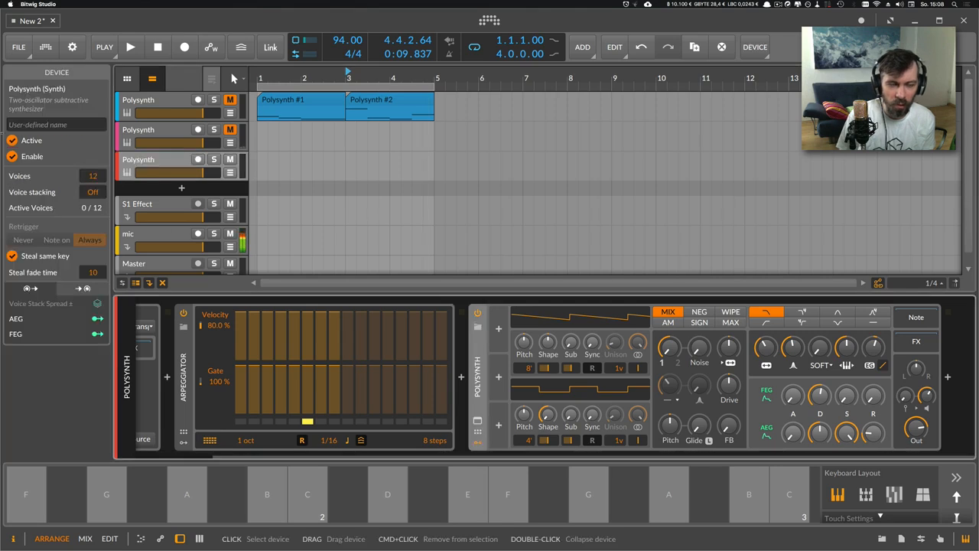
{"action": "left_click", "coordinate": [101, 178]}
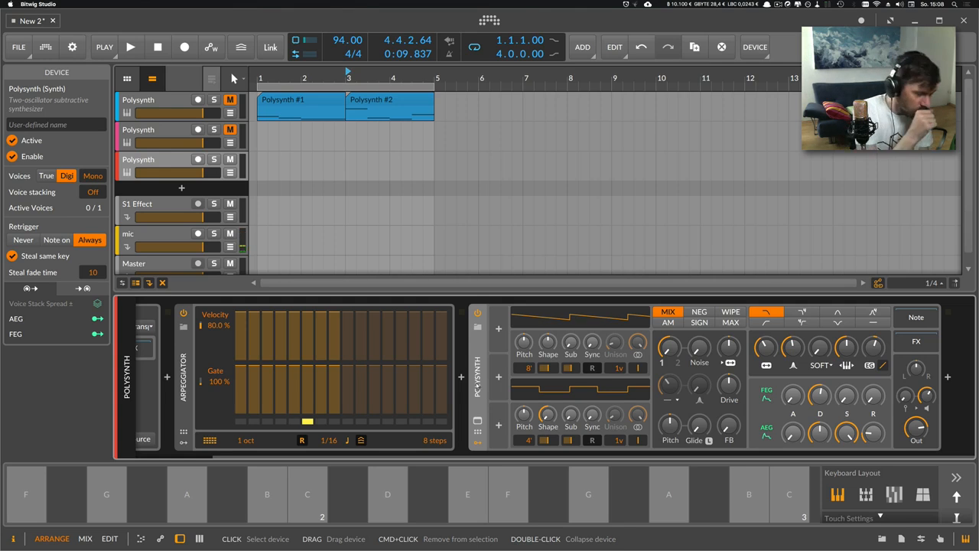
{"action": "key", "text": "space"}
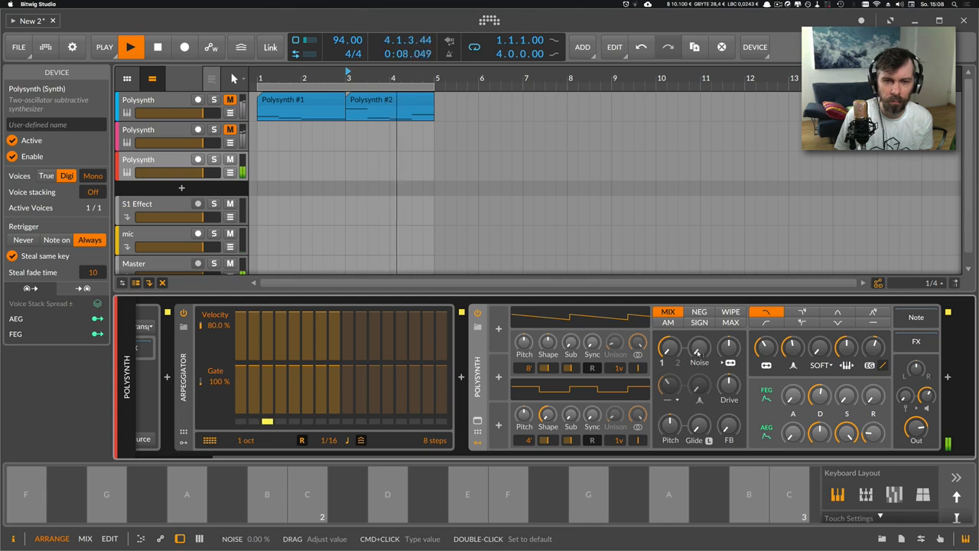
Step: Set the third Polysynth's first oscillator to the 32' octave and its sub level to 100%
{"action": "left_click_drag", "start_coordinate": [528, 368], "coordinate": [570, 275]}
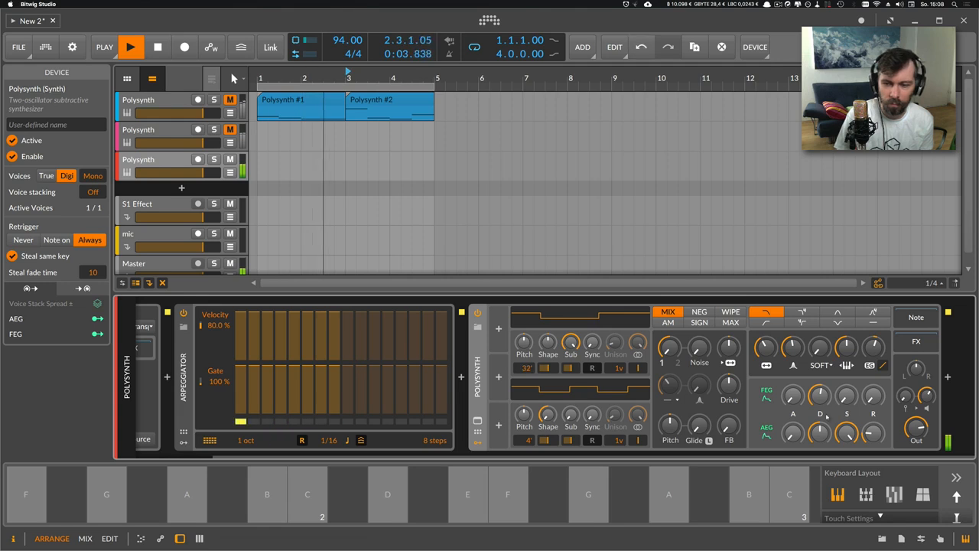
{"action": "left_click_drag", "start_coordinate": [528, 368], "coordinate": [528, 377]}
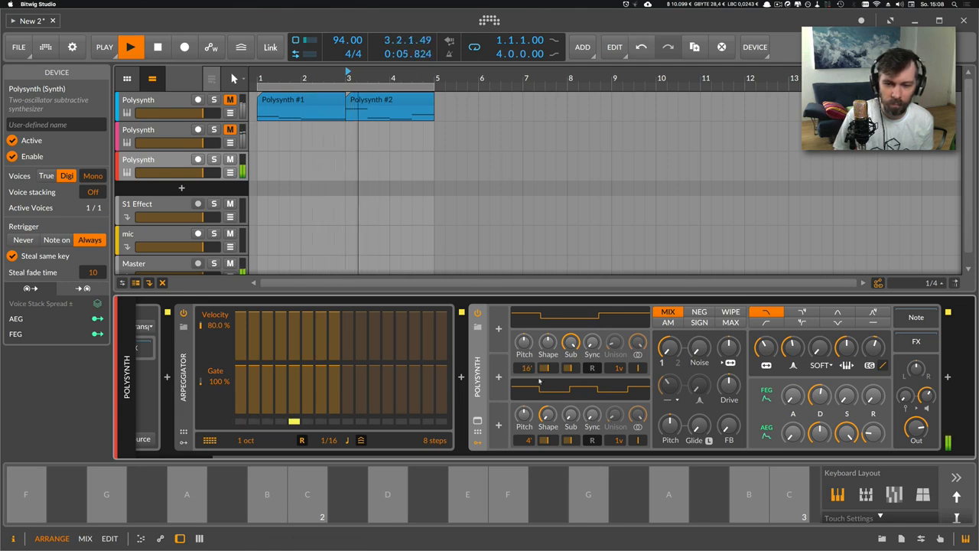
{"action": "left_click_drag", "start_coordinate": [526, 368], "coordinate": [527, 379]}
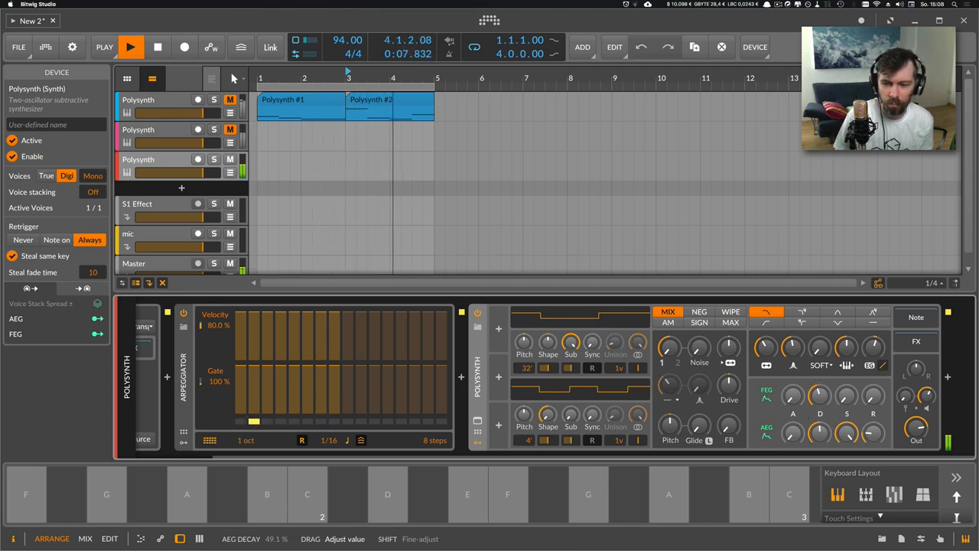
Step: Lower the third Polysynth's filter cutoff and raise its filter envelope depth and drive, with the second track unmuted
{"action": "left_click_drag", "start_coordinate": [766, 347], "coordinate": [766, 357]}
{"action": "left_click_drag", "start_coordinate": [873, 348], "coordinate": [873, 344]}
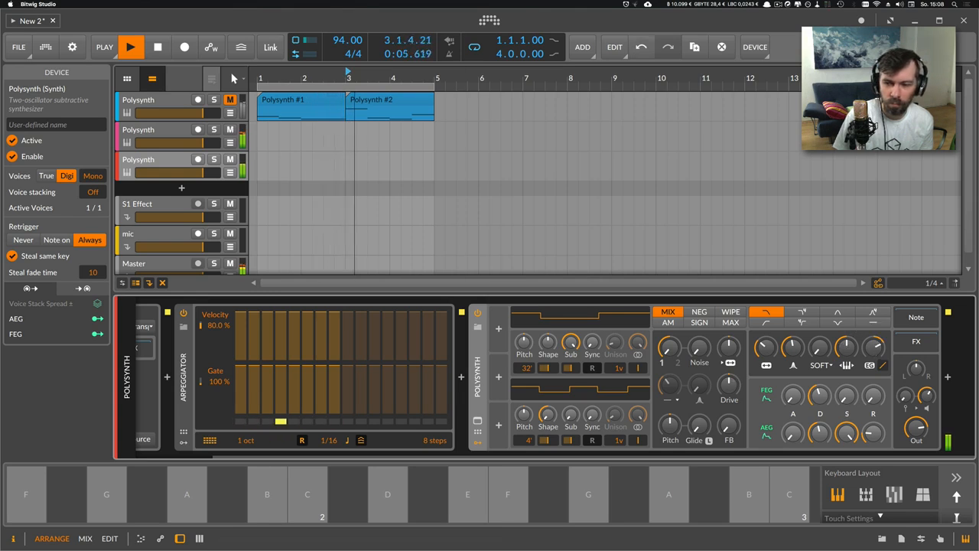
{"action": "left_click_drag", "start_coordinate": [729, 384], "coordinate": [729, 372]}
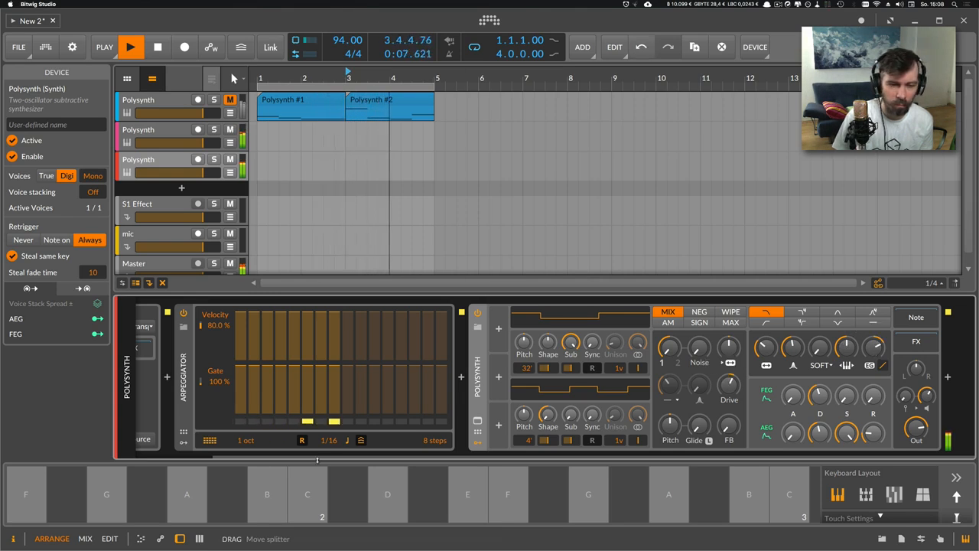
{"action": "left_click_drag", "start_coordinate": [319, 458], "coordinate": [240, 457]}
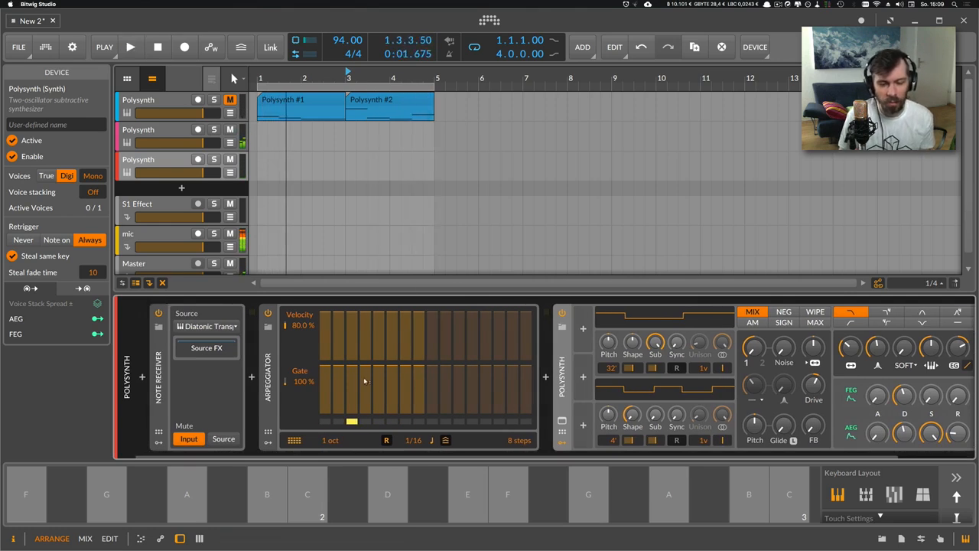
{"action": "left_click_drag", "start_coordinate": [375, 456], "coordinate": [463, 457]}
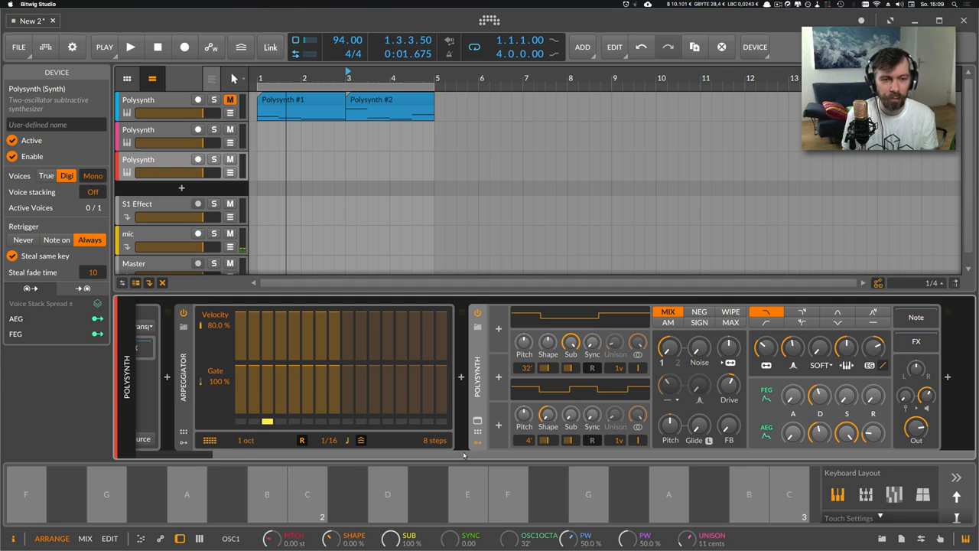
{"action": "left_click_drag", "start_coordinate": [464, 454], "coordinate": [345, 452]}
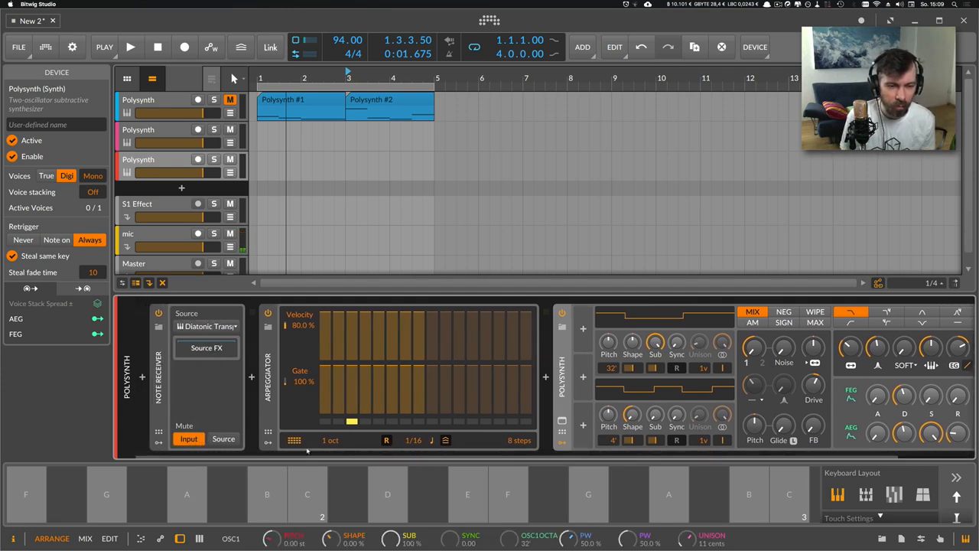
Step: Replace the third track's Arpeggiator with the Cthulhu plug-in and turn off Cthulhu's Chords section
{"action": "left_click_drag", "start_coordinate": [308, 456], "coordinate": [231, 439]}
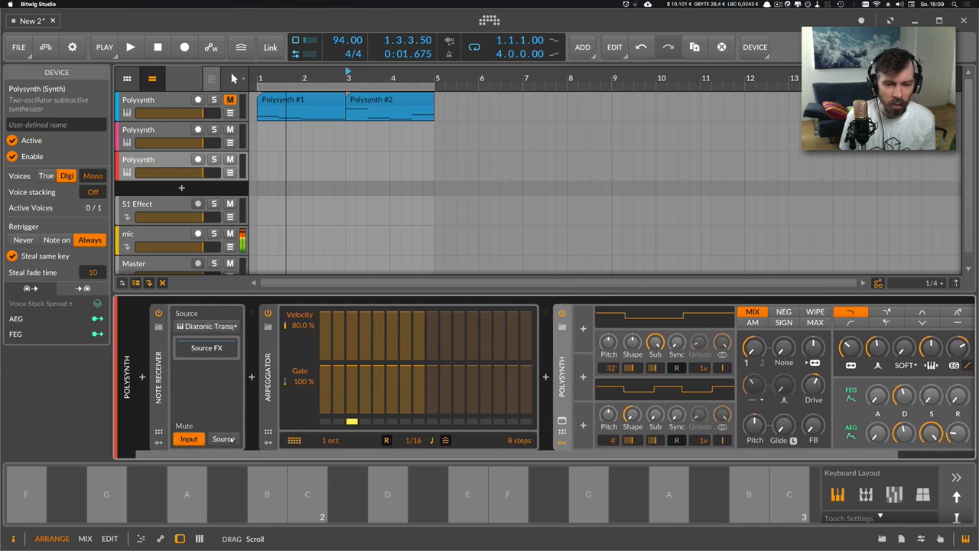
{"action": "left_click", "coordinate": [266, 392]}
{"action": "key", "text": "Delete"}
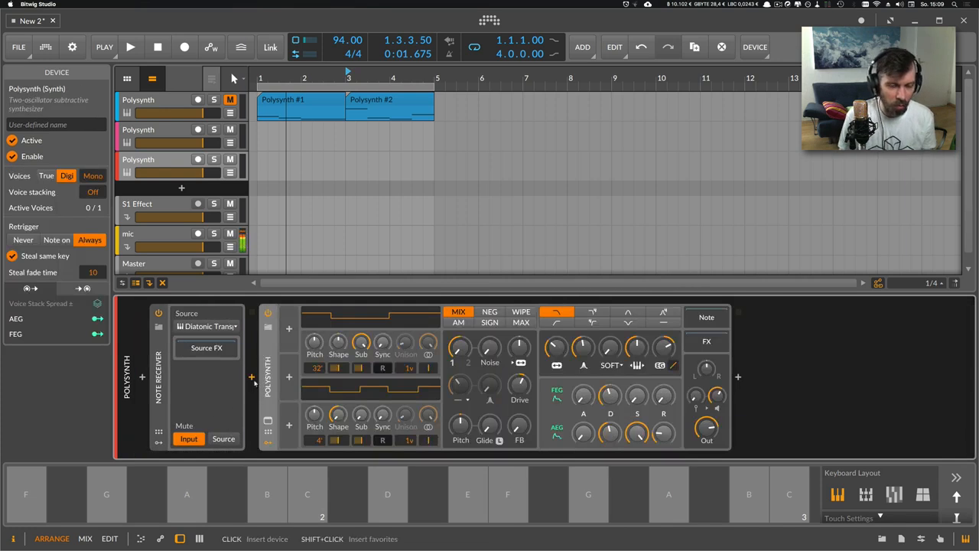
{"action": "left_click", "coordinate": [251, 376]}
{"action": "type", "text": "cthu"}
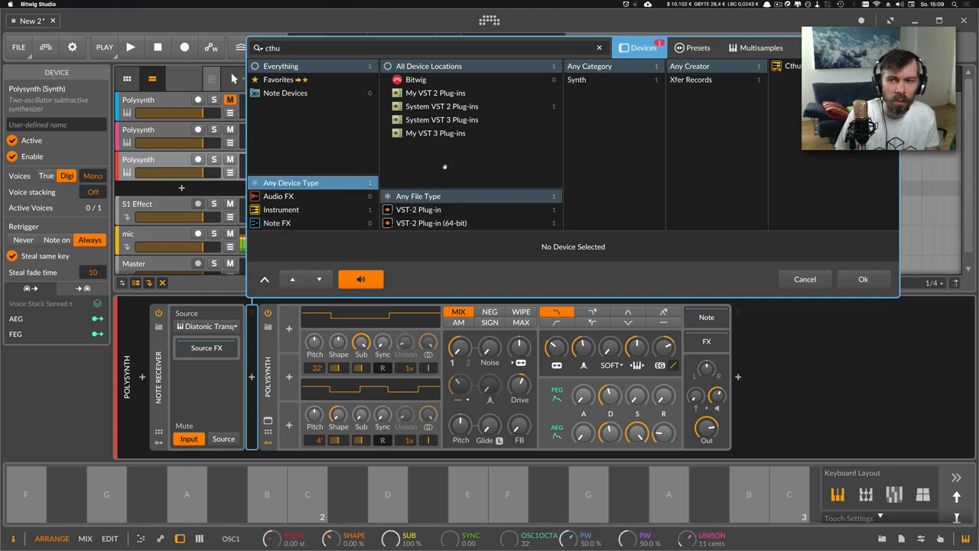
{"action": "double_click", "coordinate": [788, 67]}
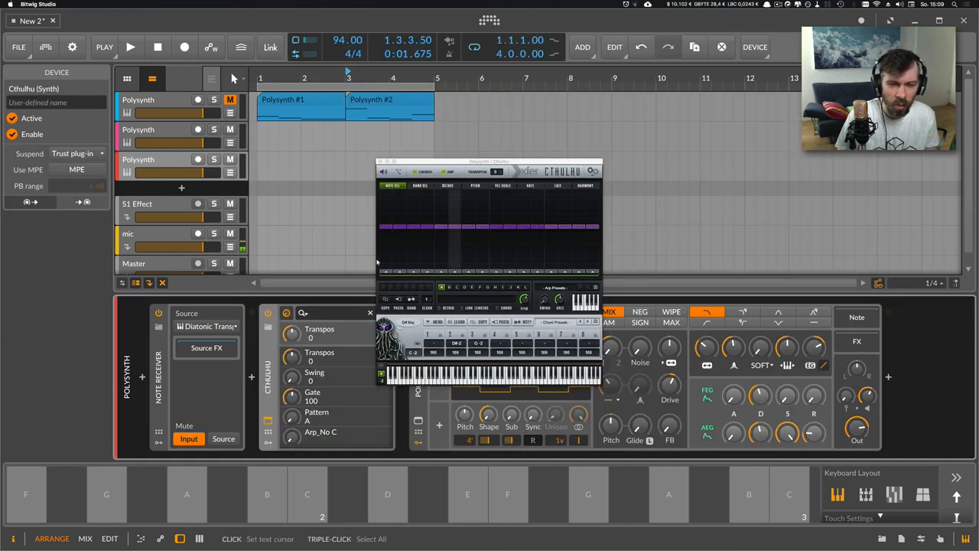
{"action": "left_click", "coordinate": [416, 171]}
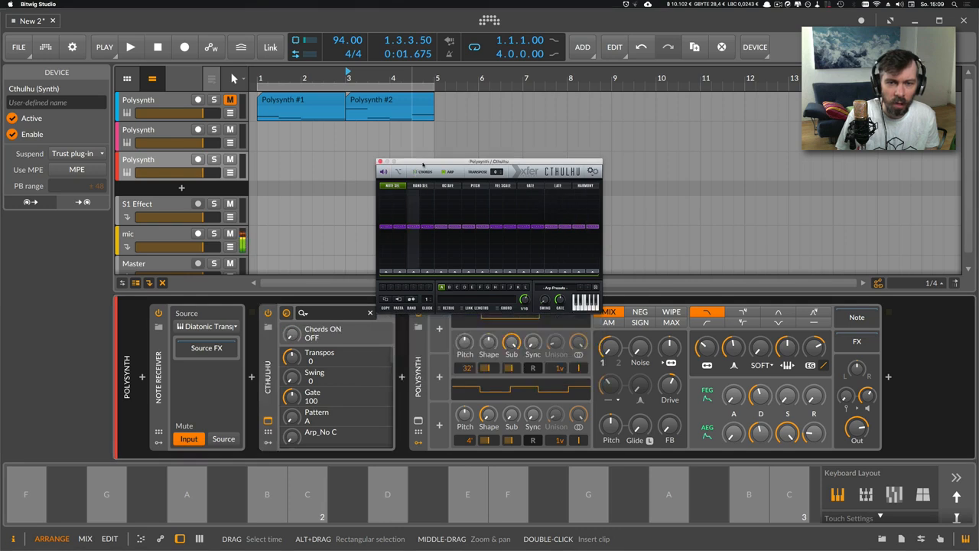
Step: Move the Cthulhu window clear of the clips, mute the second track and play the loop
{"action": "left_click_drag", "start_coordinate": [426, 162], "coordinate": [519, 113]}
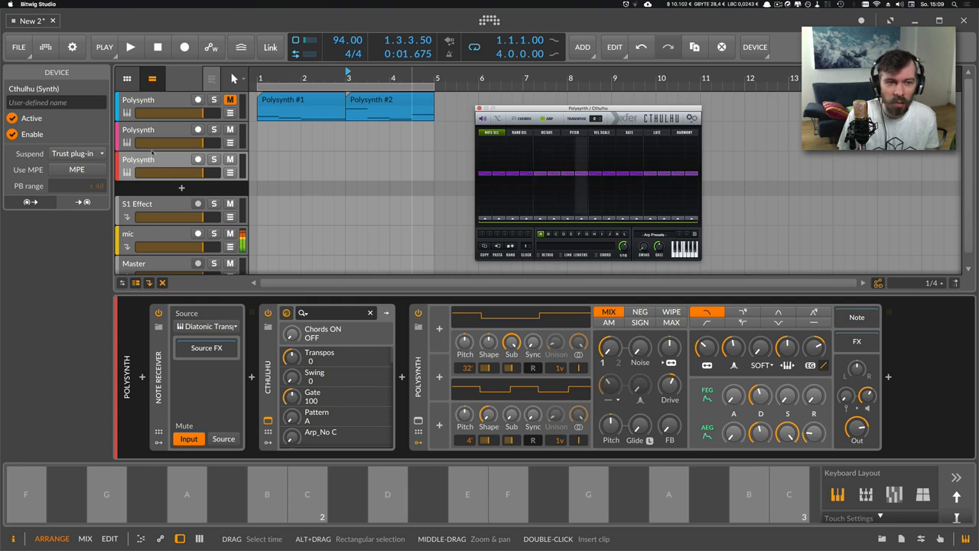
{"action": "left_click", "coordinate": [230, 130]}
{"action": "key", "text": "space"}
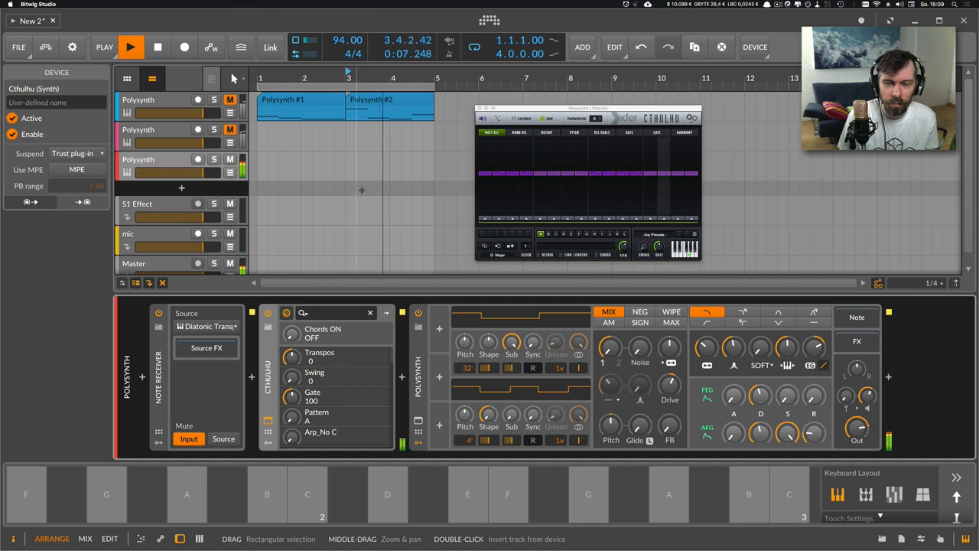
Step: Try to shorten Cthulhu's arp pattern to two steps on the lowest note and play the loop
{"action": "key", "text": "space"}
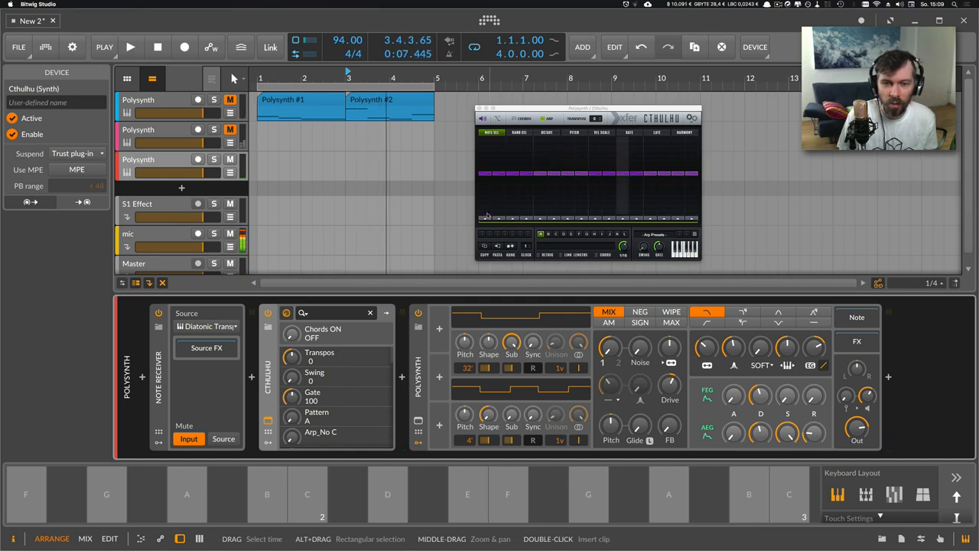
{"action": "mouse_move", "coordinate": [487, 215]}
{"action": "left_mouse_down"}
{"action": "mouse_move", "coordinate": [684, 219]}
{"action": "mouse_move", "coordinate": [501, 224]}
{"action": "left_mouse_up"}
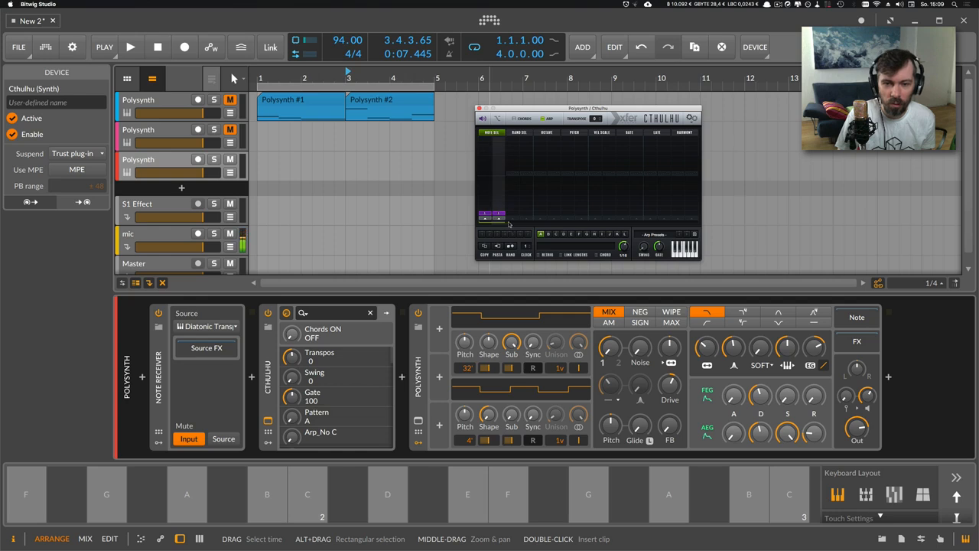
{"action": "key", "text": "space"}
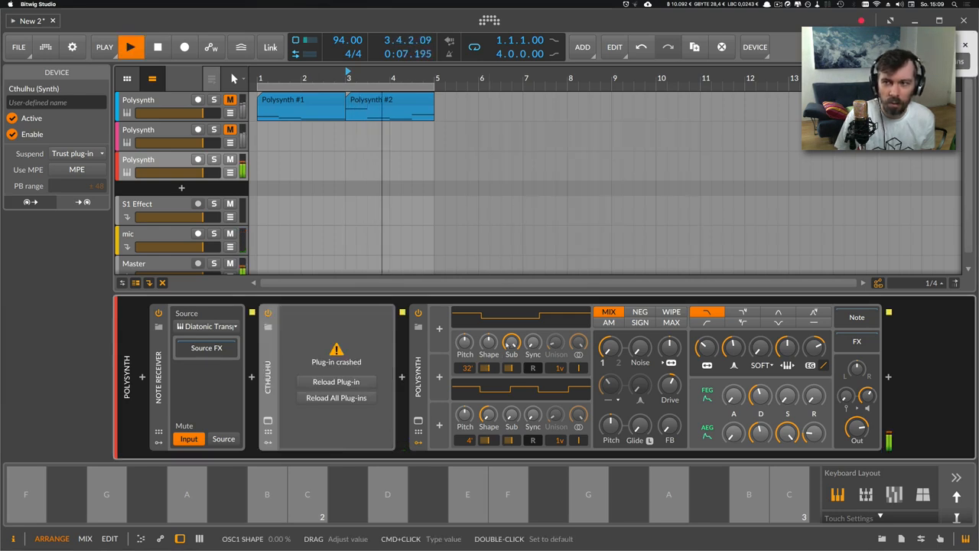
Step: Reload the Cthulhu plug-in on the third track, reopen its window and turn off its Chords section
{"action": "left_click", "coordinate": [337, 382]}
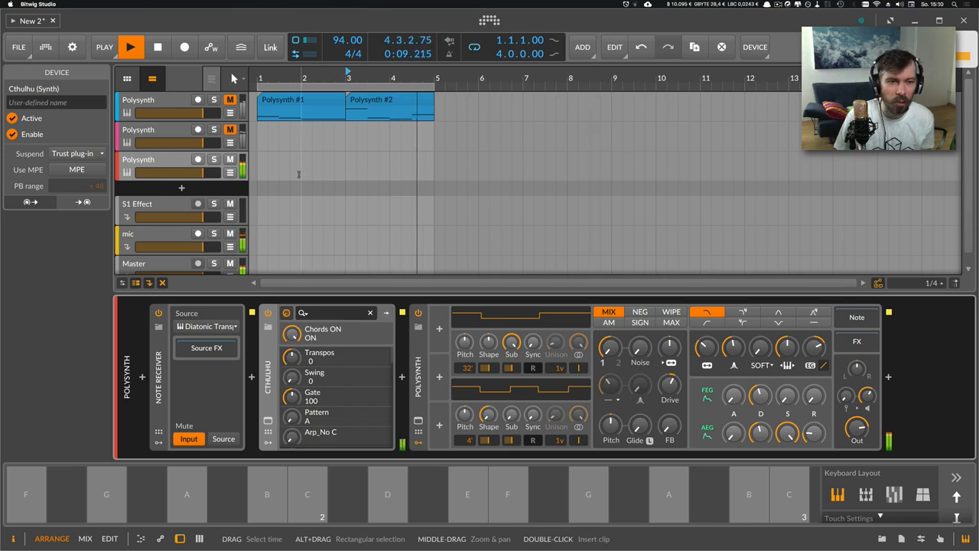
{"action": "left_click", "coordinate": [268, 422]}
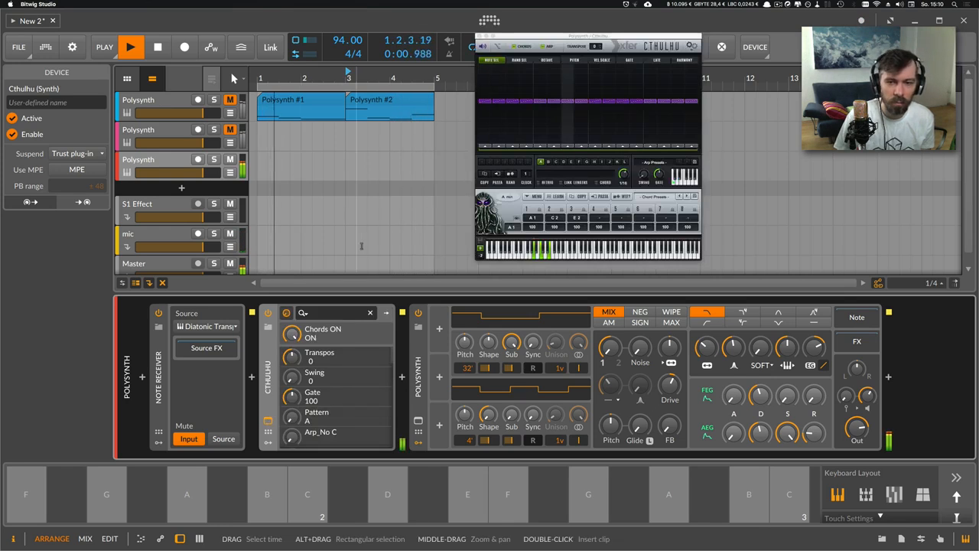
{"action": "key", "text": "space"}
{"action": "left_click", "coordinate": [520, 46]}
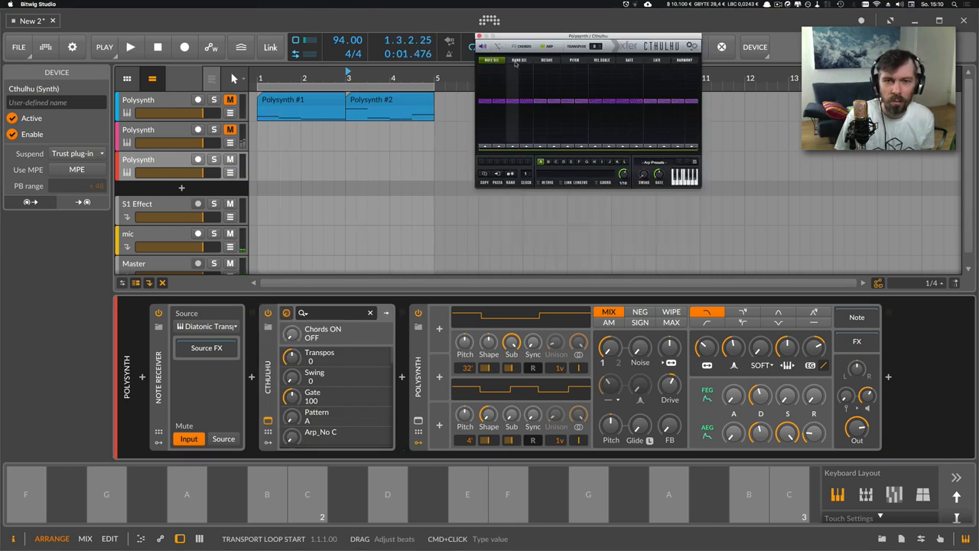
Step: Shorten Cthulhu's pattern to two steps on the lowest note and set the third Polysynth's first oscillator to the 16' octave during playback
{"action": "left_click_drag", "start_coordinate": [488, 139], "coordinate": [501, 140]}
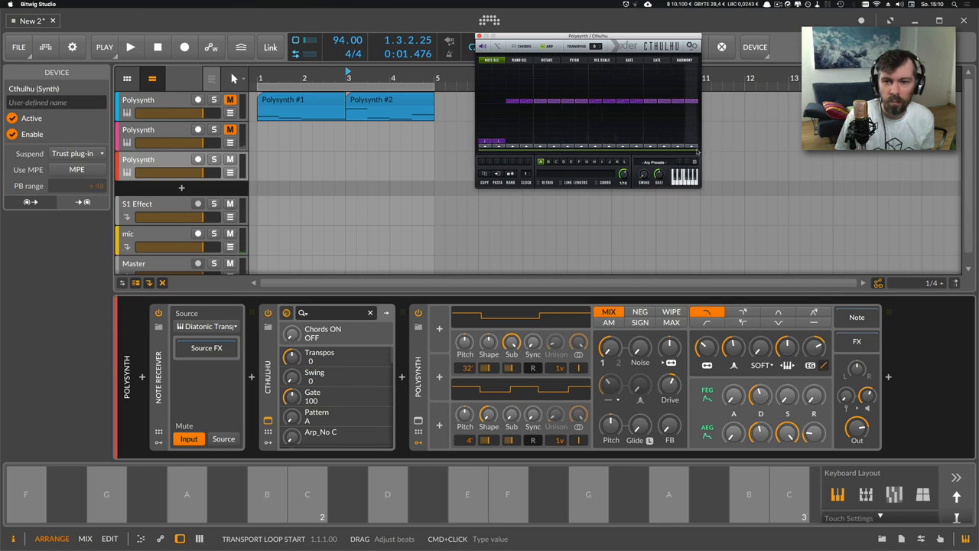
{"action": "left_click_drag", "start_coordinate": [696, 151], "coordinate": [506, 152]}
{"action": "key", "text": "space"}
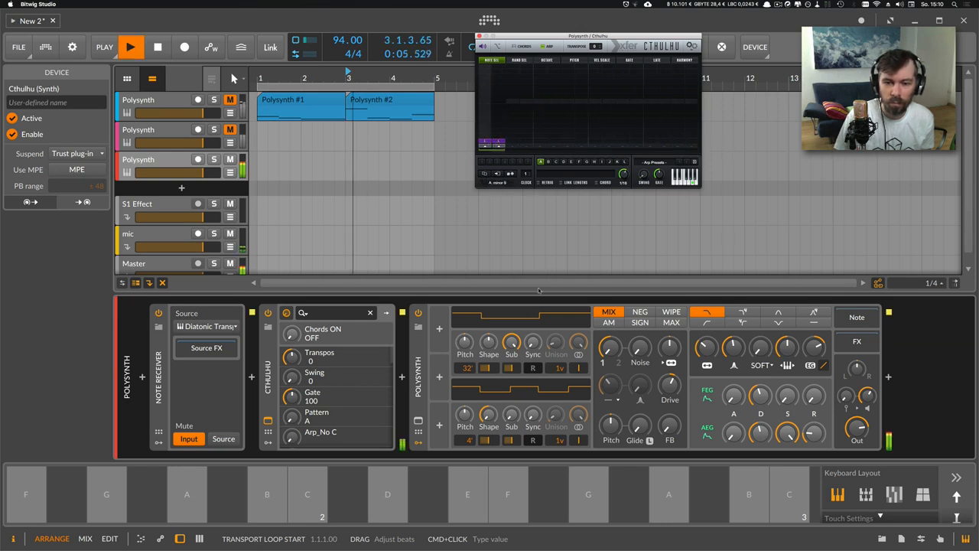
{"action": "left_click_drag", "start_coordinate": [467, 368], "coordinate": [467, 356]}
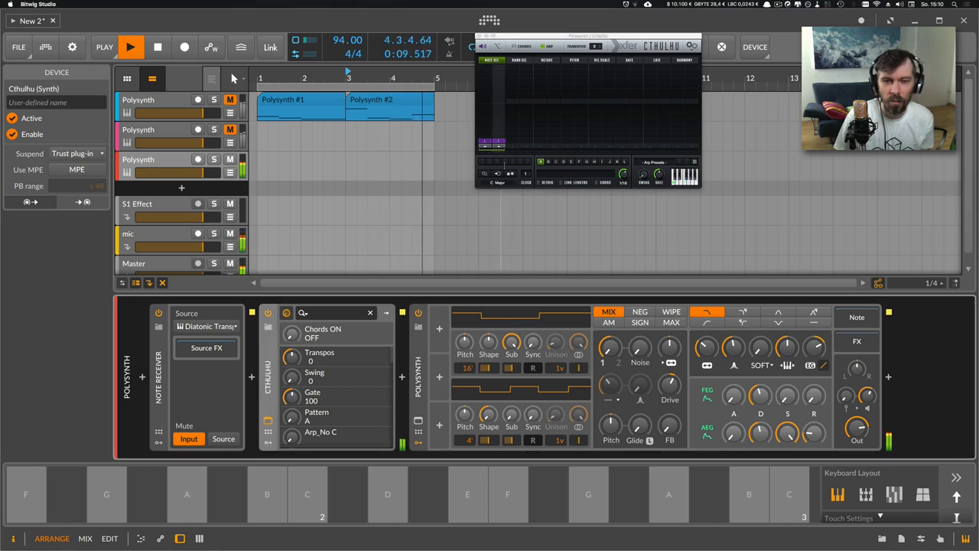
Step: Extend Cthulhu's pattern to eight steps, lowering the added notes to the bottom with the eighth one level higher, and play the loop
{"action": "left_click_drag", "start_coordinate": [505, 152], "coordinate": [578, 151]}
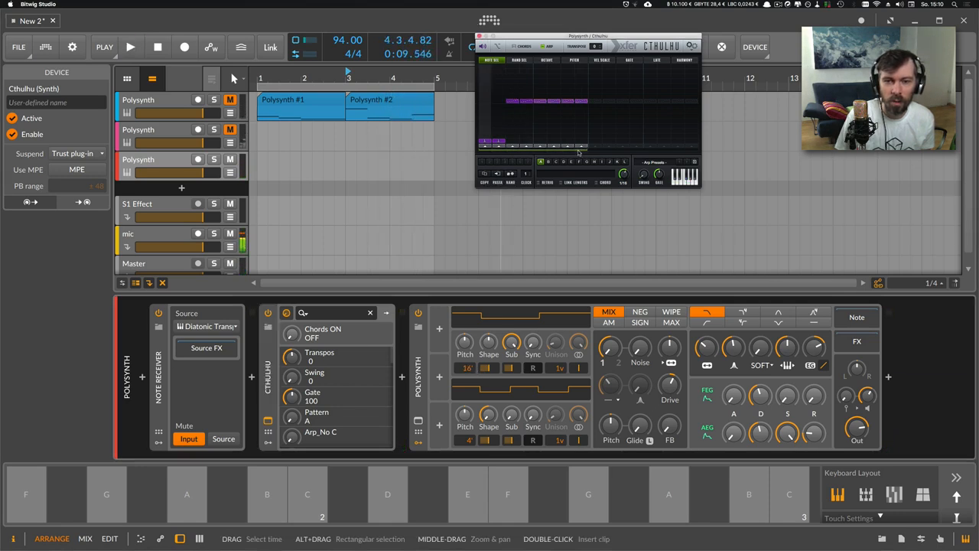
{"action": "left_click_drag", "start_coordinate": [518, 142], "coordinate": [579, 141]}
{"action": "key", "text": "space"}
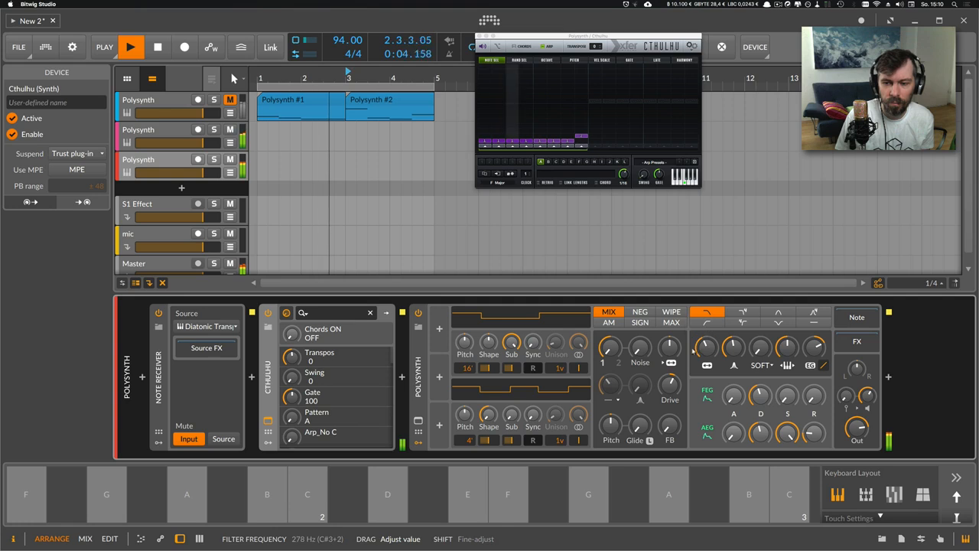
Step: Raise the third Polysynth's filter envelope depth and filter envelope decay, and move the Cthulhu window lower over the arranger
{"action": "left_click_drag", "start_coordinate": [817, 352], "coordinate": [817, 347]}
{"action": "left_click_drag", "start_coordinate": [760, 396], "coordinate": [761, 387]}
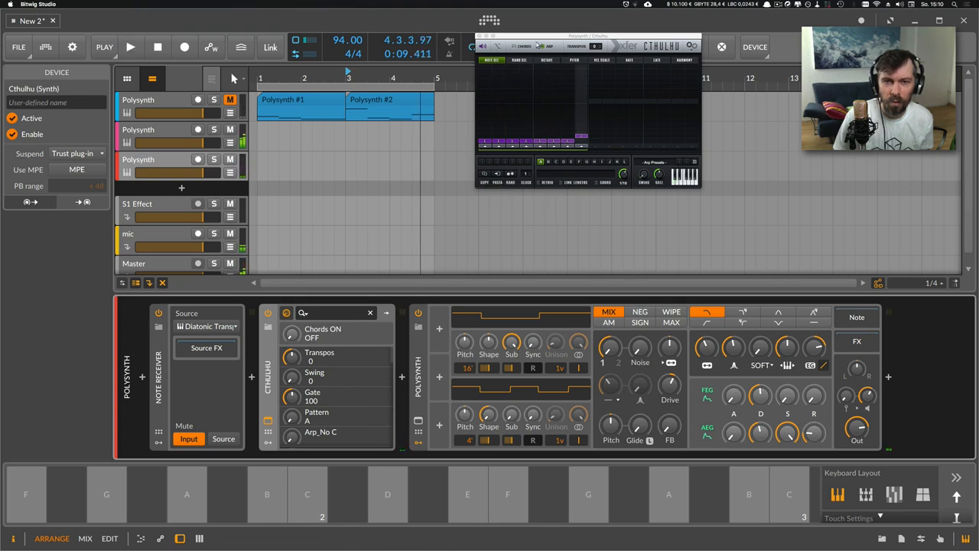
{"action": "left_click_drag", "start_coordinate": [537, 40], "coordinate": [529, 99]}
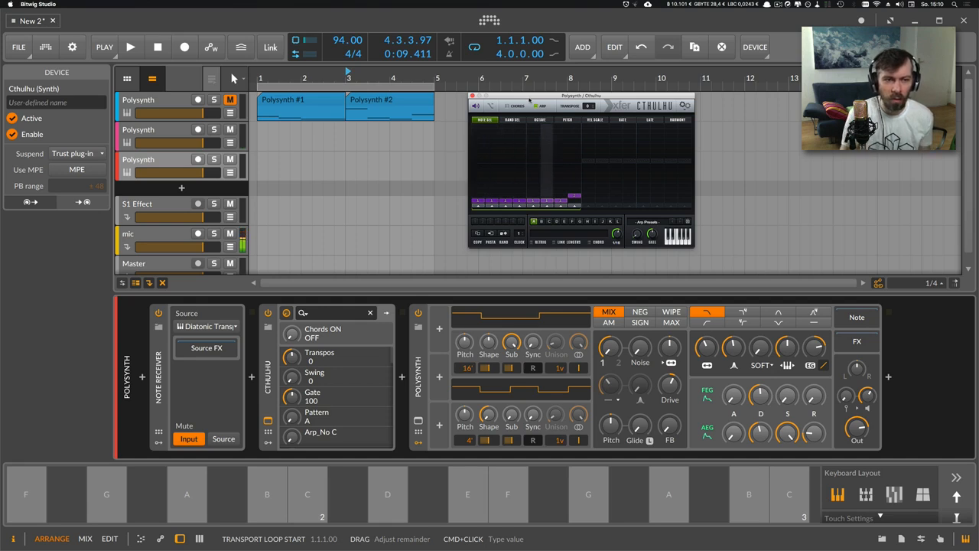
{"action": "left_click_drag", "start_coordinate": [526, 98], "coordinate": [514, 126]}
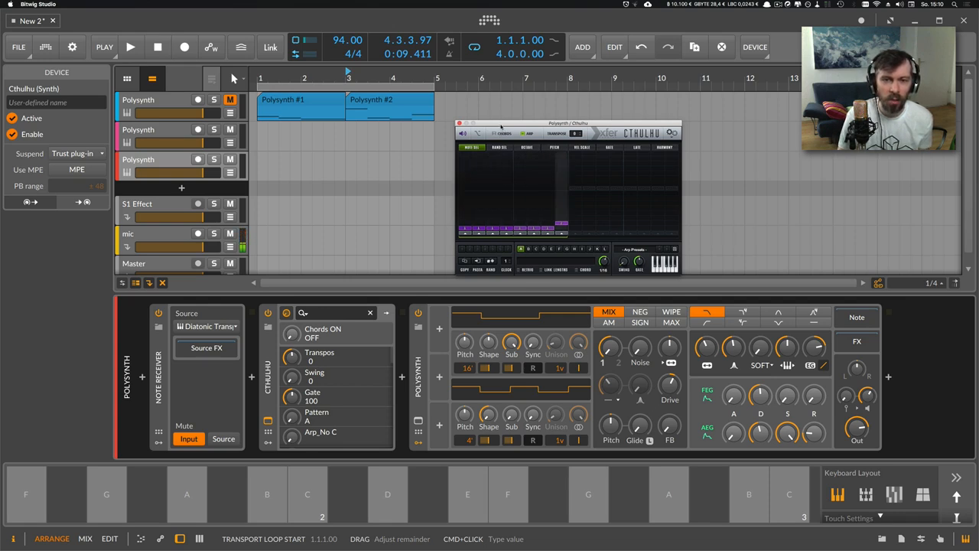
{"action": "left_click_drag", "start_coordinate": [501, 124], "coordinate": [486, 123]}
Step: Play the loop with the second track muted and the first unmuted, setting the third Polysynth's first oscillator to the 4' octave
{"action": "left_click", "coordinate": [229, 130]}
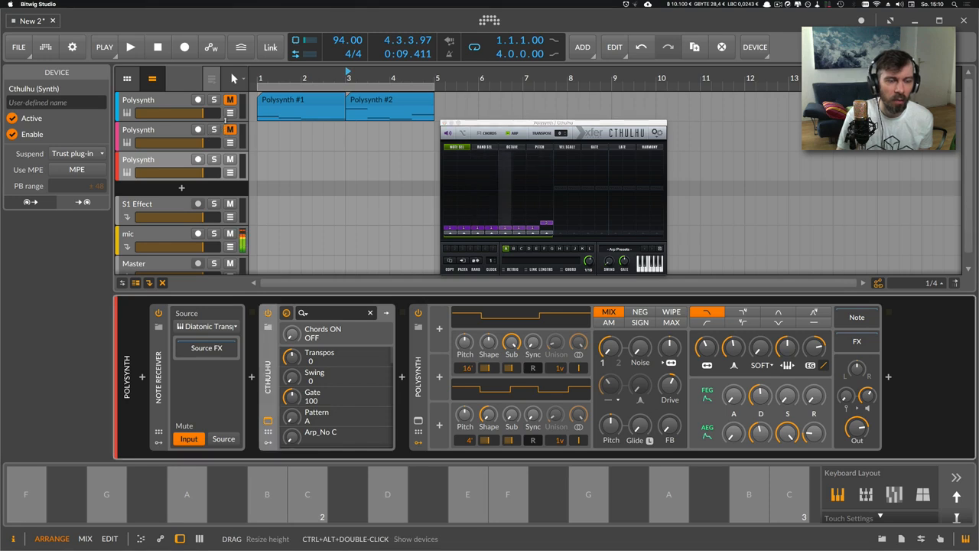
{"action": "left_click", "coordinate": [230, 101]}
{"action": "left_click", "coordinate": [170, 159]}
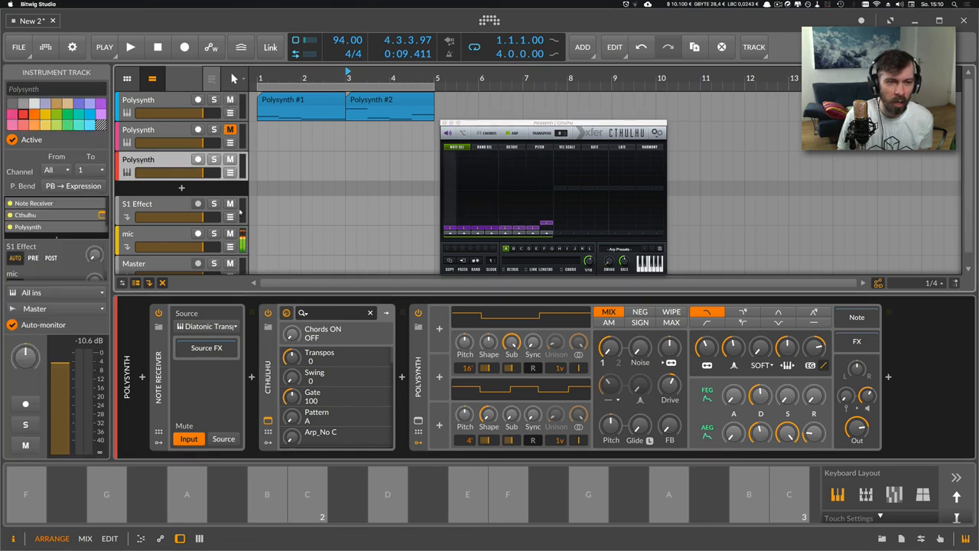
{"action": "key", "text": "space"}
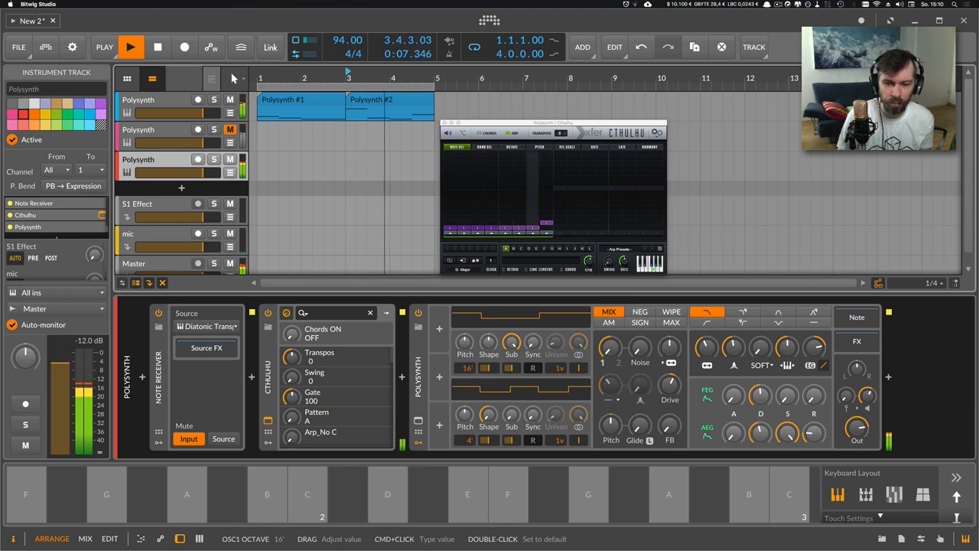
{"action": "left_click_drag", "start_coordinate": [468, 368], "coordinate": [468, 360]}
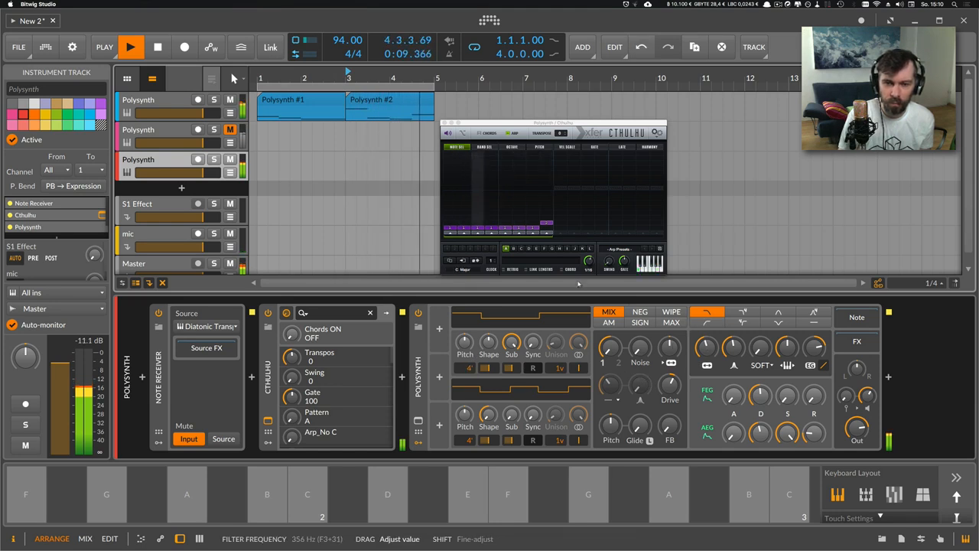
{"action": "key", "text": "space"}
Step: Redraw Cthulhu's pattern with descending notes only on steps one, four and six at a dotted 1/16 rate, and audition it
{"action": "left_click", "coordinate": [451, 204]}
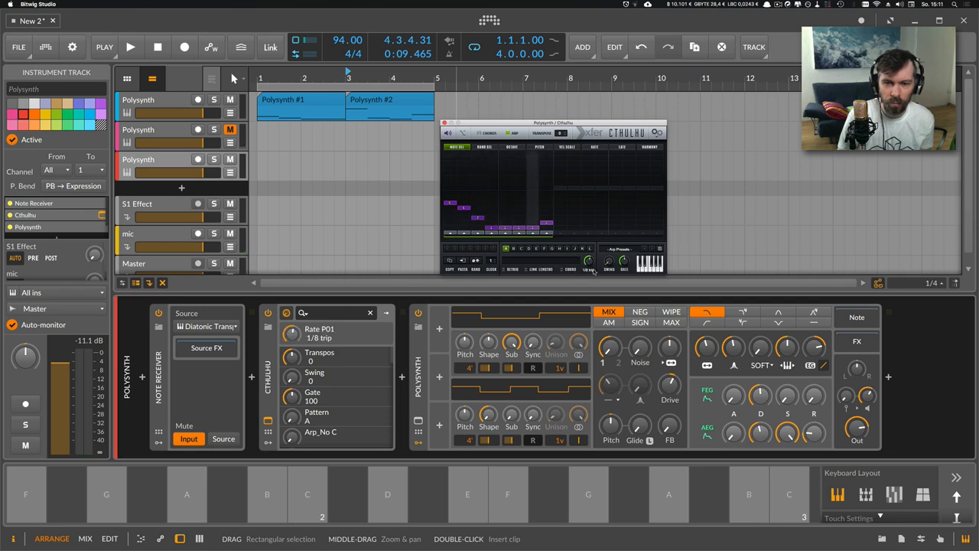
{"action": "key", "text": "space"}
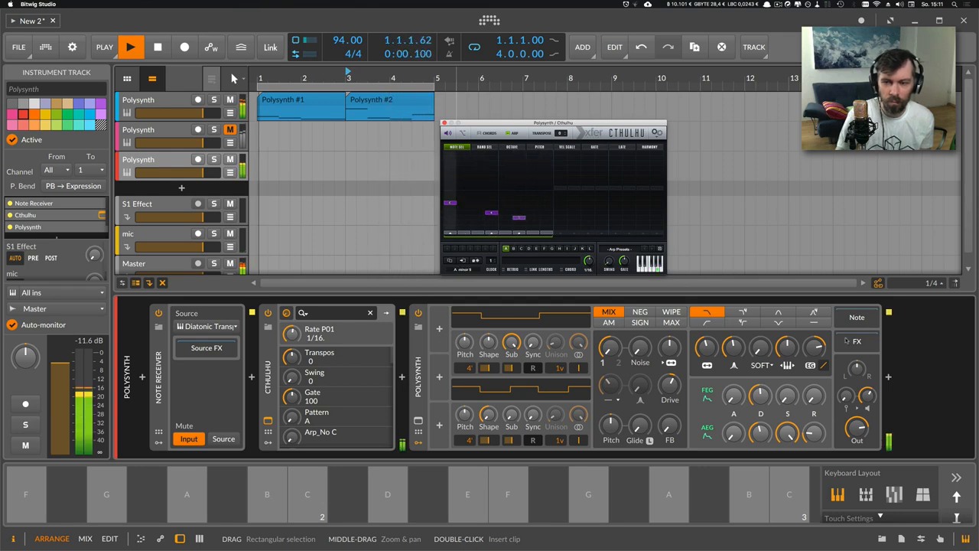
{"action": "key", "text": "space"}
Step: Insert a Reverb device after the third track's Polysynth
{"action": "left_click", "coordinate": [887, 377]}
{"action": "type", "text": "reverb"}
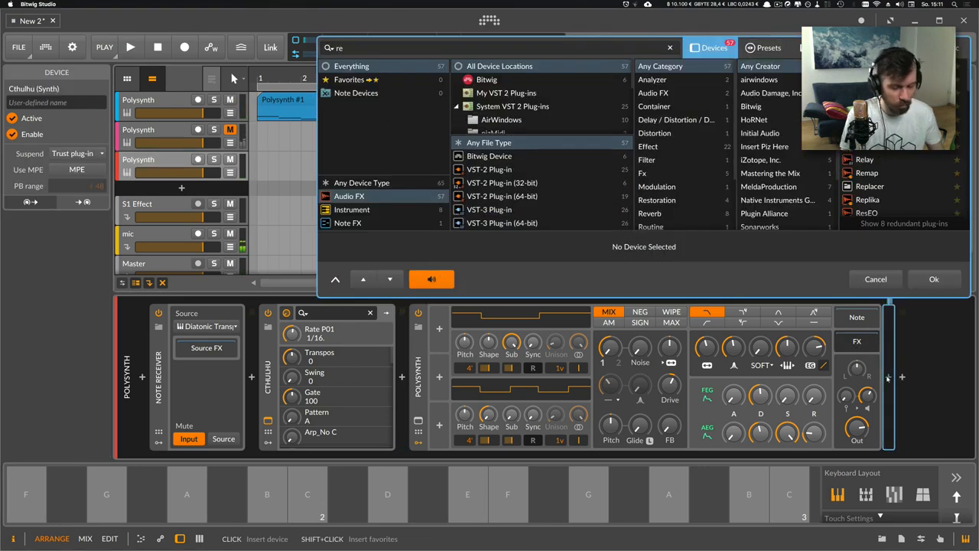
{"action": "key", "text": "Return"}
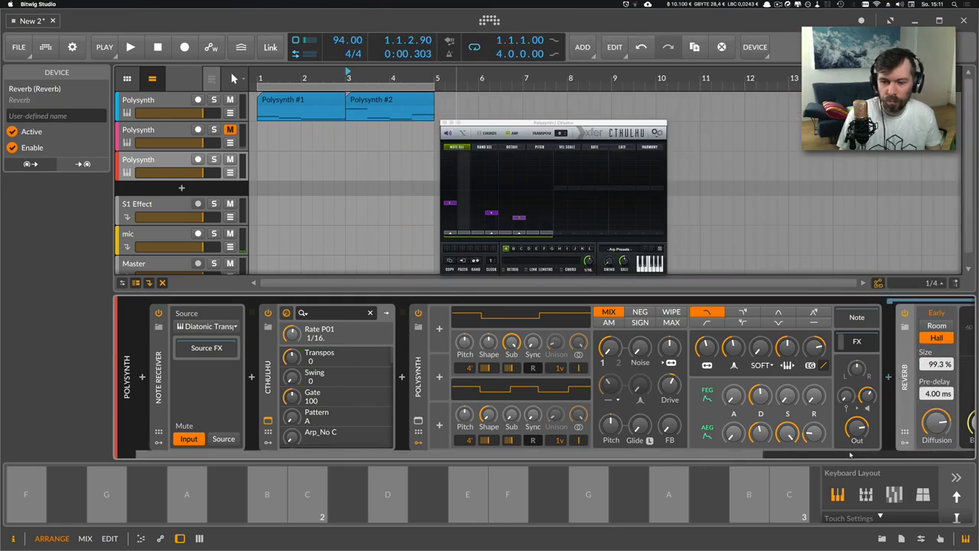
Step: Insert a Delay-2 device after the Reverb on the third track
{"action": "left_click", "coordinate": [897, 456]}
{"action": "left_click", "coordinate": [933, 378]}
{"action": "type", "text": "del"}
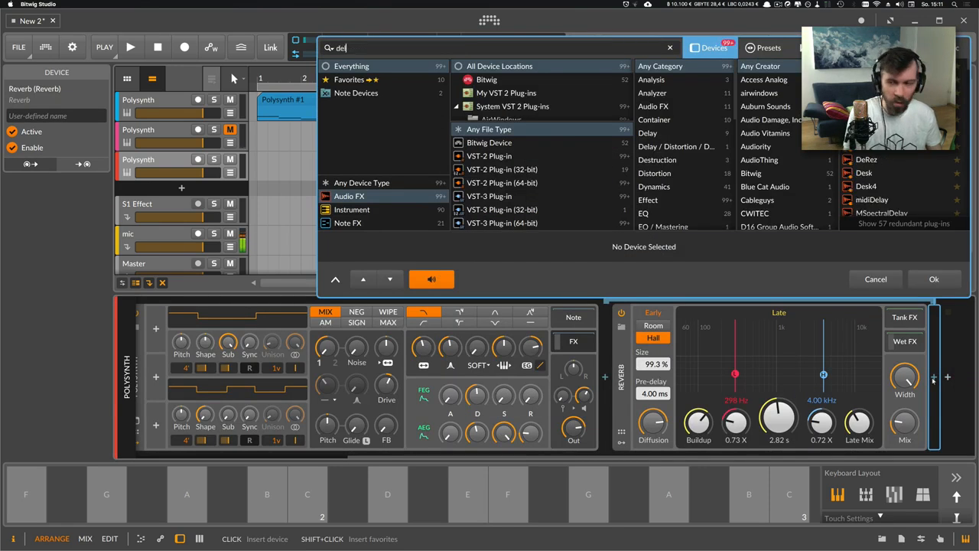
{"action": "type", "text": "ay"}
{"action": "key", "text": "Return"}
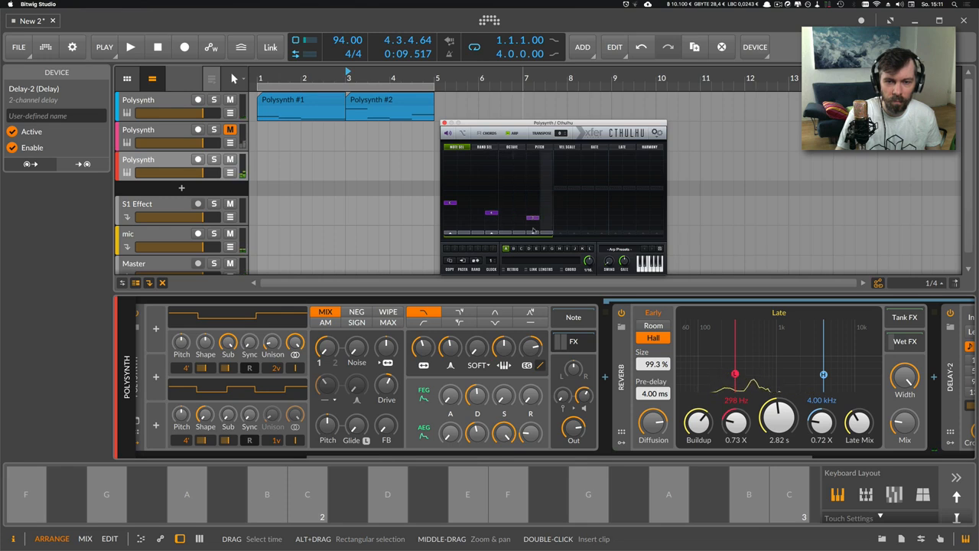
Step: Set Cthulhu's rate to 1/8 and add a third-step note at the seventh step's level while the loop plays
{"action": "key", "text": "space"}
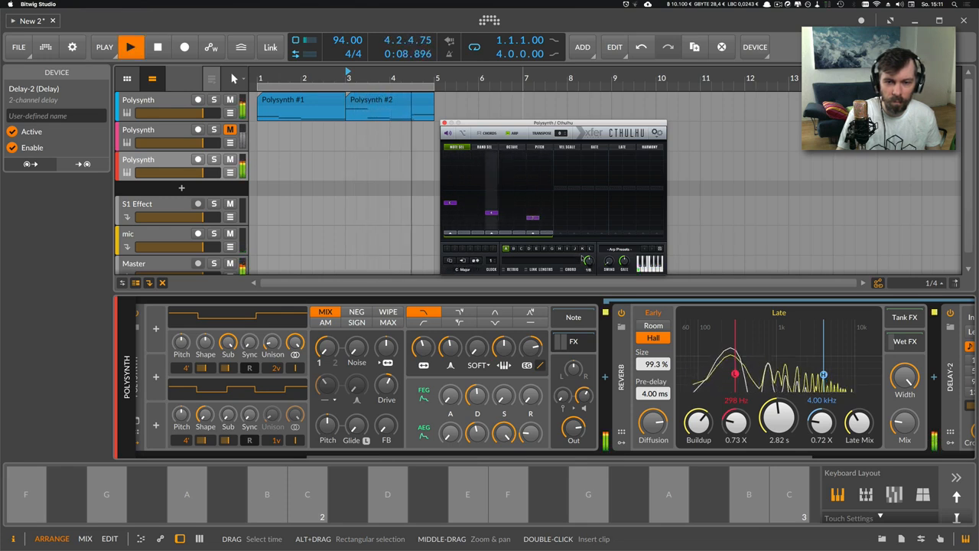
{"action": "left_click", "coordinate": [477, 202]}
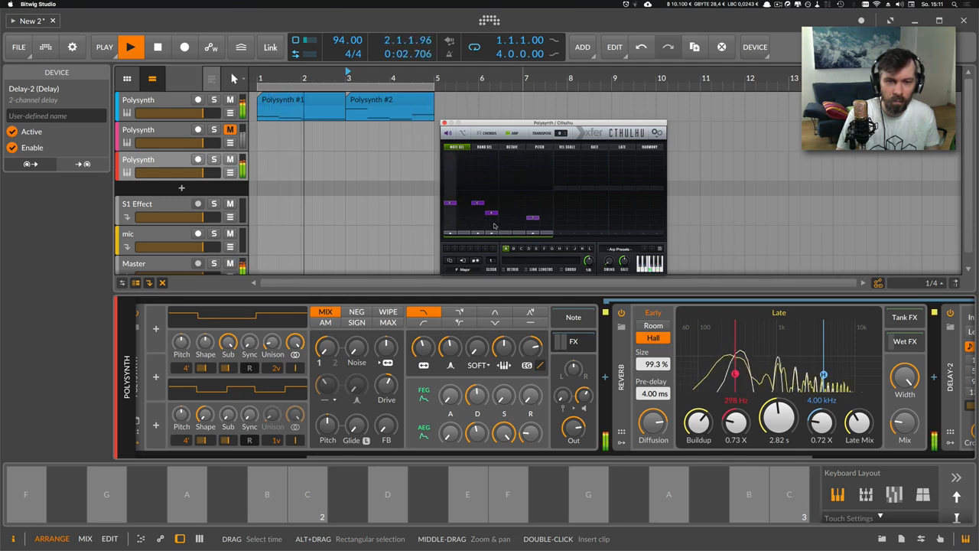
{"action": "left_click", "coordinate": [479, 218]}
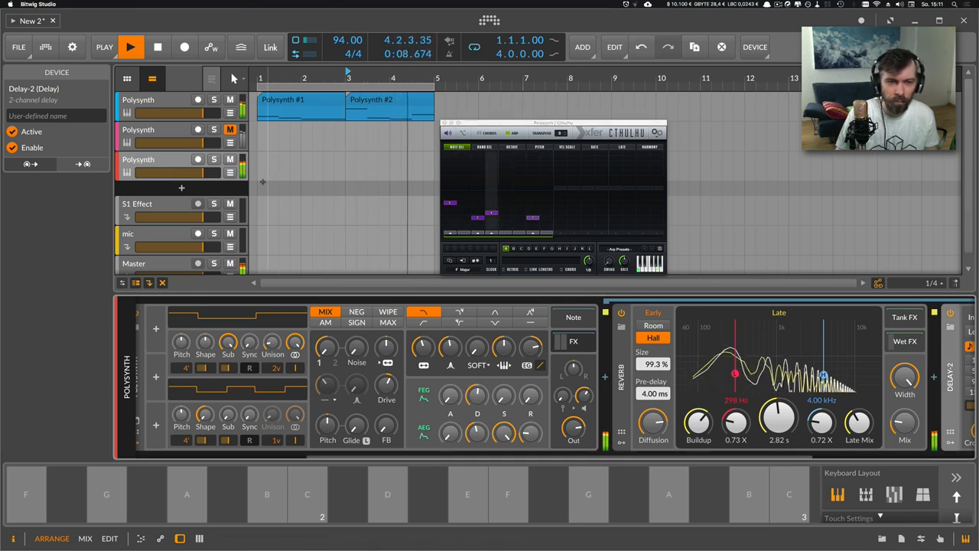
{"action": "key", "text": "space"}
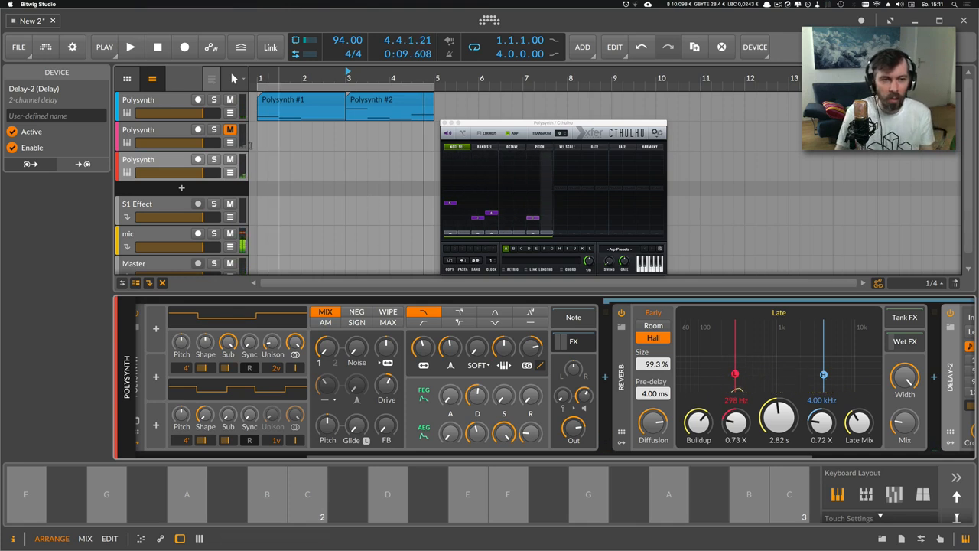
Step: Review the first track's Multi-Note and Diatonic Transposer and the Note Receiver chains on the second and third tracks
{"action": "left_click", "coordinate": [177, 103]}
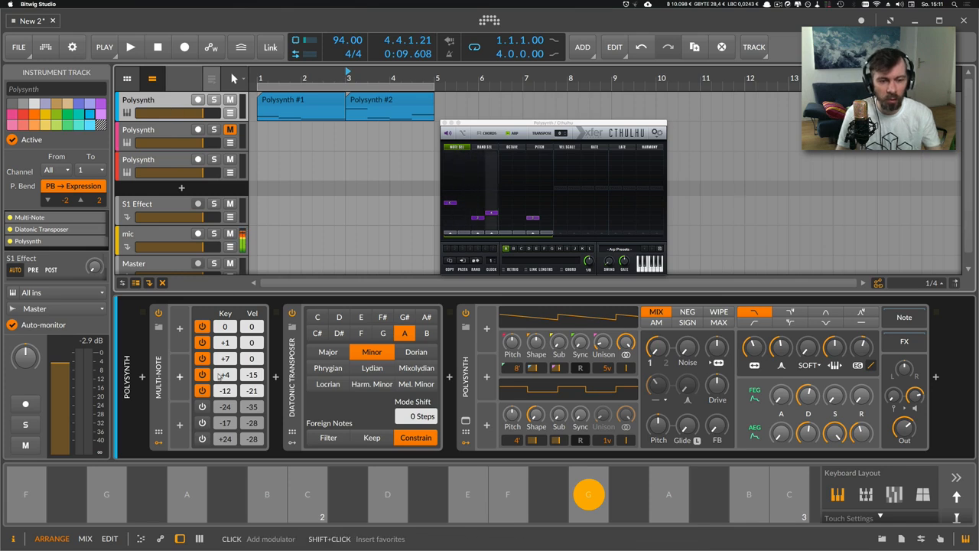
{"action": "left_click", "coordinate": [295, 374]}
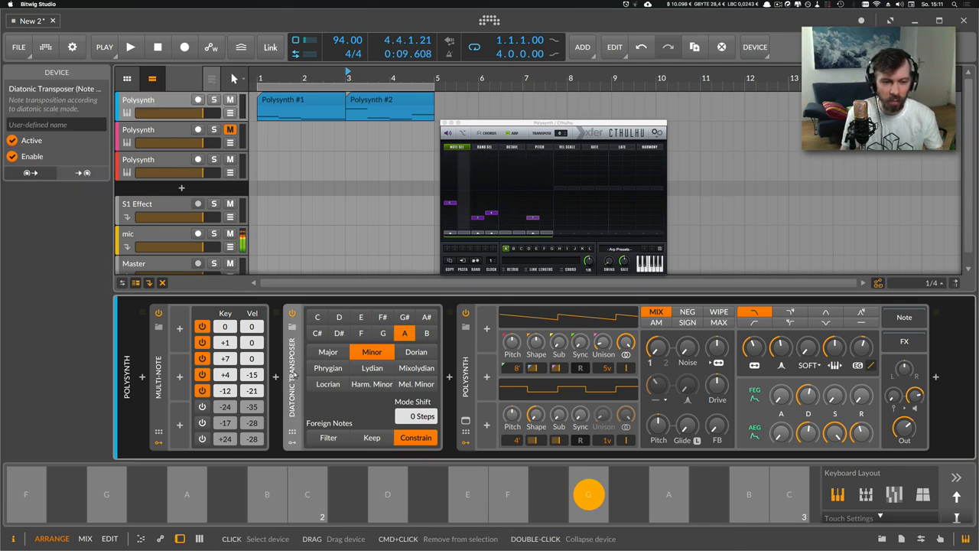
{"action": "left_click", "coordinate": [153, 134]}
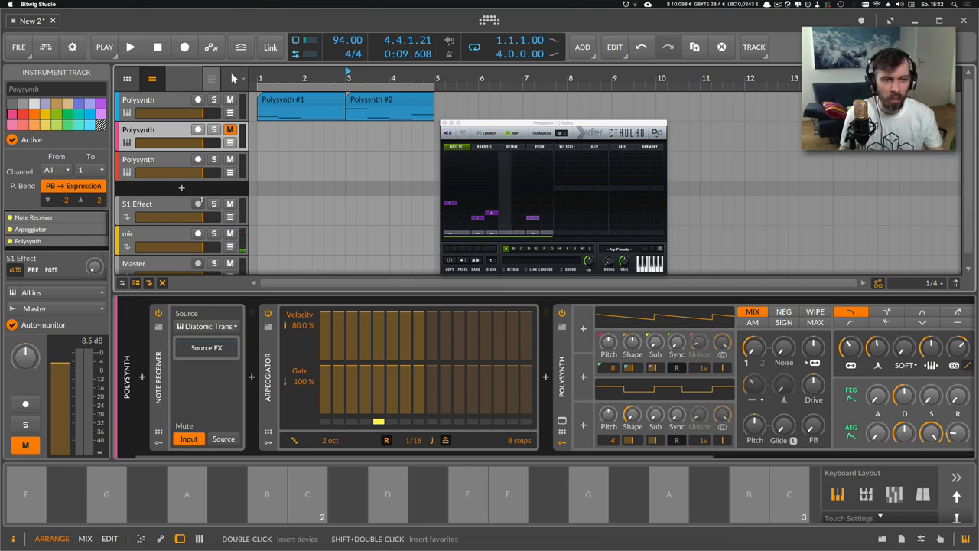
{"action": "left_click", "coordinate": [156, 165]}
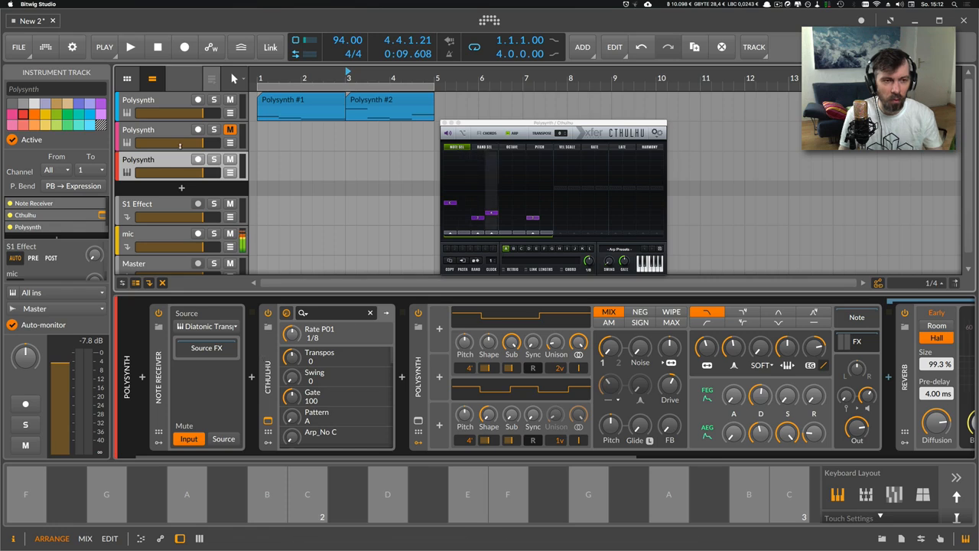
{"action": "left_click", "coordinate": [168, 135]}
{"action": "left_click", "coordinate": [175, 159]}
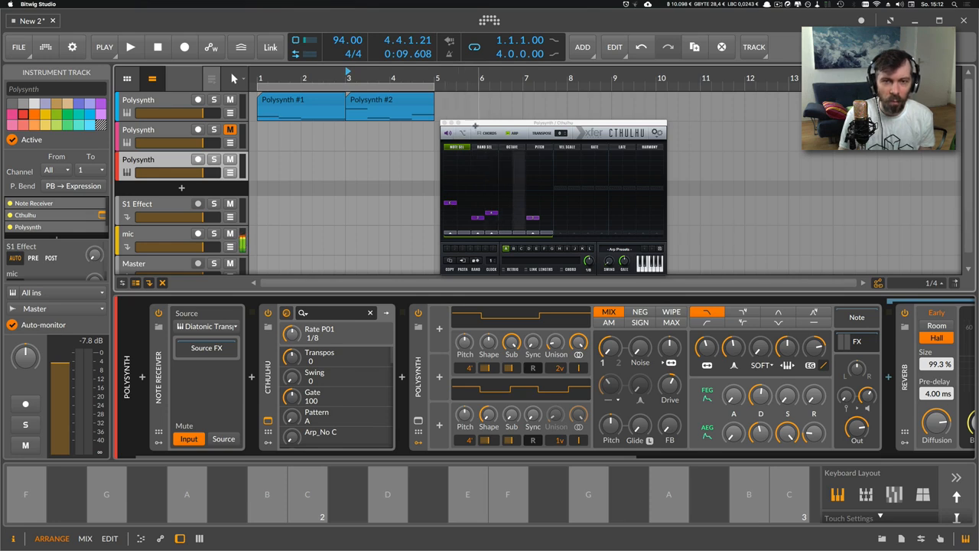
Step: Close the third track's Cthulhu plug-in window
{"action": "left_click_drag", "start_coordinate": [475, 124], "coordinate": [453, 123]}
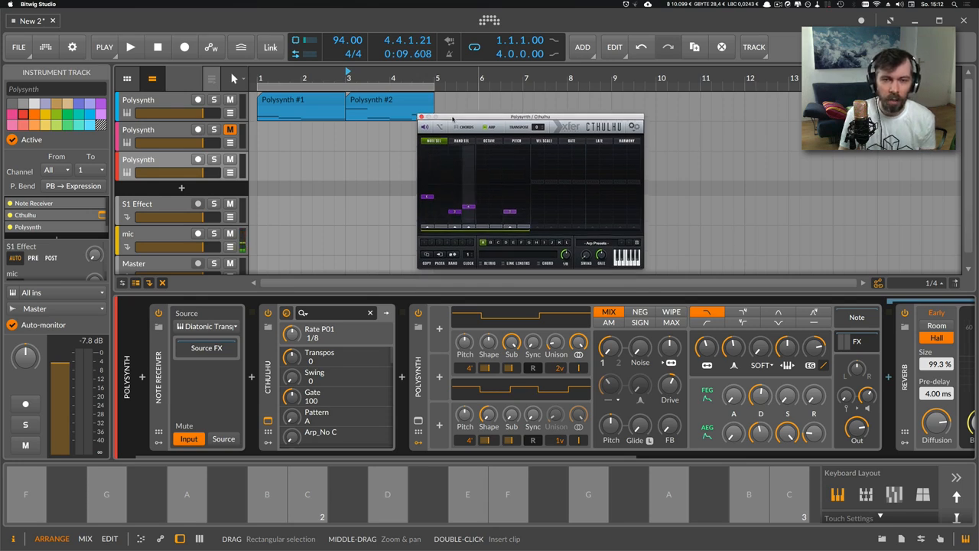
{"action": "left_click_drag", "start_coordinate": [433, 122], "coordinate": [419, 117]}
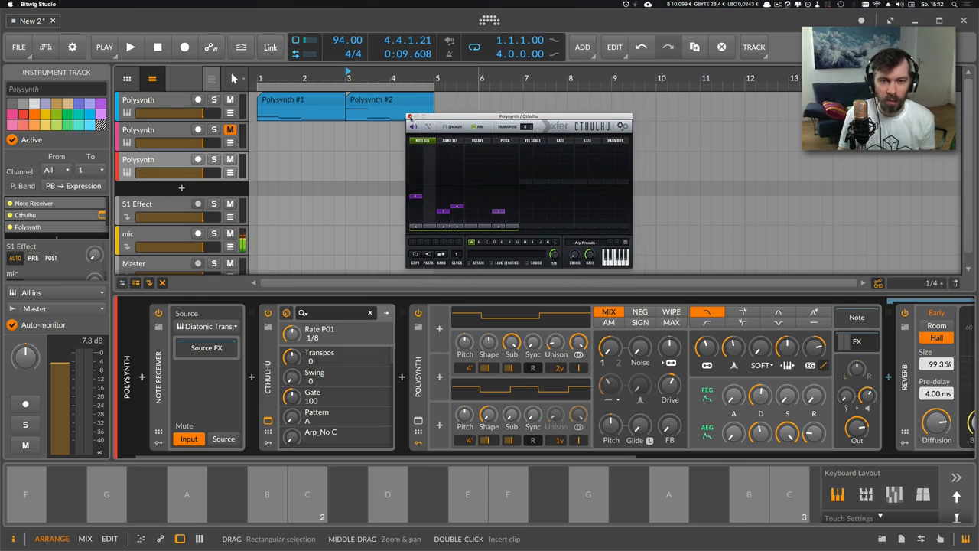
{"action": "left_click", "coordinate": [409, 117]}
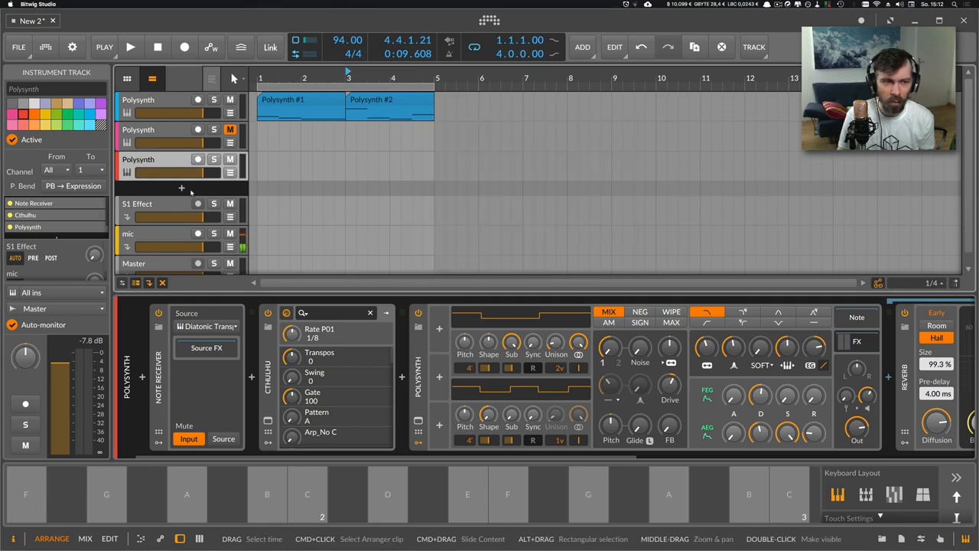
Step: Insert HalfTime after Delay-2 on the third track and reduce its mix to 46% while the loop plays
{"action": "left_click", "coordinate": [502, 442]}
{"action": "left_click_drag", "start_coordinate": [505, 457], "coordinate": [849, 458]}
{"action": "key", "text": "space"}
{"action": "key", "text": "space"}
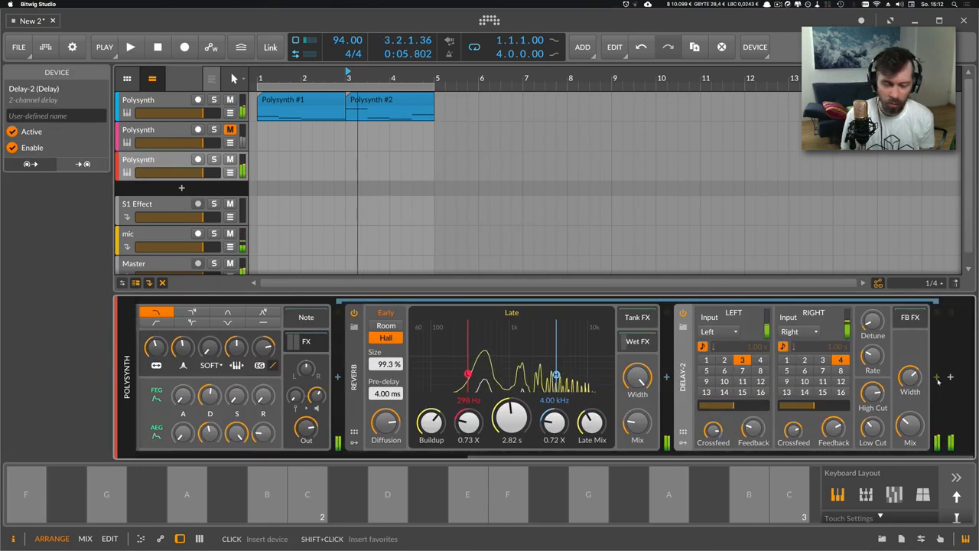
{"action": "left_click", "coordinate": [937, 378]}
{"action": "type", "text": "half"}
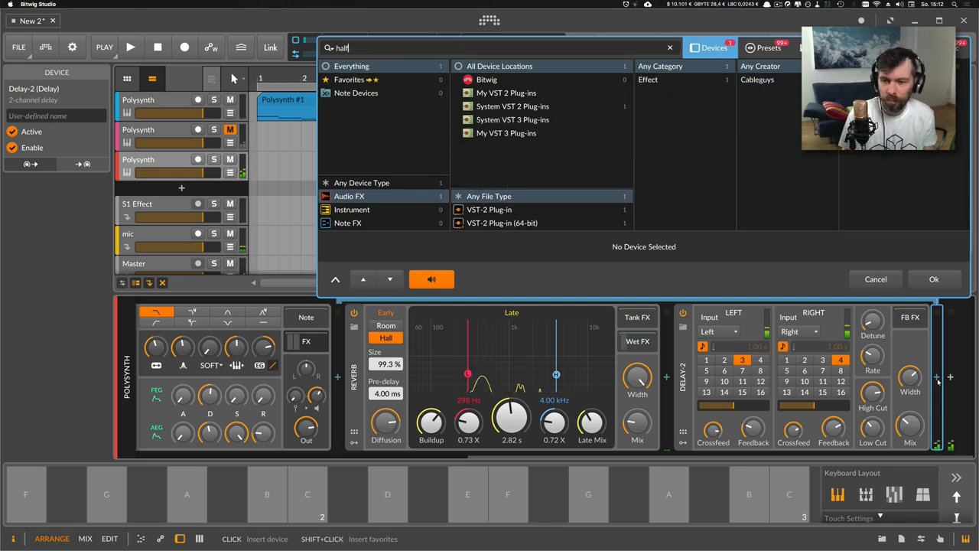
{"action": "key", "text": "Return"}
{"action": "key", "text": "space"}
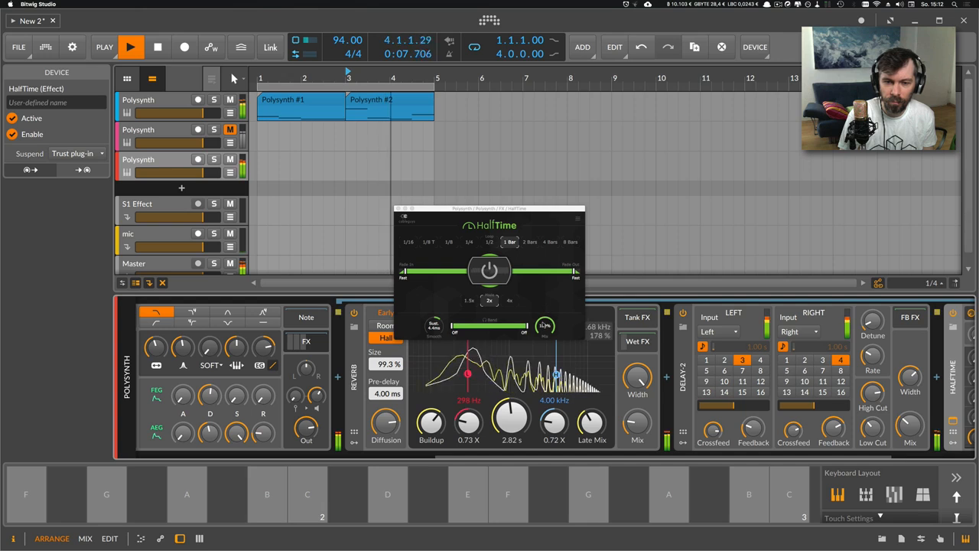
{"action": "left_click_drag", "start_coordinate": [544, 327], "coordinate": [543, 373]}
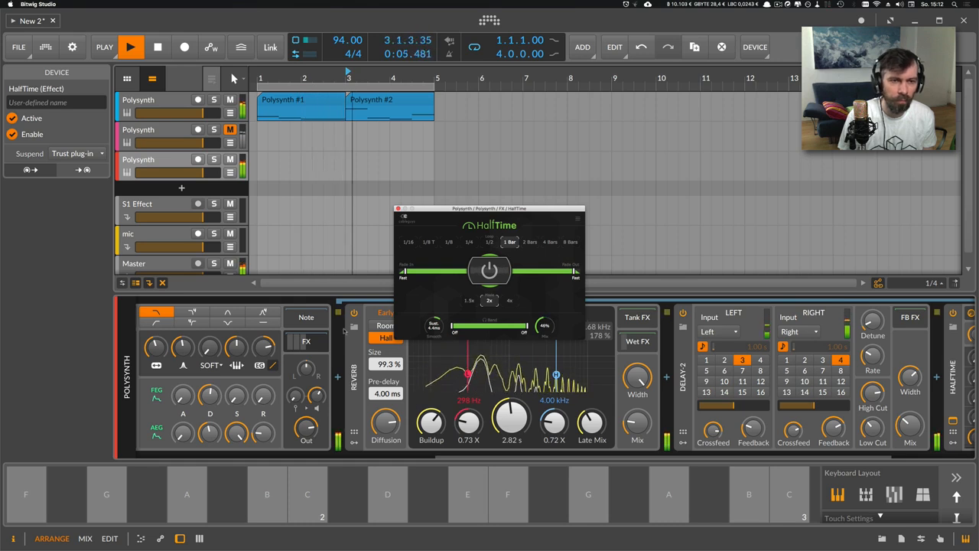
Step: Fine-tune the filter cutoff and output level of the first track's Polysynth, closing the HalfTime window and stopping playback
{"action": "left_click", "coordinate": [268, 191]}
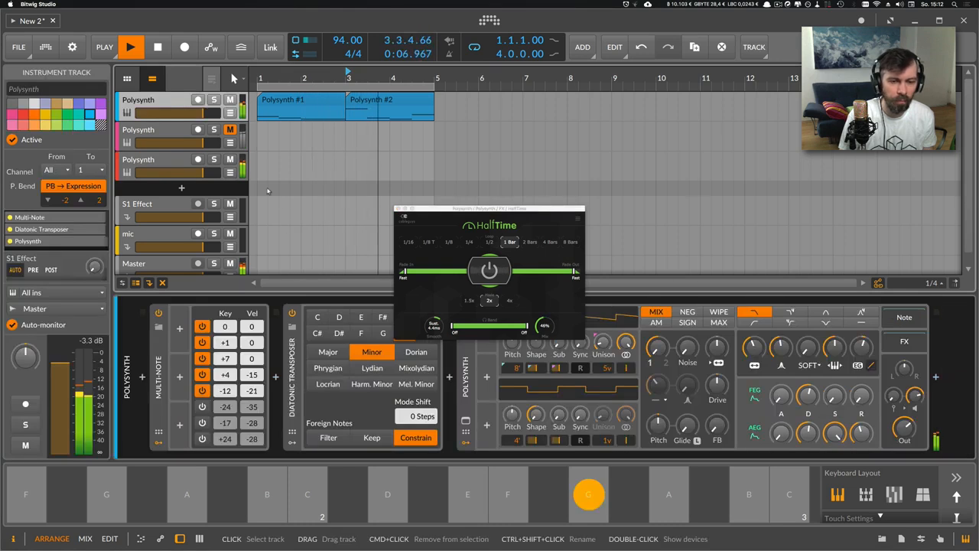
{"action": "left_click", "coordinate": [603, 344]}
{"action": "left_click_drag", "start_coordinate": [754, 347], "coordinate": [754, 349]}
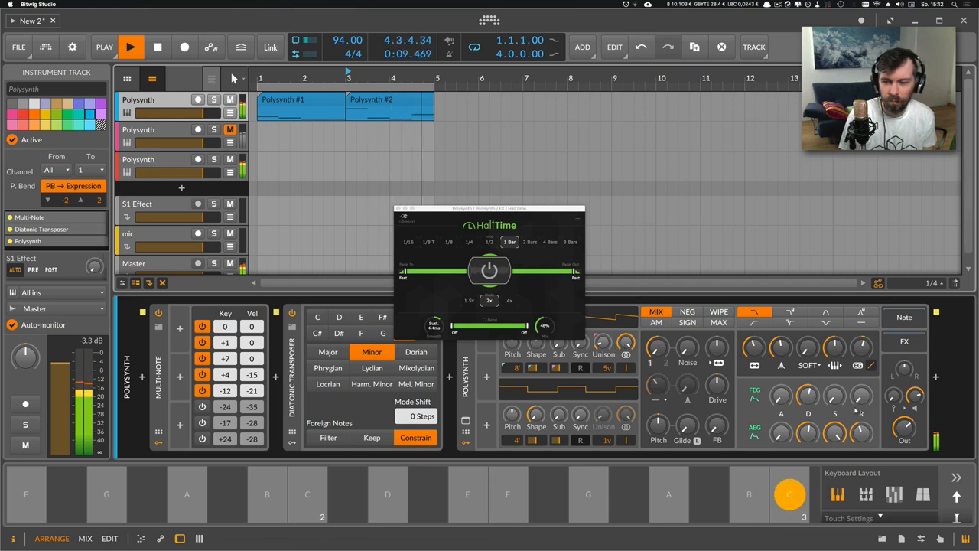
{"action": "left_click_drag", "start_coordinate": [904, 428], "coordinate": [904, 429]}
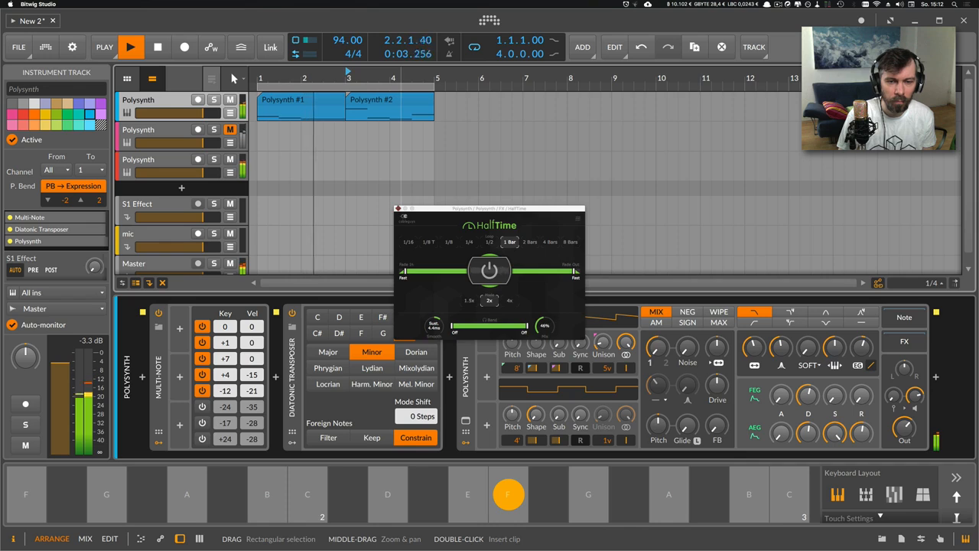
{"action": "left_click", "coordinate": [398, 208]}
{"action": "key", "text": "space"}
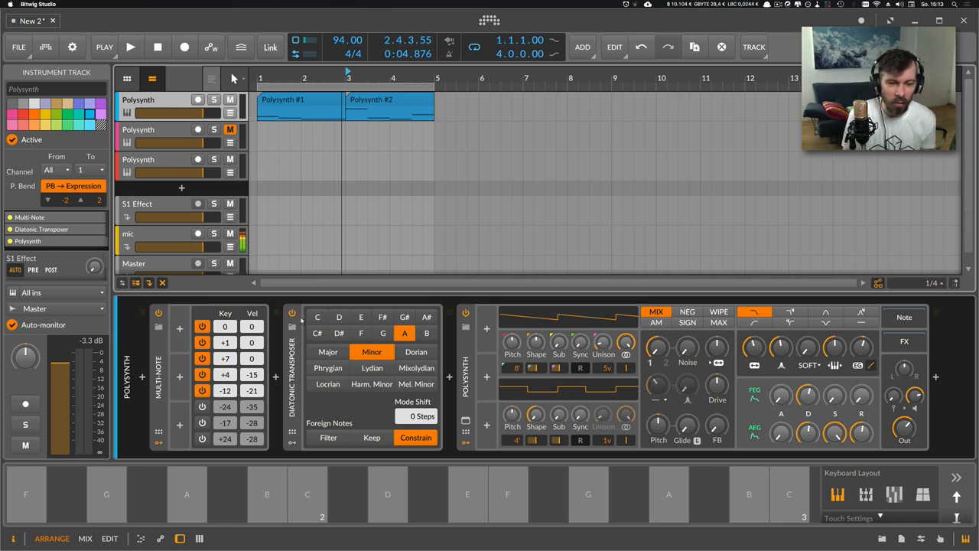
Step: Switch the first track's Diatonic Transposer repeatedly between Phrygian and Lydian, and between Minor and Major, ending on Major
{"action": "left_click", "coordinate": [344, 373]}
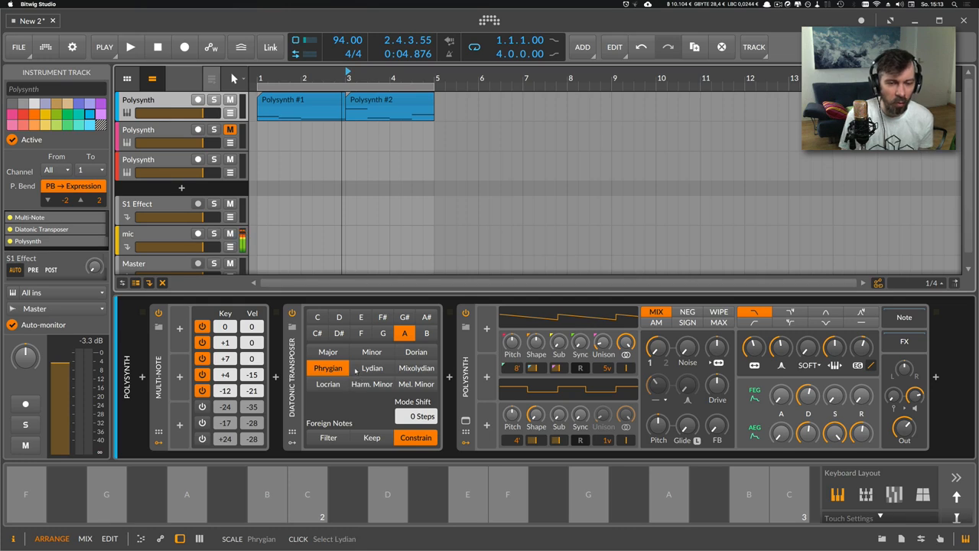
{"action": "left_click", "coordinate": [365, 372]}
{"action": "left_click", "coordinate": [340, 373]}
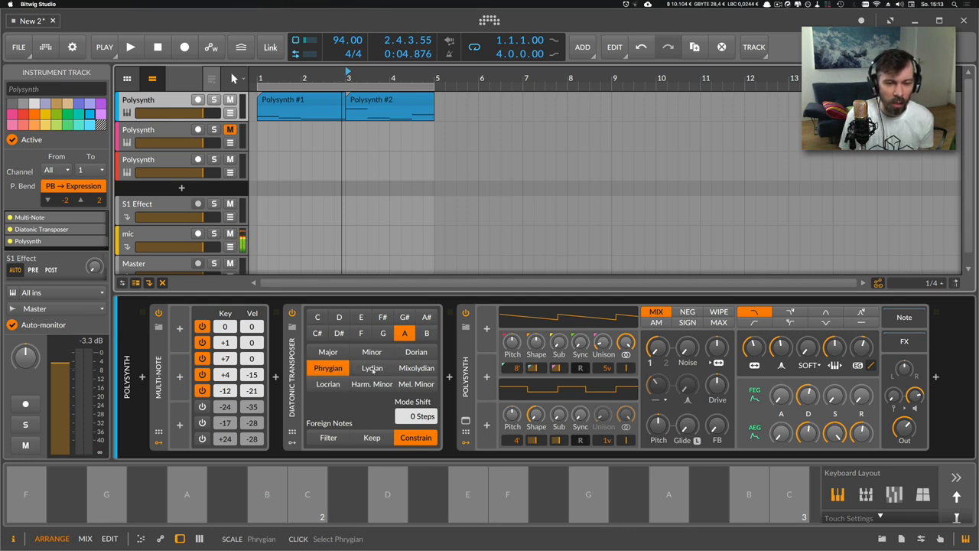
{"action": "left_click", "coordinate": [373, 368]}
{"action": "left_click", "coordinate": [342, 369]}
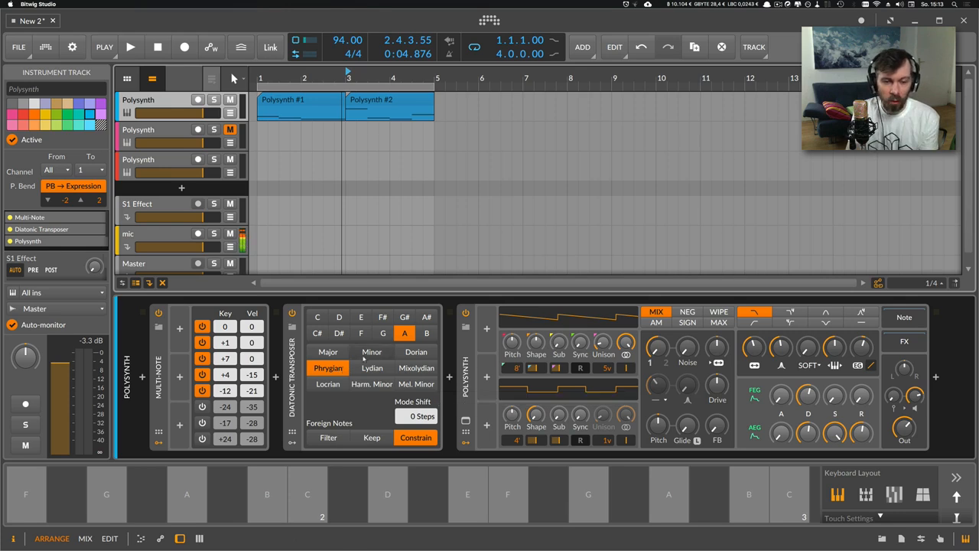
{"action": "left_click", "coordinate": [372, 352]}
{"action": "left_click", "coordinate": [334, 356]}
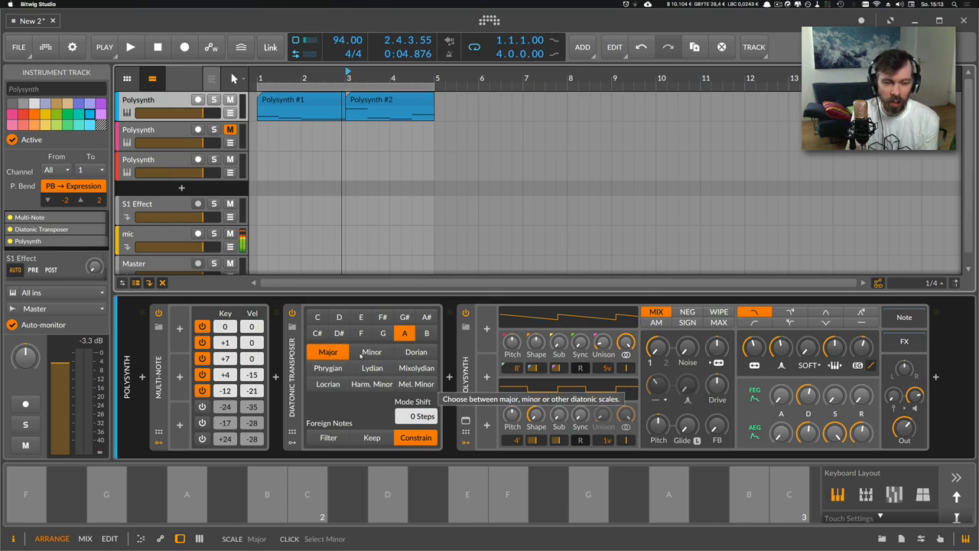
{"action": "left_click", "coordinate": [361, 354]}
{"action": "left_click", "coordinate": [329, 353]}
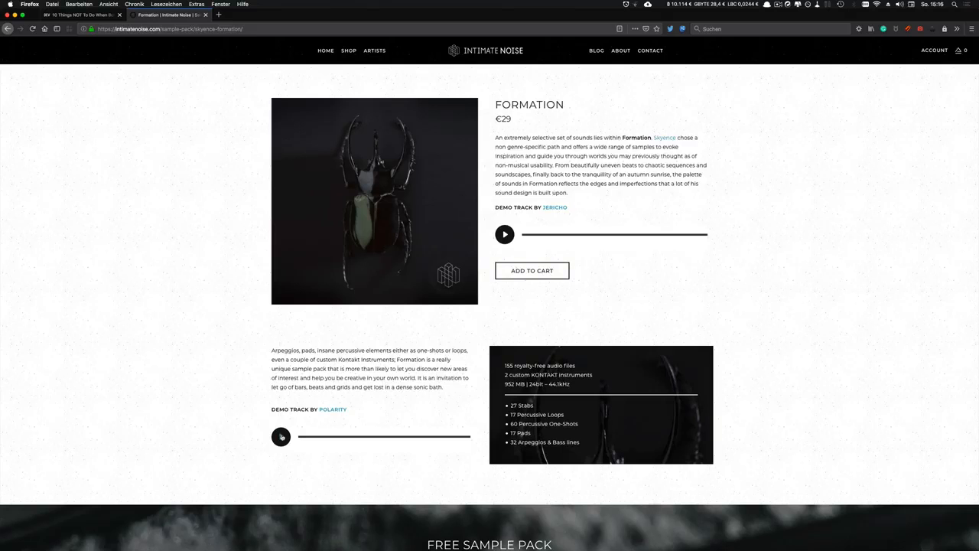
Step: In Firefox, play the demo track by Polarity on the Formation sample pack page
{"action": "left_click", "coordinate": [282, 437]}
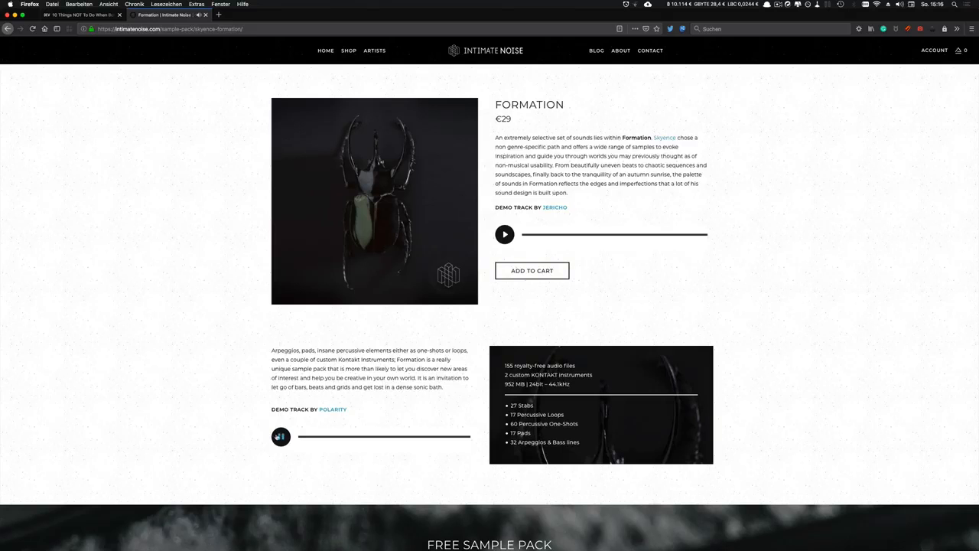